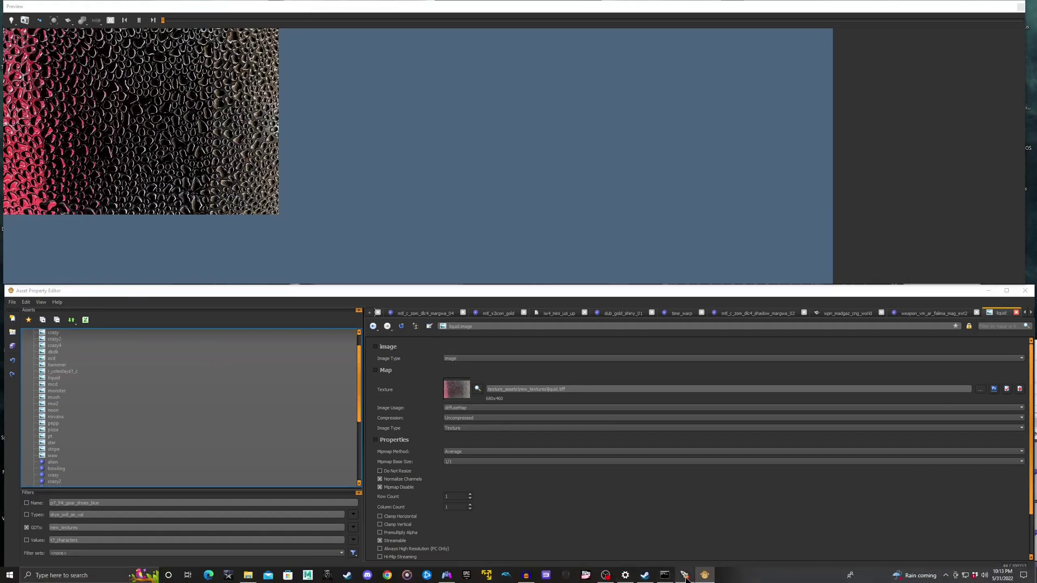
Show the Black Ops III Mod Tools Launcher, then minimize it to return to the Asset Property Editor's asset list.
click(646, 576)
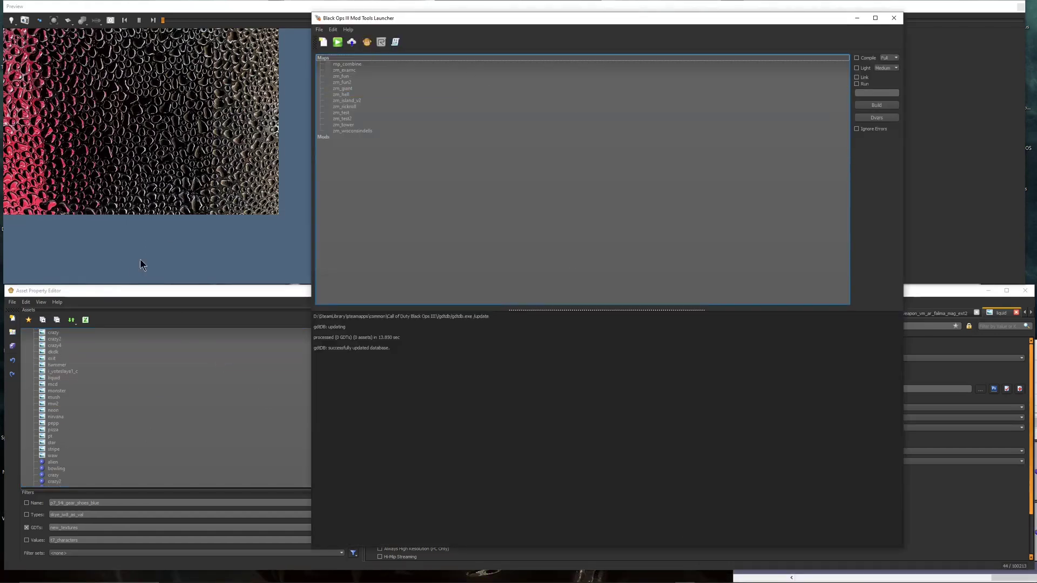
click(857, 18)
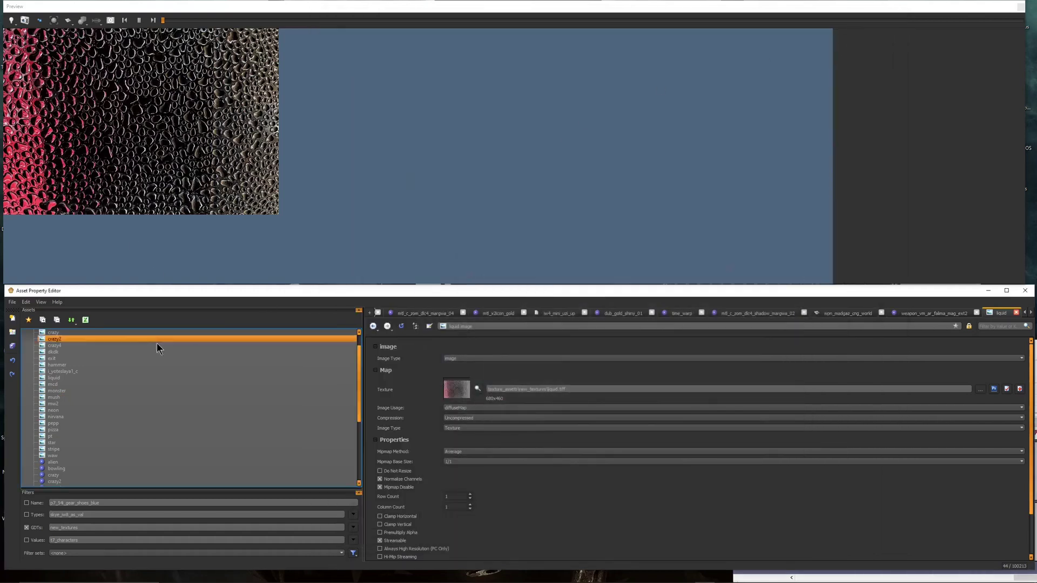
scroll(248, 375, up, 1)
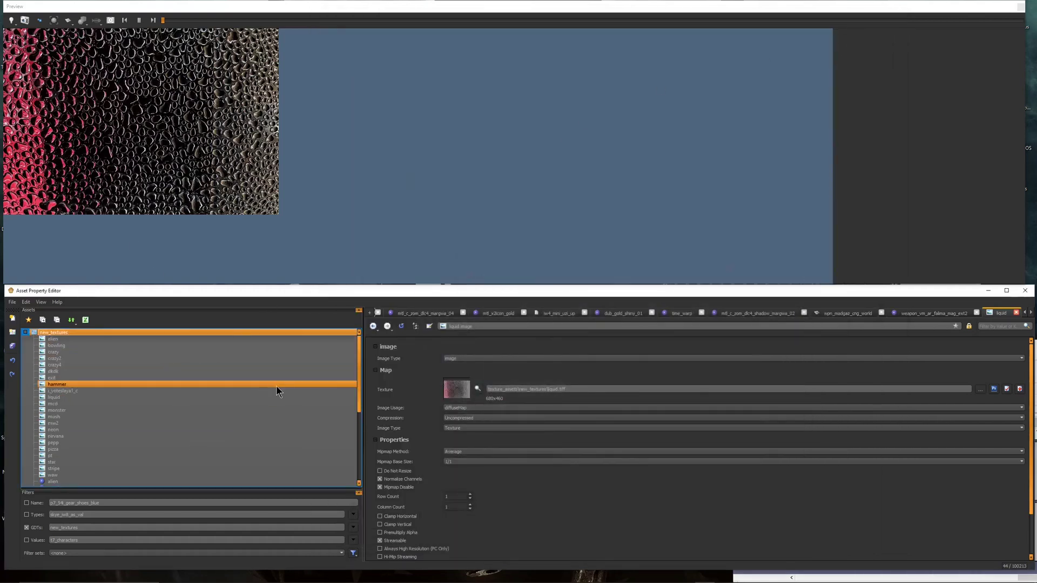
Start a new GDT file, look through the source_data folder, and cancel without creating the file.
click(12, 301)
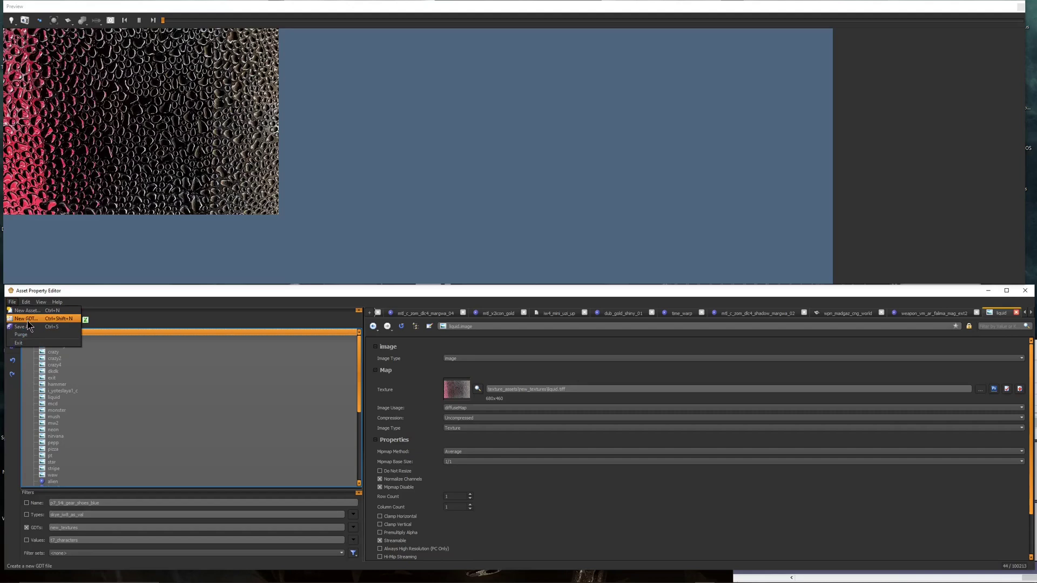
click(27, 320)
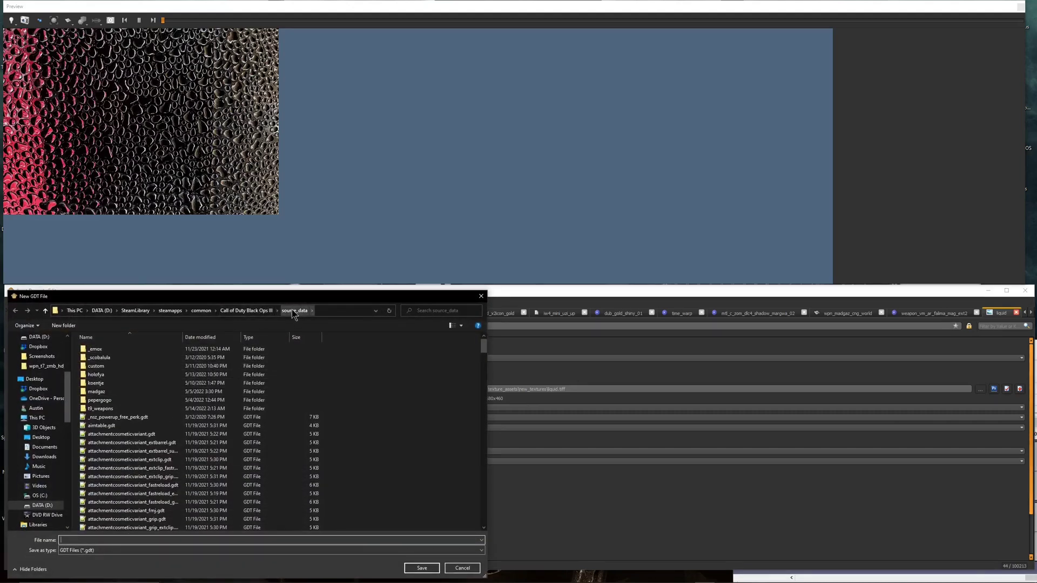
scroll(162, 441, down, 9)
scroll(180, 448, up, 8)
scroll(181, 449, up, 1)
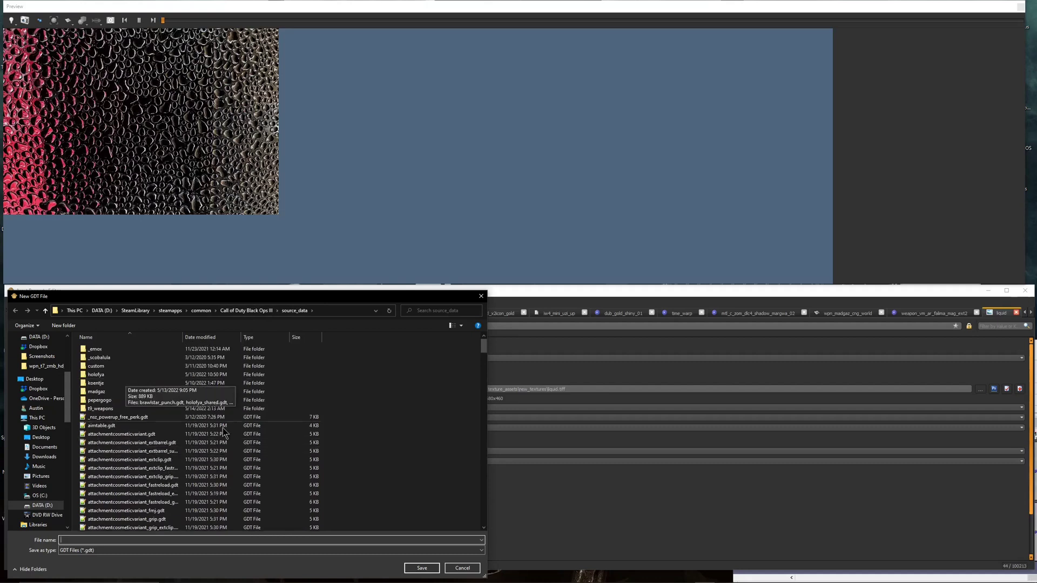
click(167, 541)
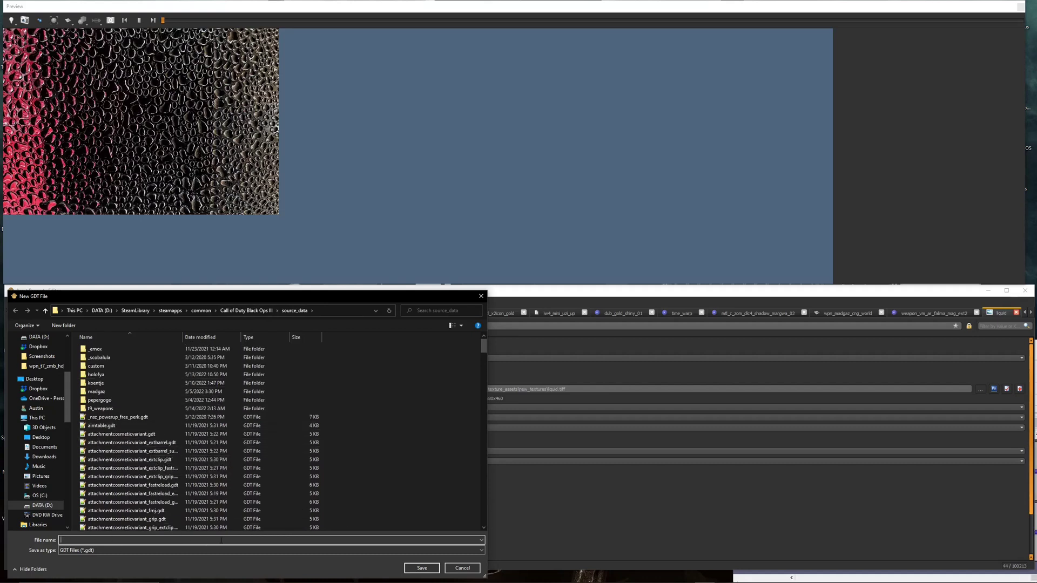
click(462, 568)
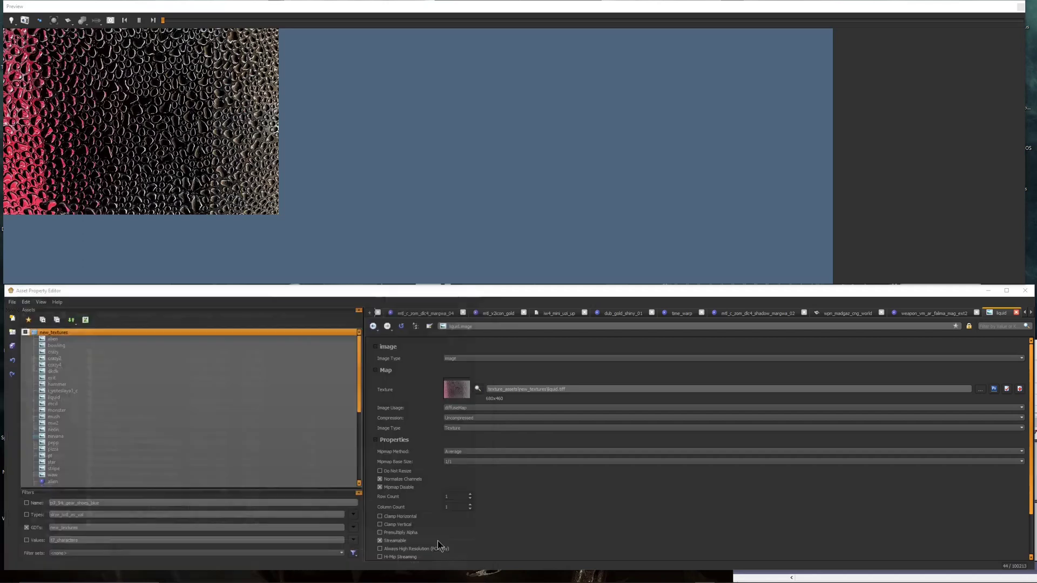
Try setting up a new asset of type image in the new_textures GDT, then cancel it.
click(25, 333)
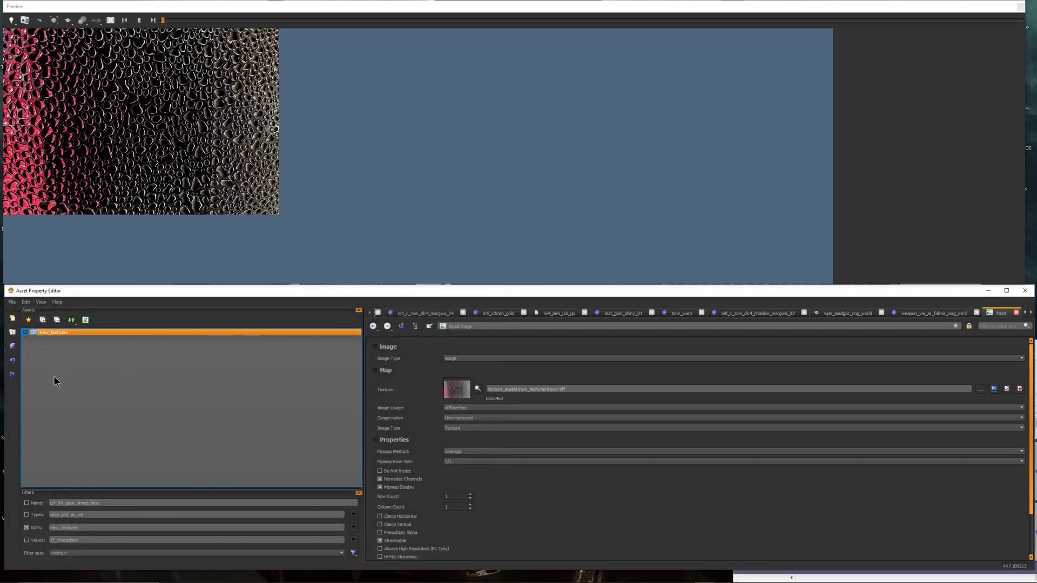
click(25, 332)
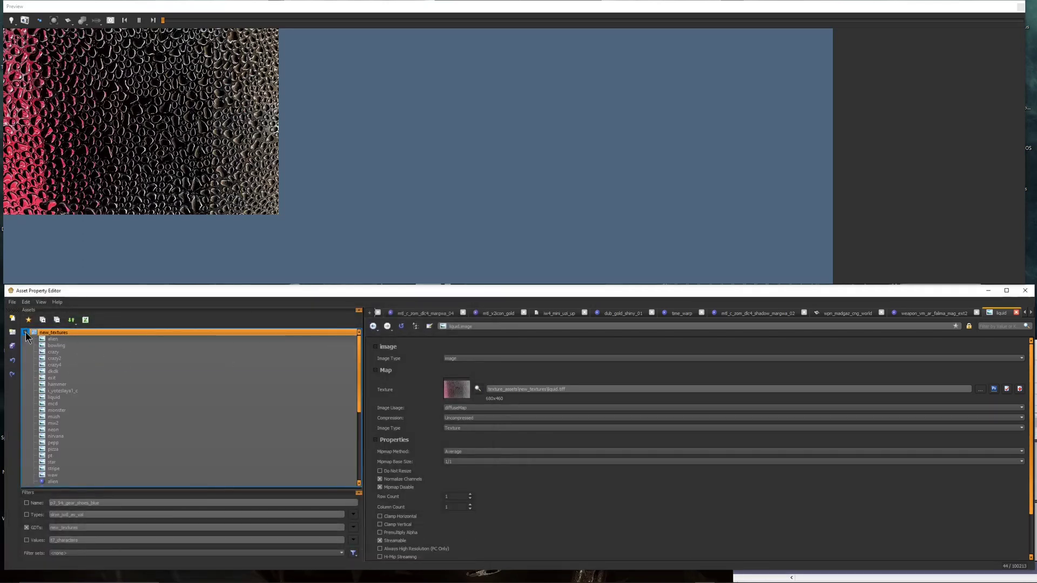
click(77, 340)
click(63, 334)
right_click(65, 336)
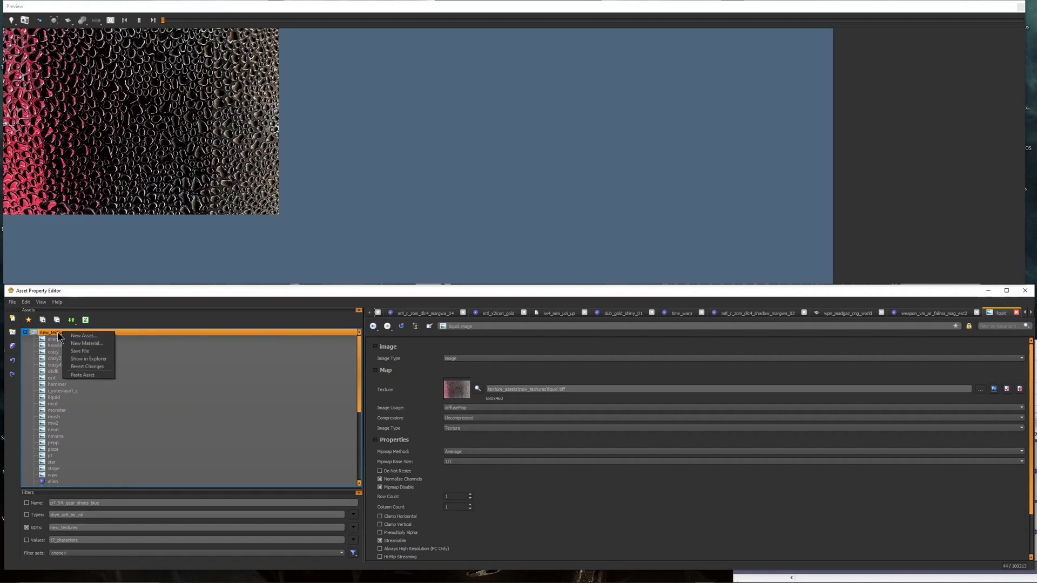
click(81, 336)
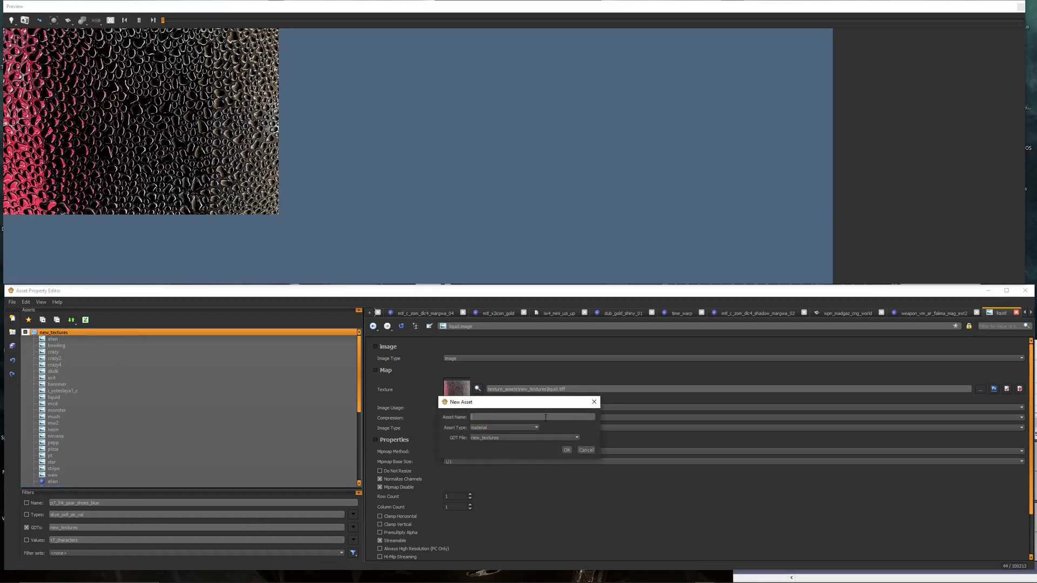
click(508, 427)
scroll(505, 461, up, 3)
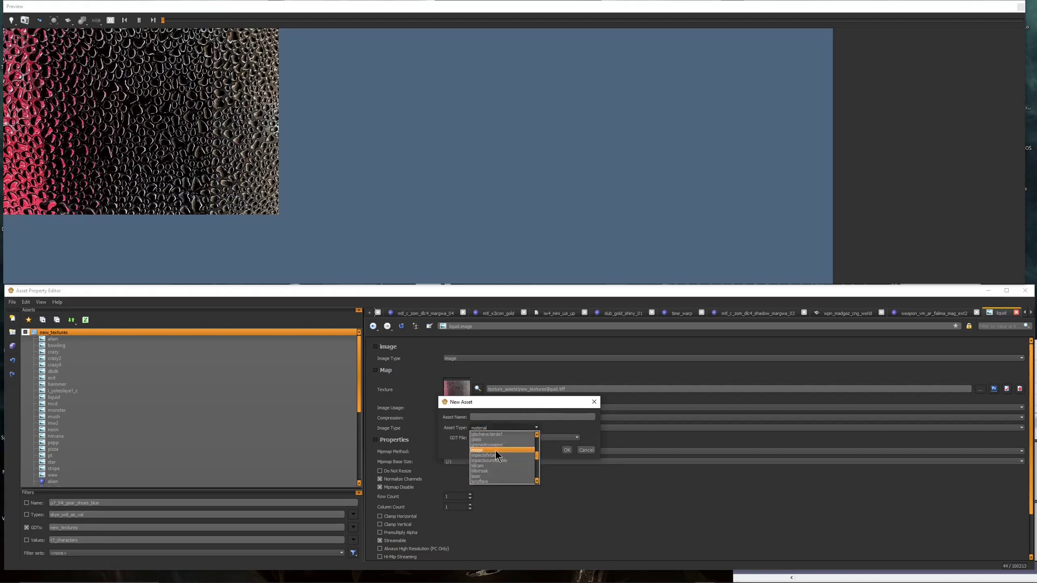
click(500, 455)
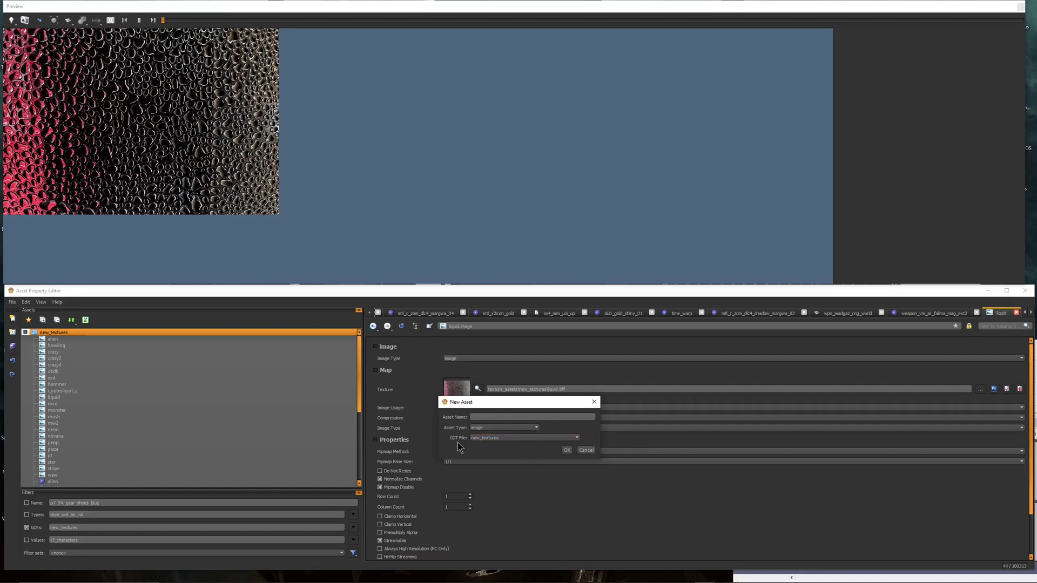
click(586, 450)
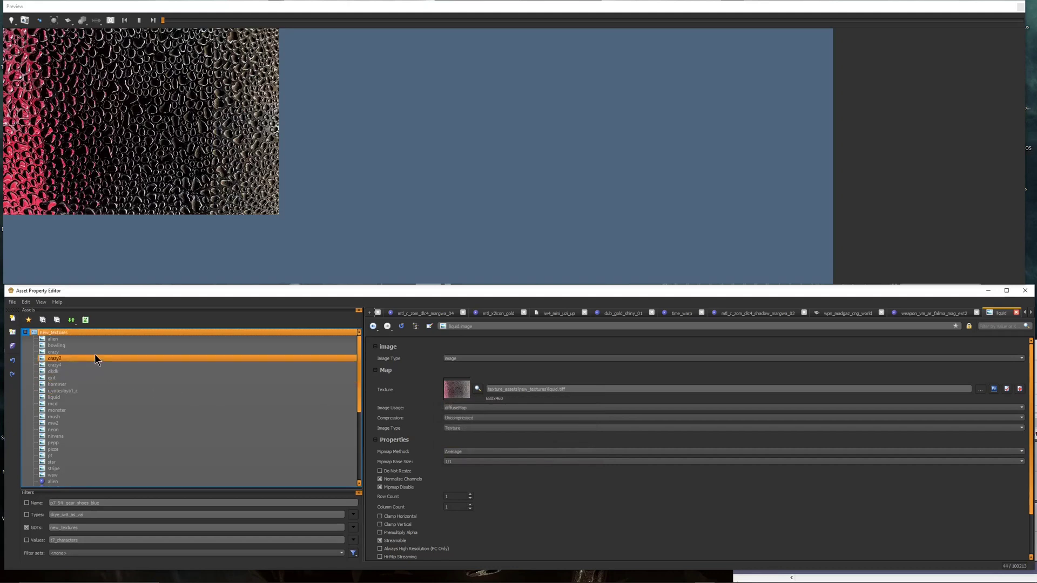
right_click(57, 332)
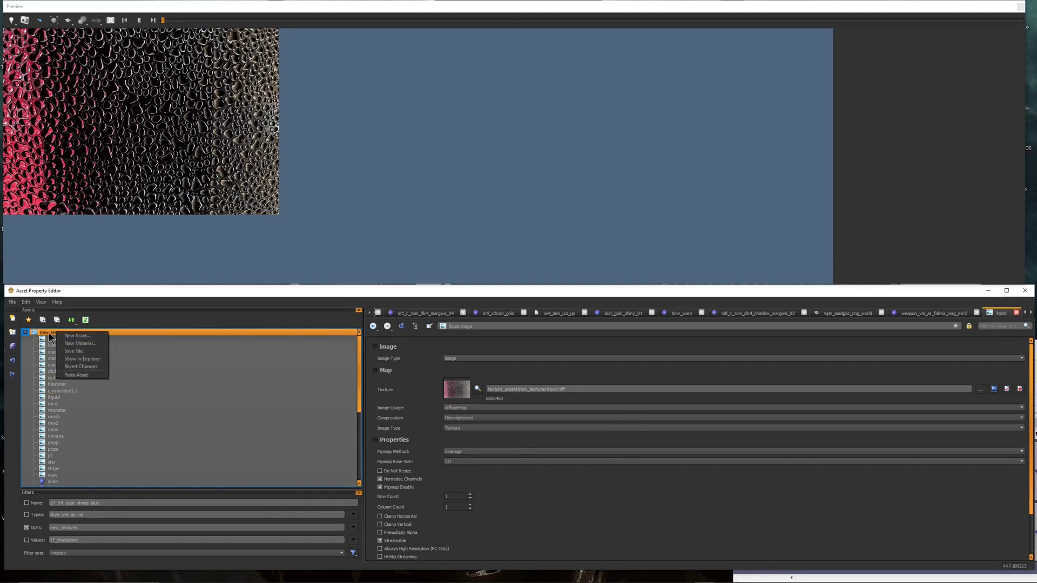
click(81, 337)
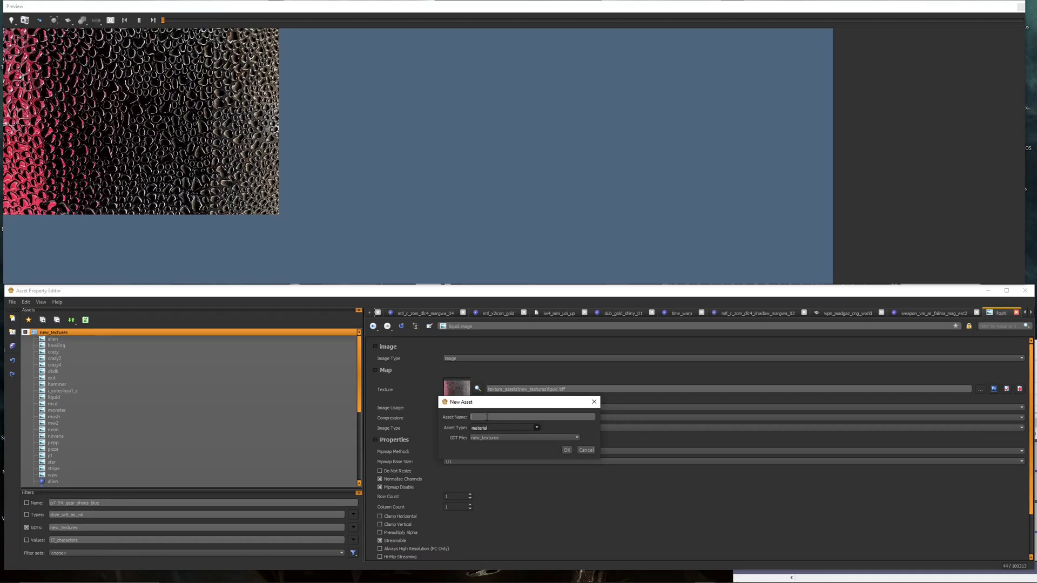
click(585, 450)
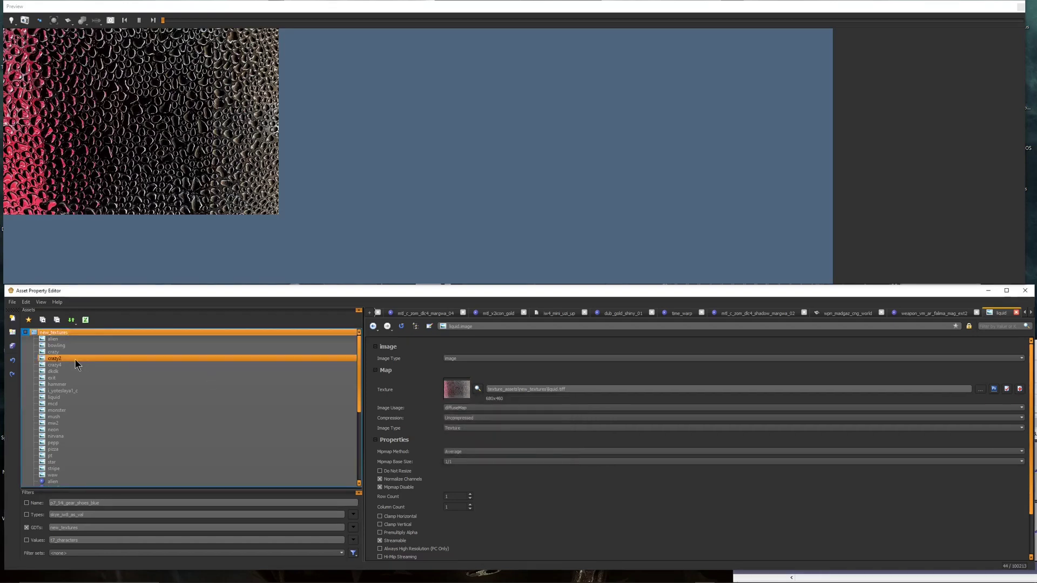
Open the exit-arrow material in the new_textures GDT and examine its Color Map.
click(57, 339)
scroll(78, 394, down, 5)
click(65, 429)
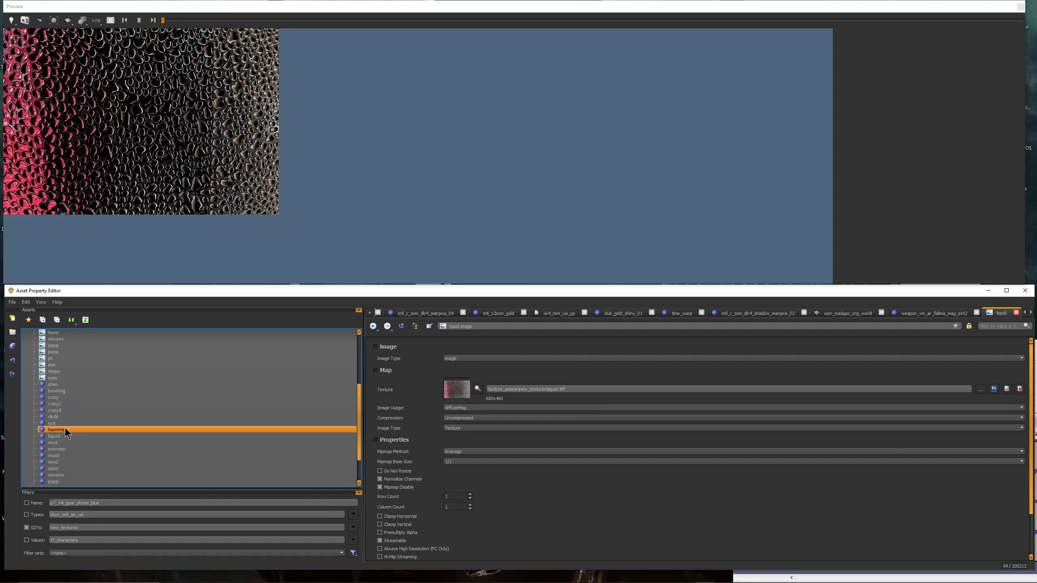
click(61, 423)
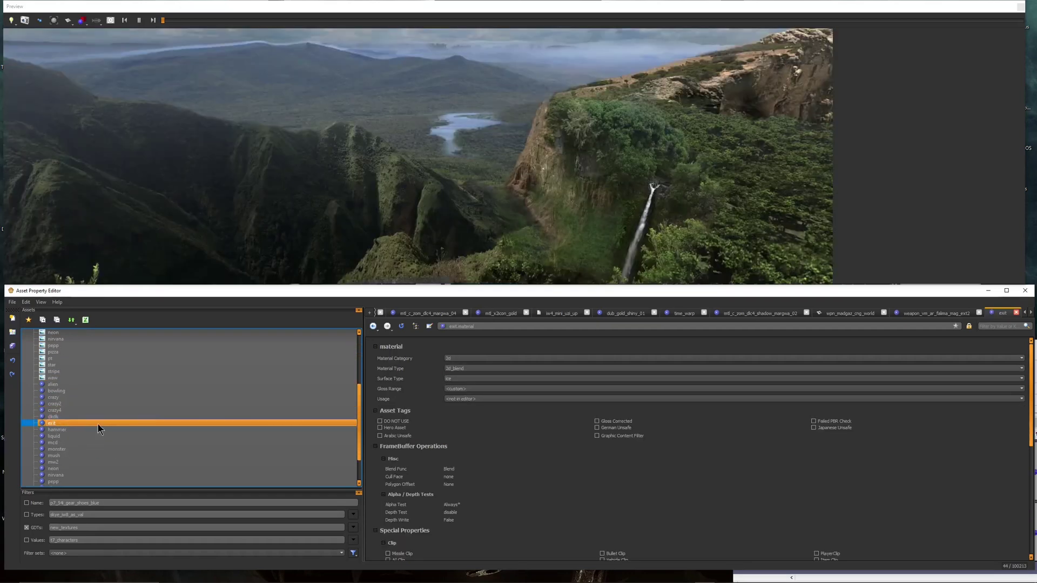
scroll(474, 397, down, 10)
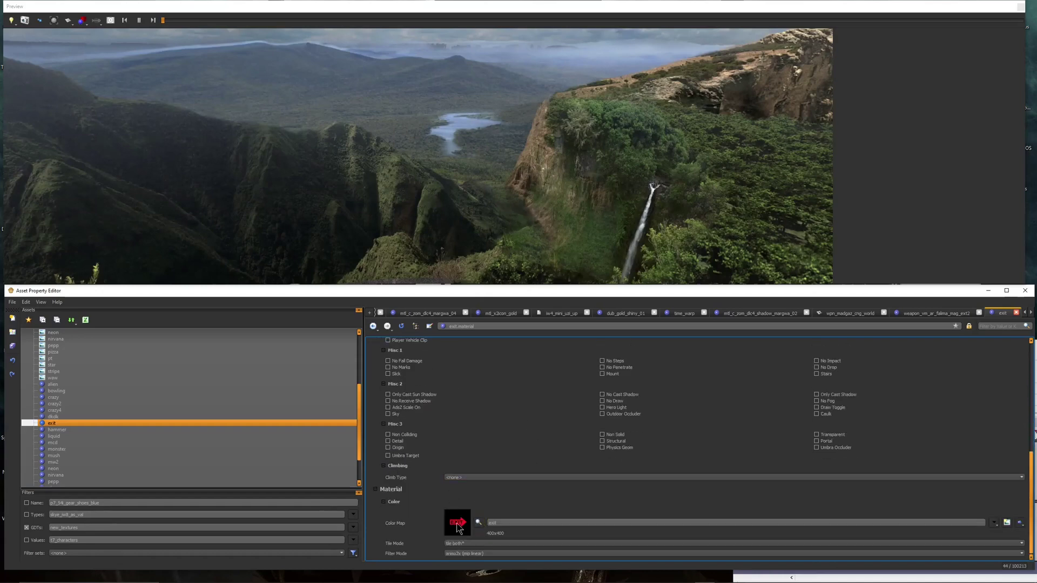
click(479, 522)
Open the alien image asset in the new_textures GDT.
click(103, 403)
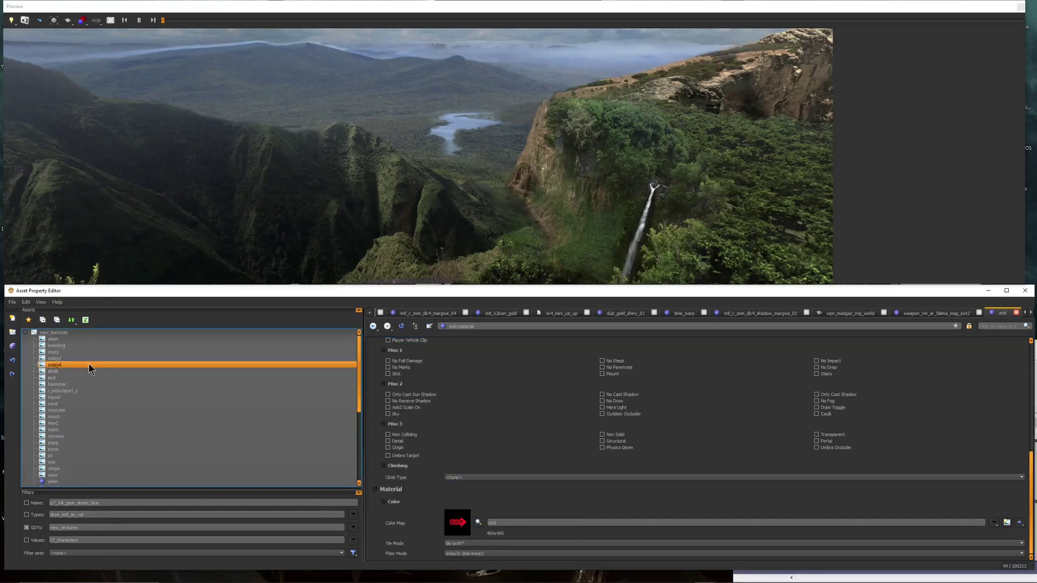
click(94, 339)
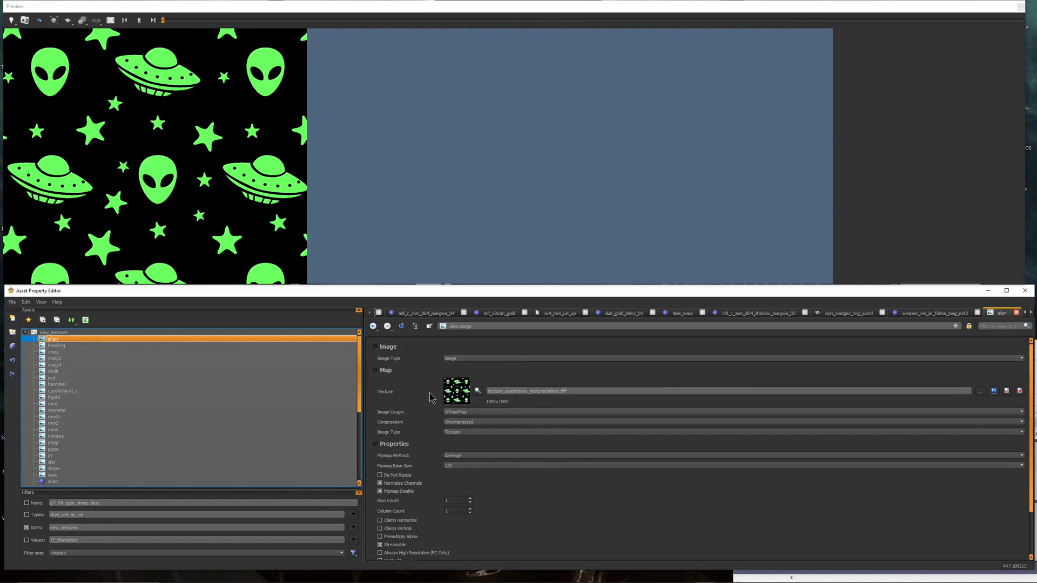
drag(573, 392, 432, 403)
key(BackSpace)
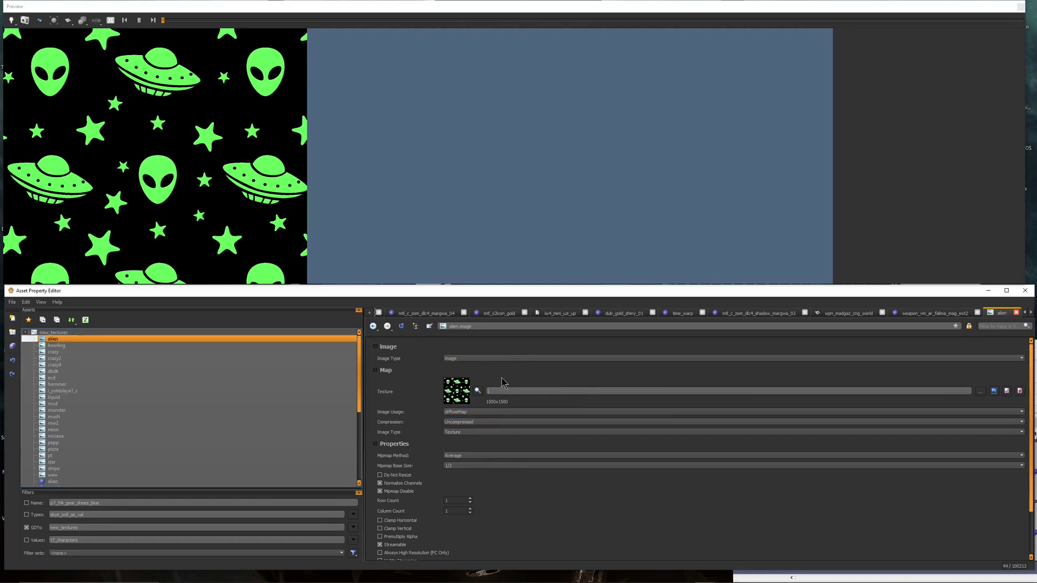
key(ctrl+z)
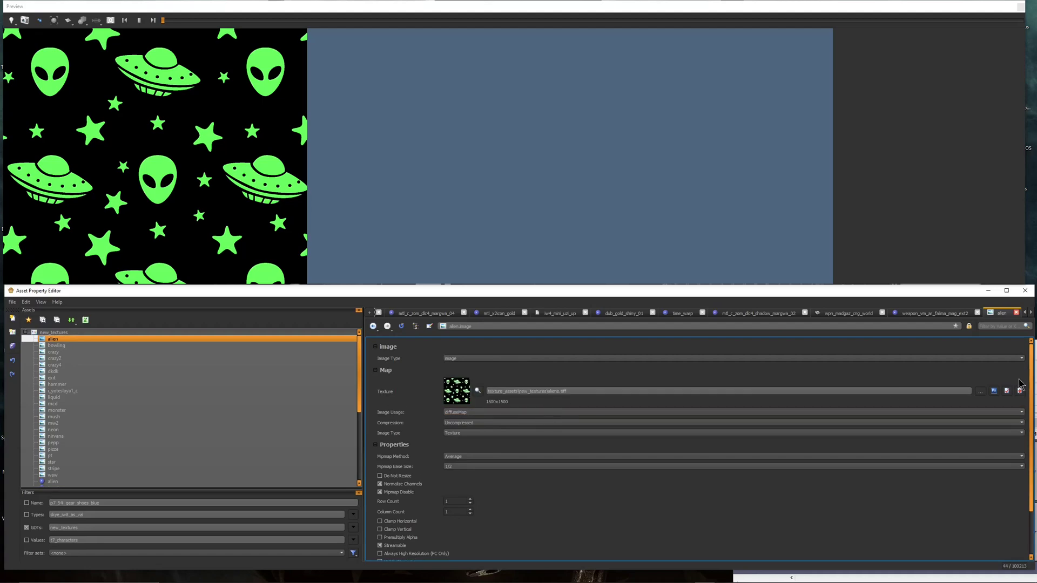
Browse for the alien image's texture file in texture_assets/new_textures, and cancel without choosing another file.
click(980, 391)
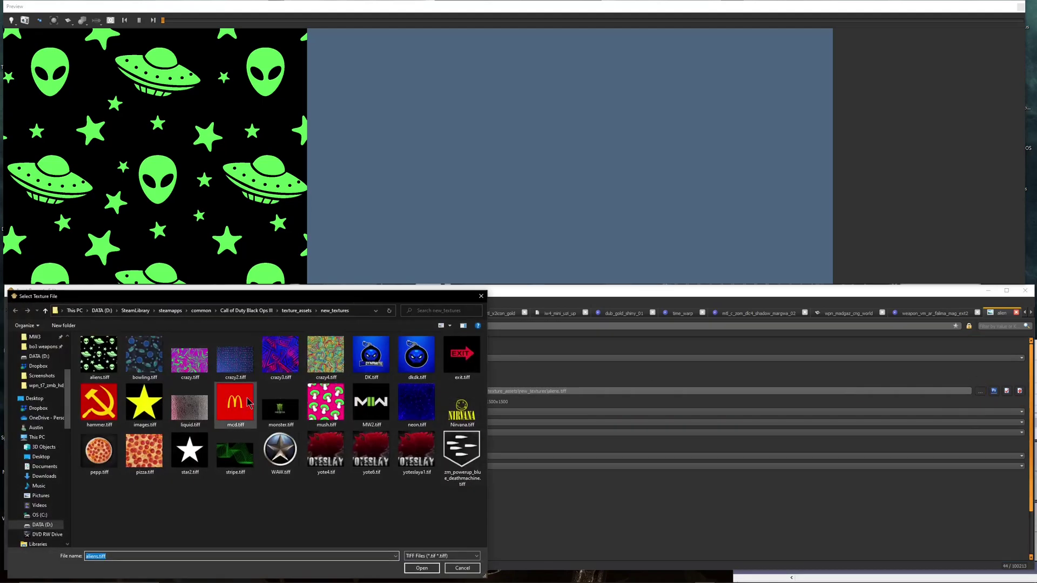
click(297, 310)
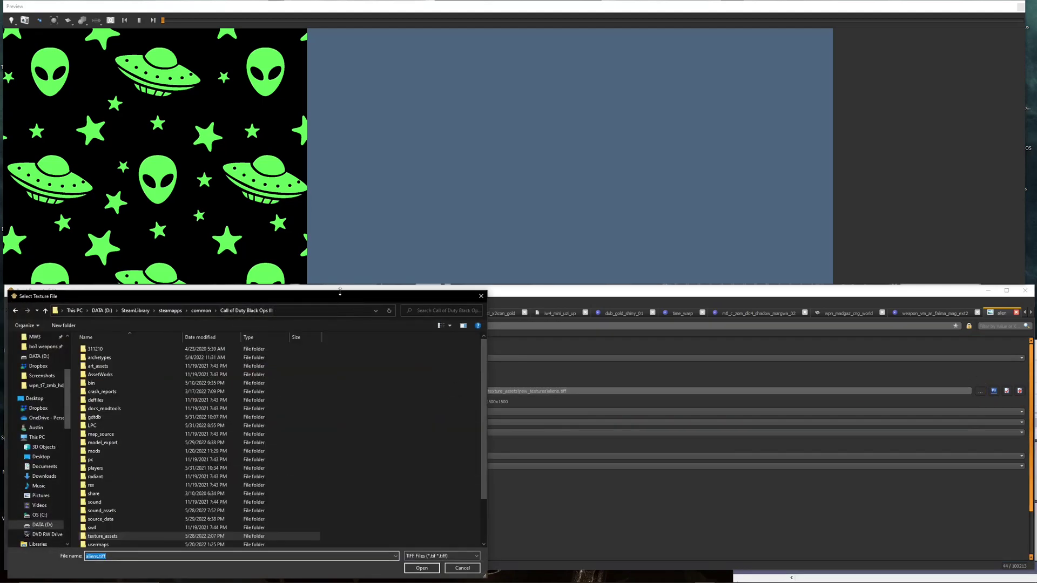
click(111, 536)
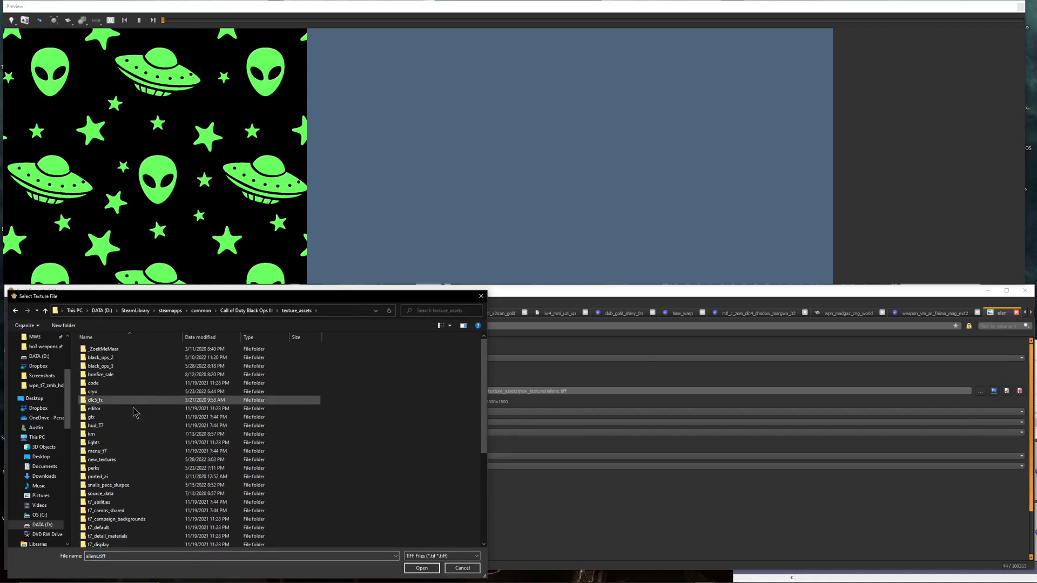
click(126, 435)
click(108, 478)
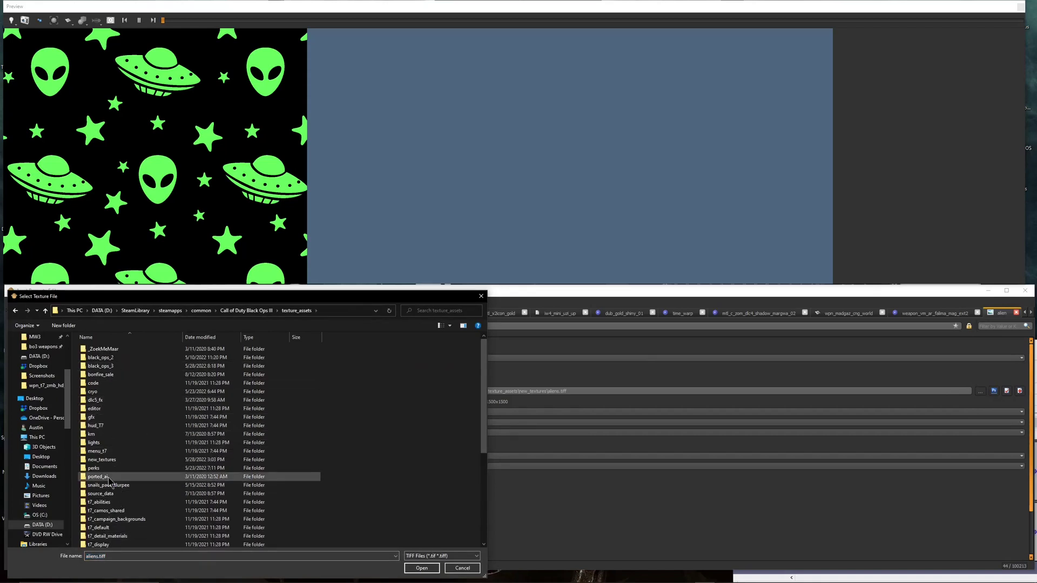
click(119, 462)
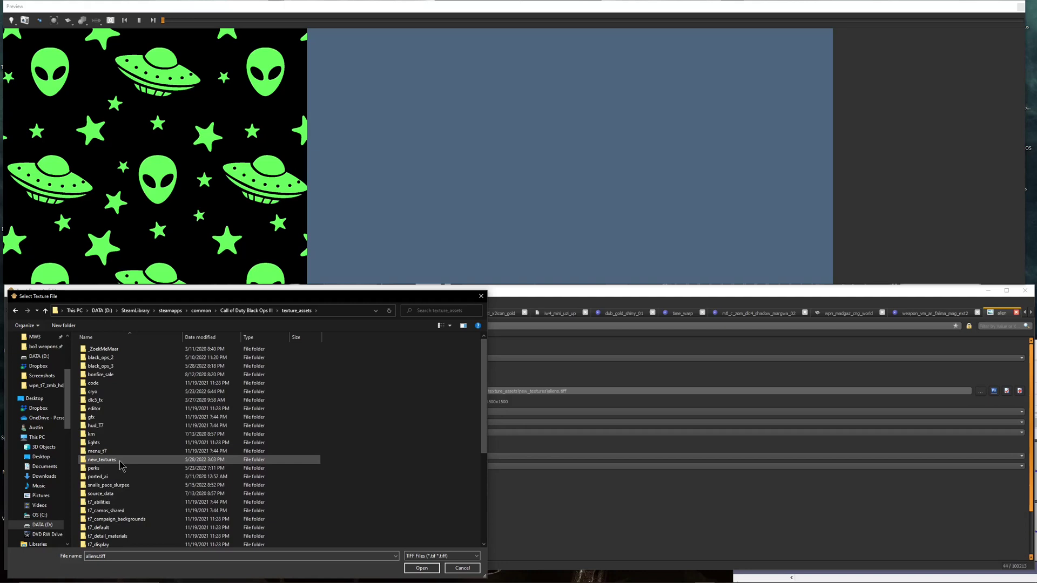
double_click(119, 461)
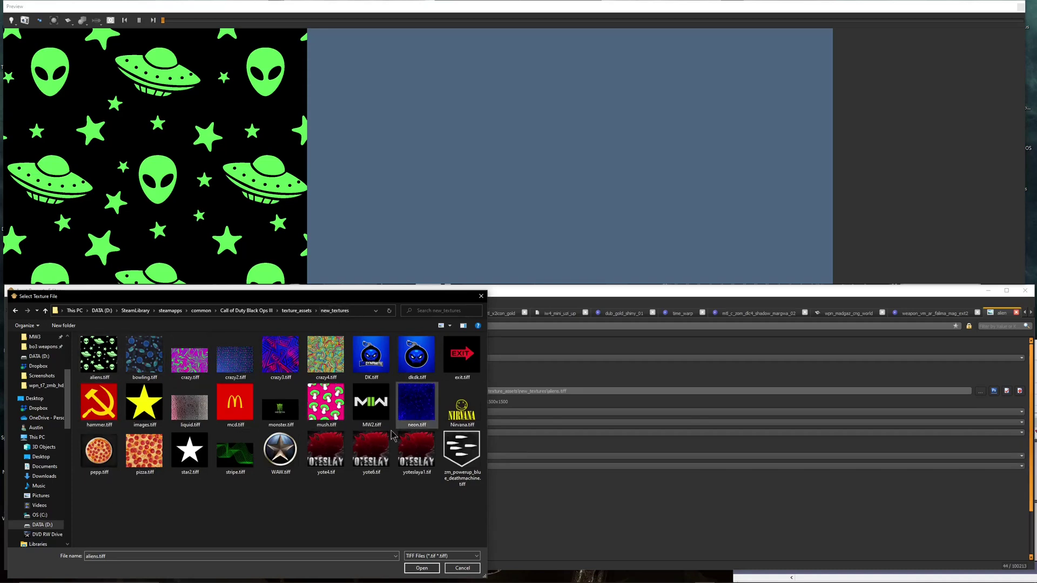
click(462, 568)
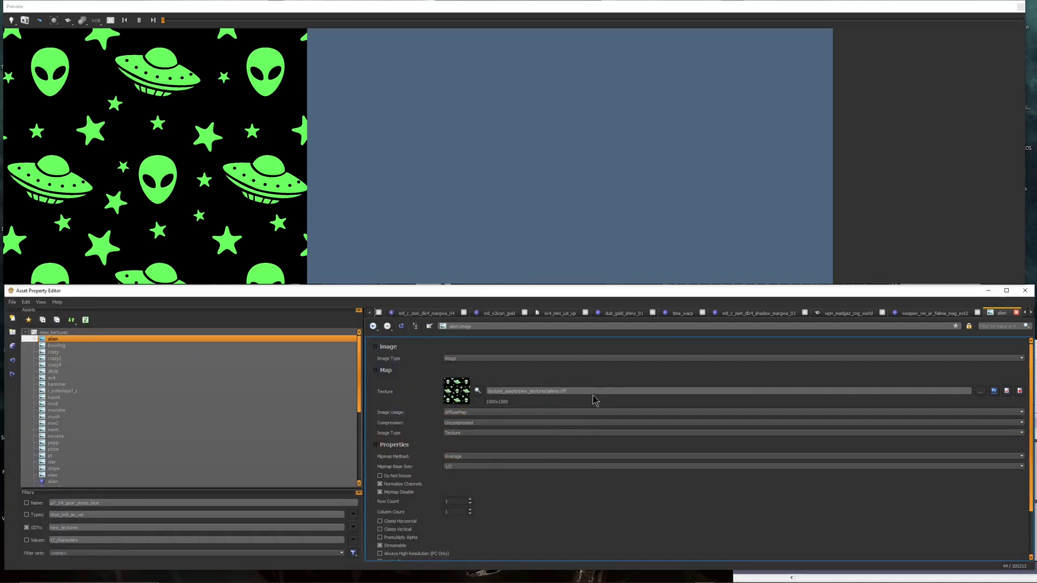
Examine the alien image's Image Usage options and its mipmap properties without changing them.
click(483, 413)
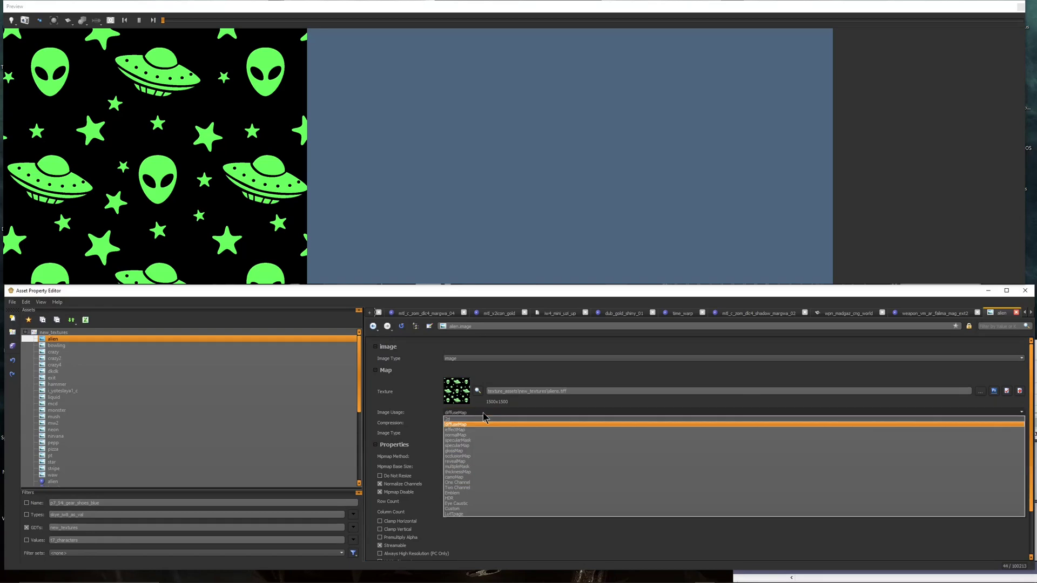
click(483, 414)
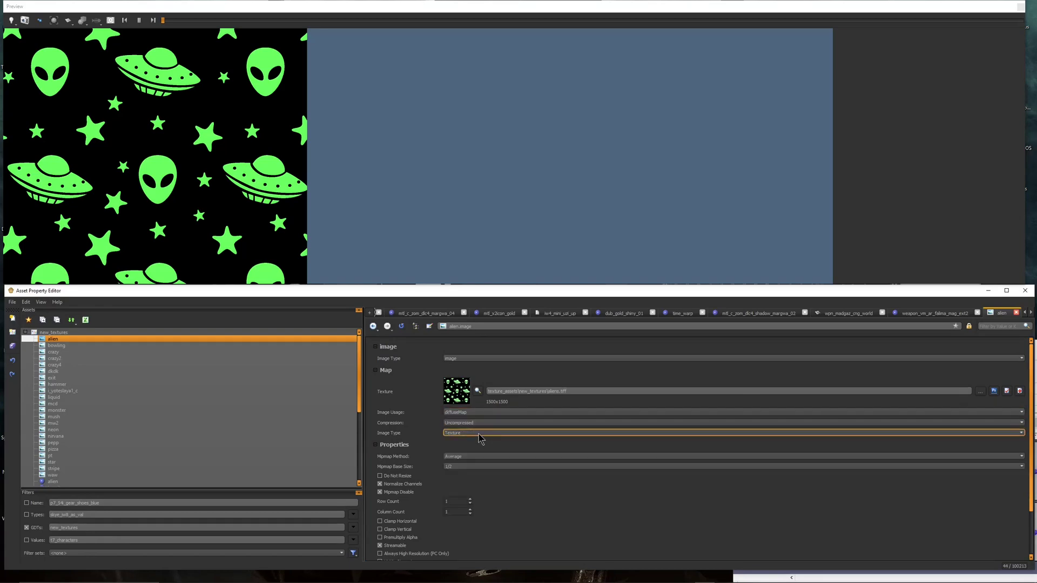
scroll(457, 460, down, 1)
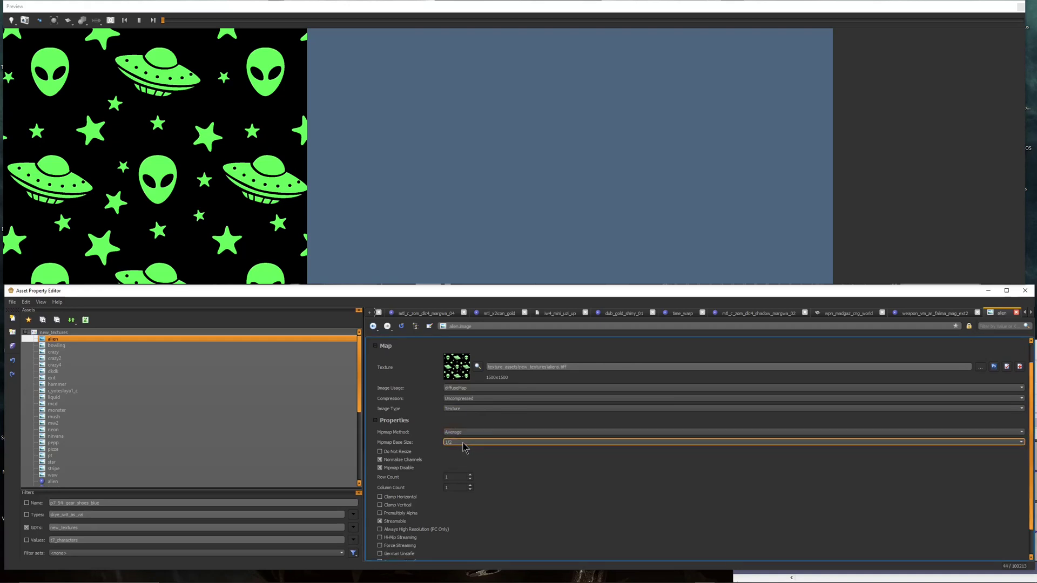
Set the alien image's Mipmap Base Size to 1/1 and reload the image in the preview.
click(463, 443)
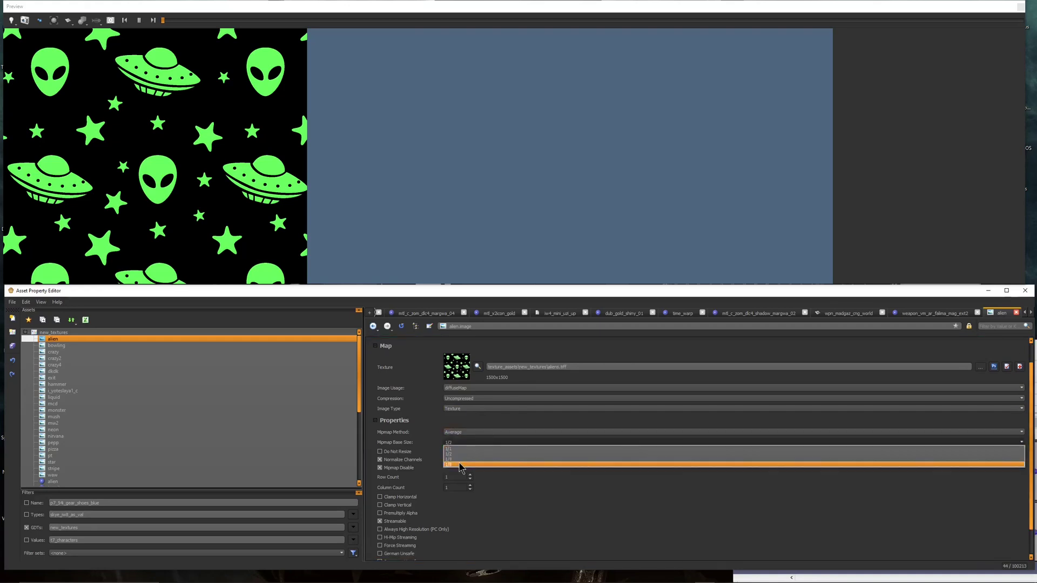
click(462, 450)
click(81, 345)
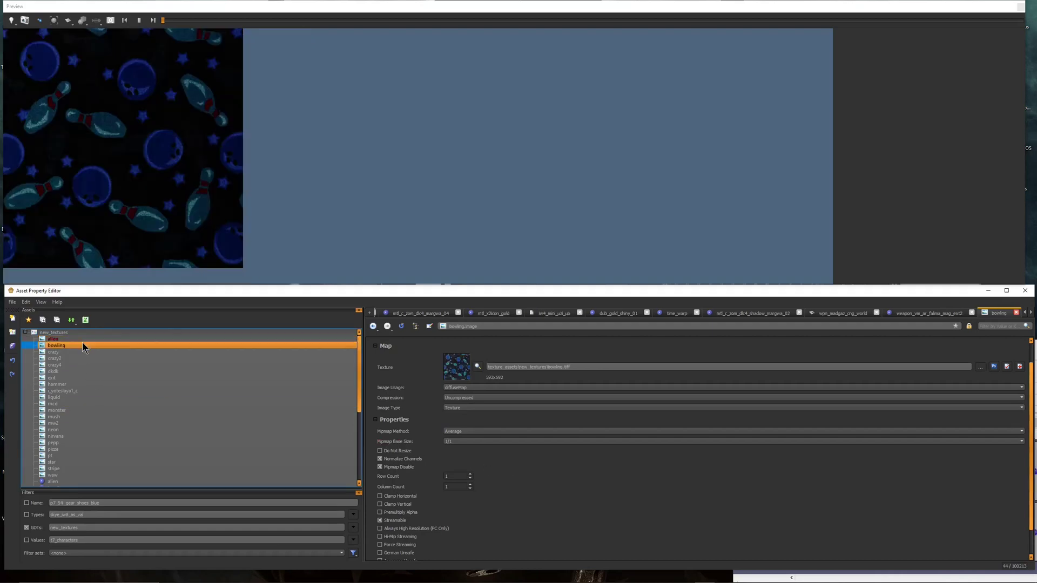
click(83, 338)
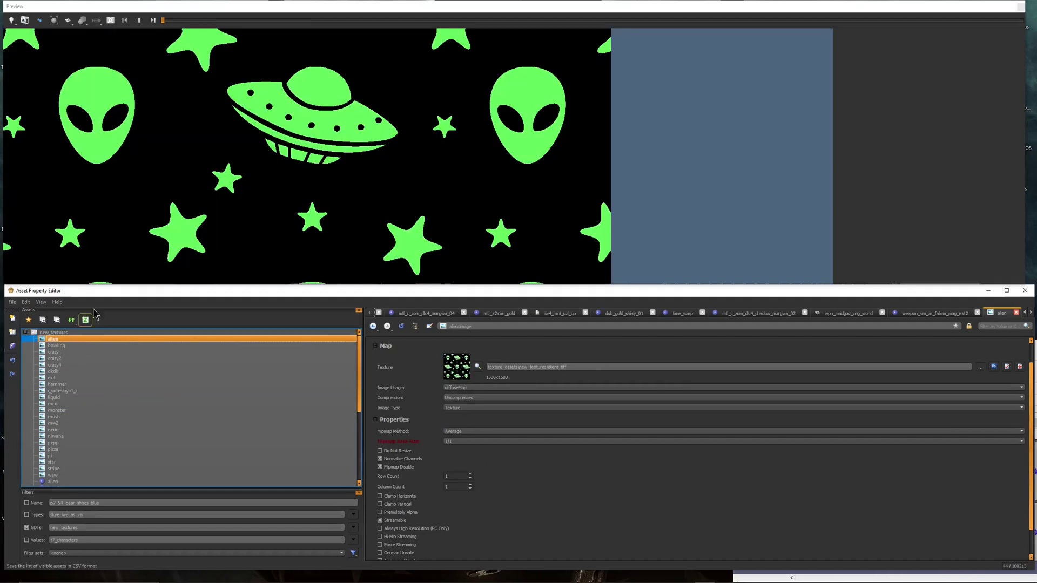
Set the alien image's Mipmap Base Size back to 1/2 and reload its preview.
click(472, 442)
click(462, 448)
click(125, 345)
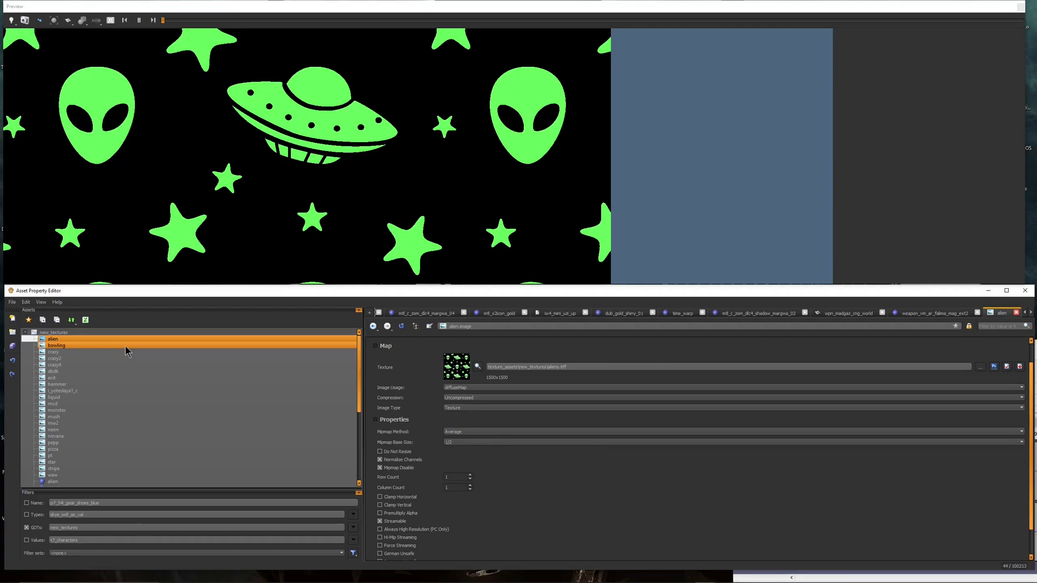
click(127, 339)
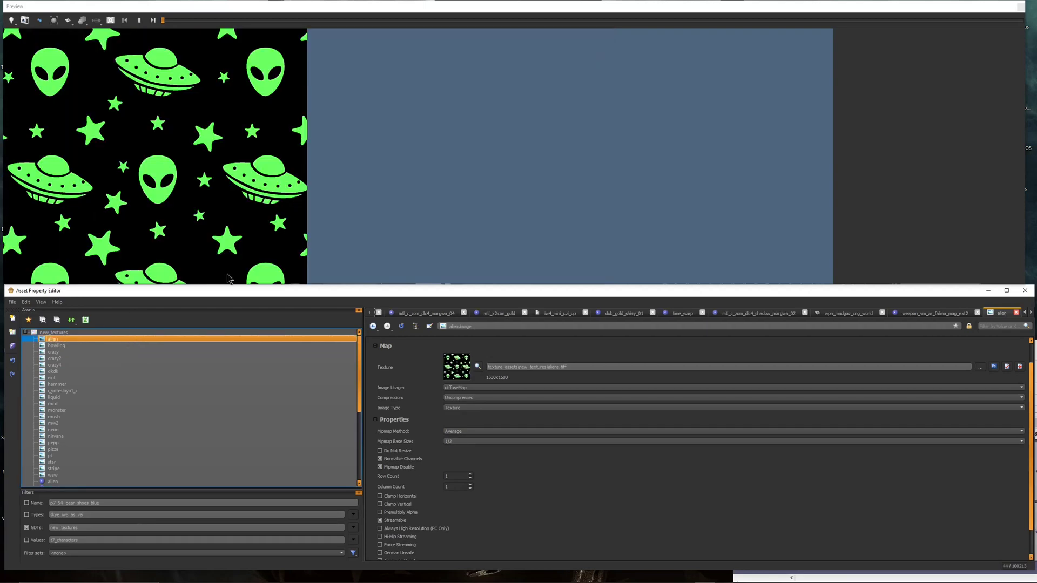
Turn off Normalize Channels and Mipmap Disable for the alien image and reload its preview.
click(380, 459)
click(379, 467)
ctrl+click(60, 346)
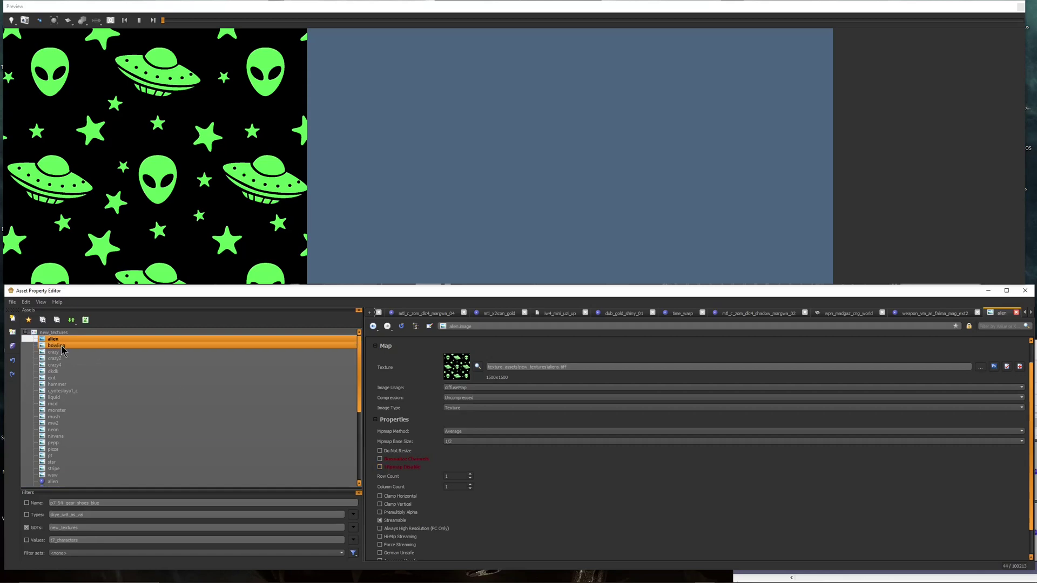
click(60, 340)
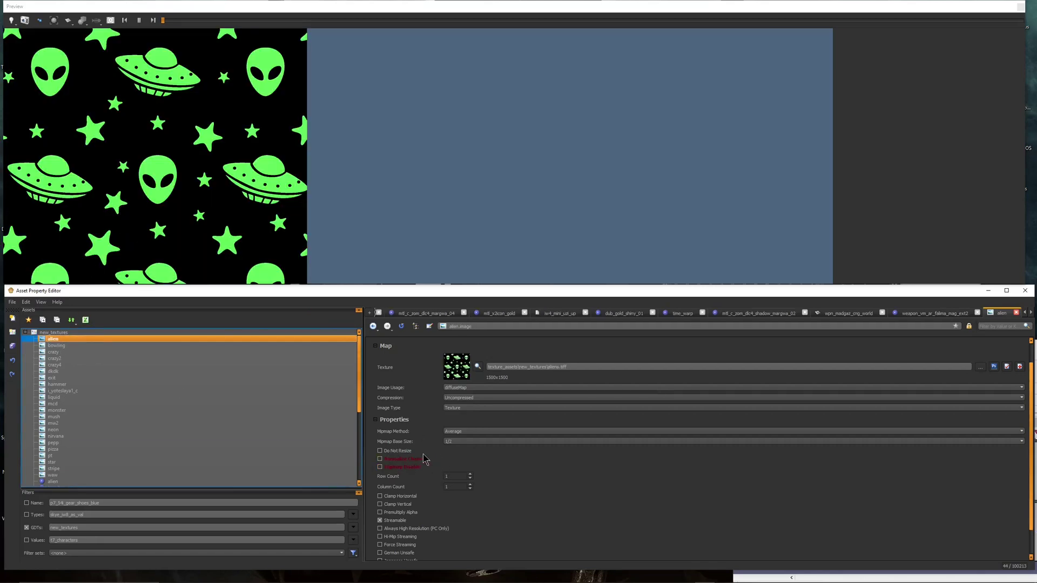
Turn off Streamable for the alien image, and switch to the crazy image and back to reload the preview.
click(380, 520)
ctrl+click(104, 352)
click(103, 341)
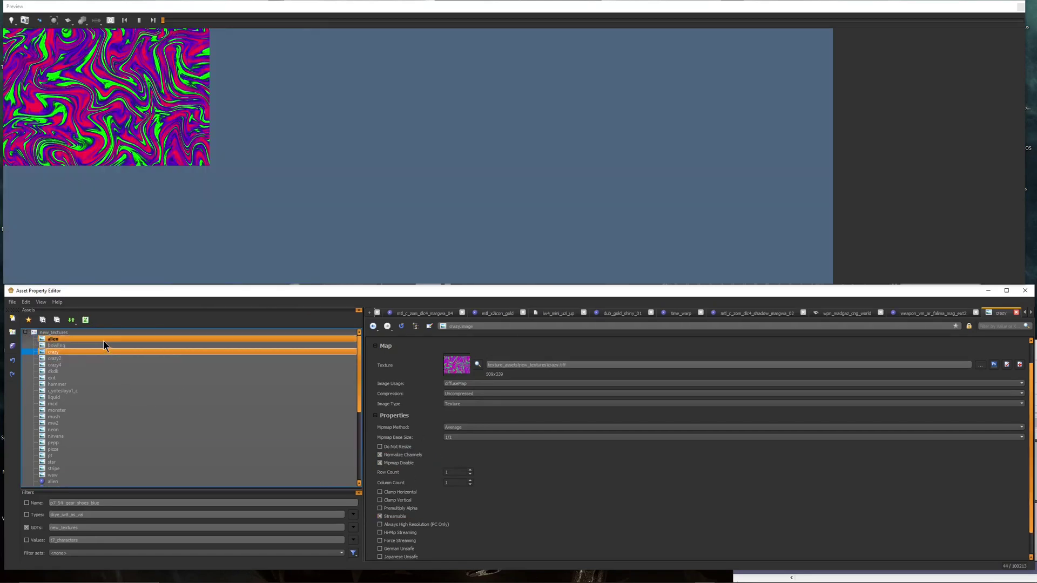
Turn Normalize Channels, Mipmap Disable and Streamable back on for the alien image and review its remaining properties.
click(409, 467)
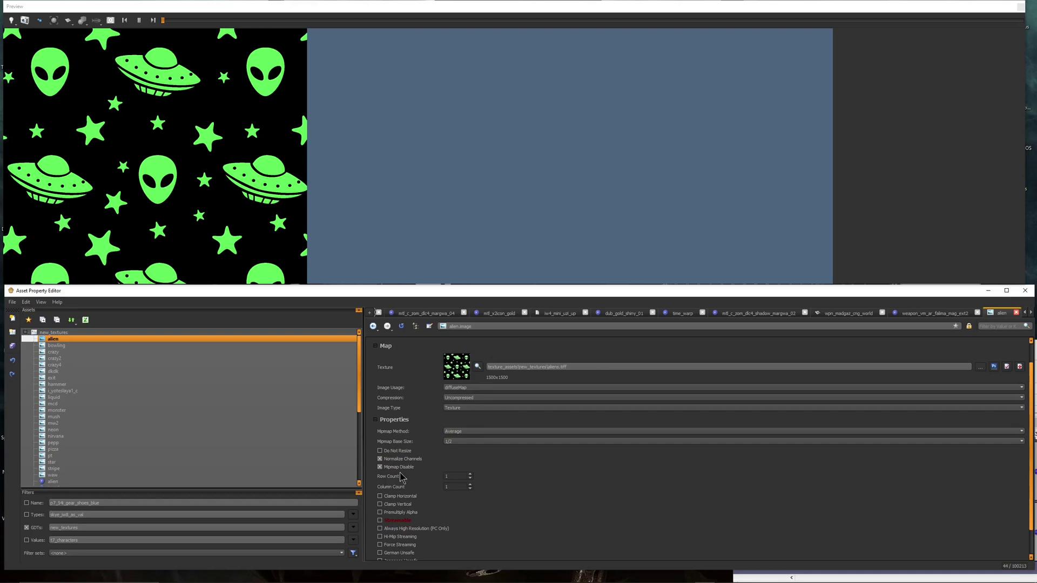
click(398, 521)
scroll(480, 468, down, 1)
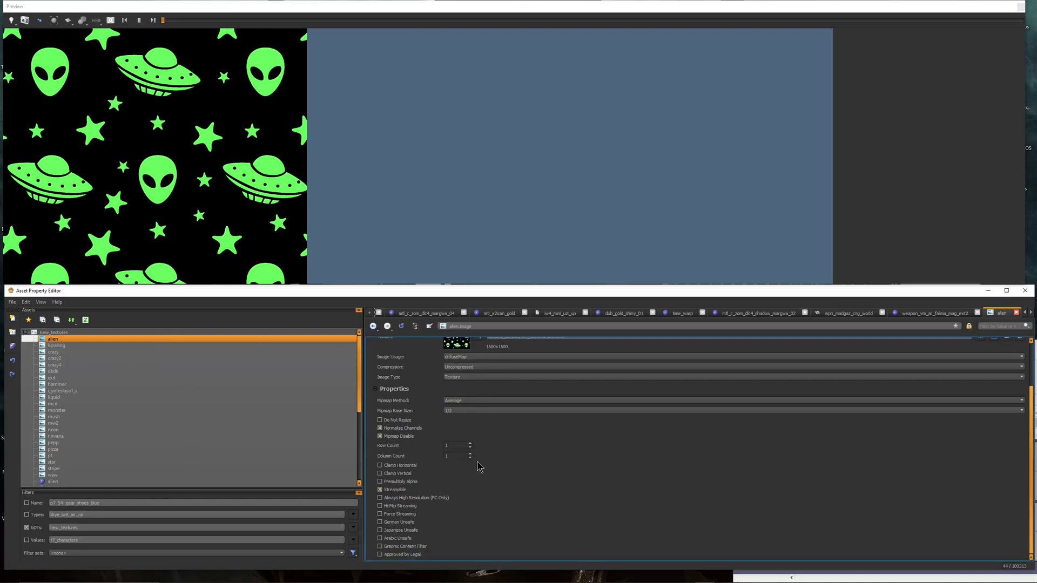
scroll(446, 449, up, 2)
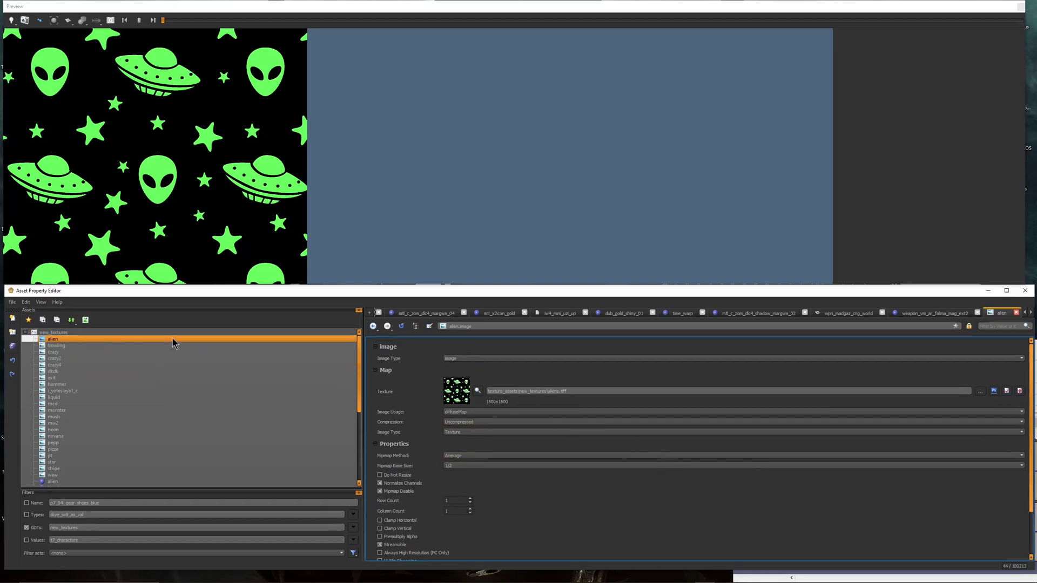
Open the exit material and examine its Material Category, Material Type and Surface Type options.
scroll(172, 345, down, 7)
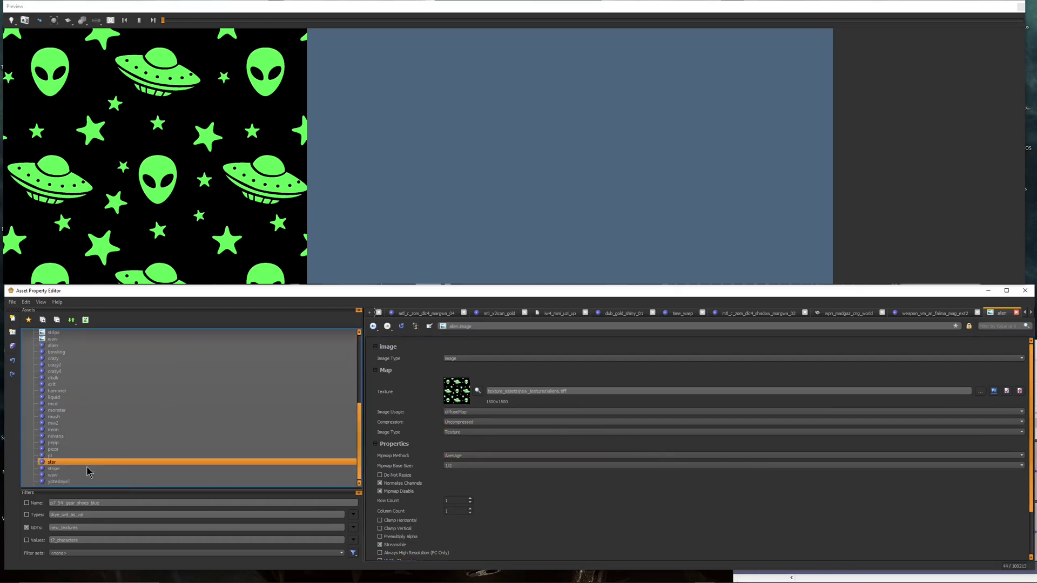
click(86, 385)
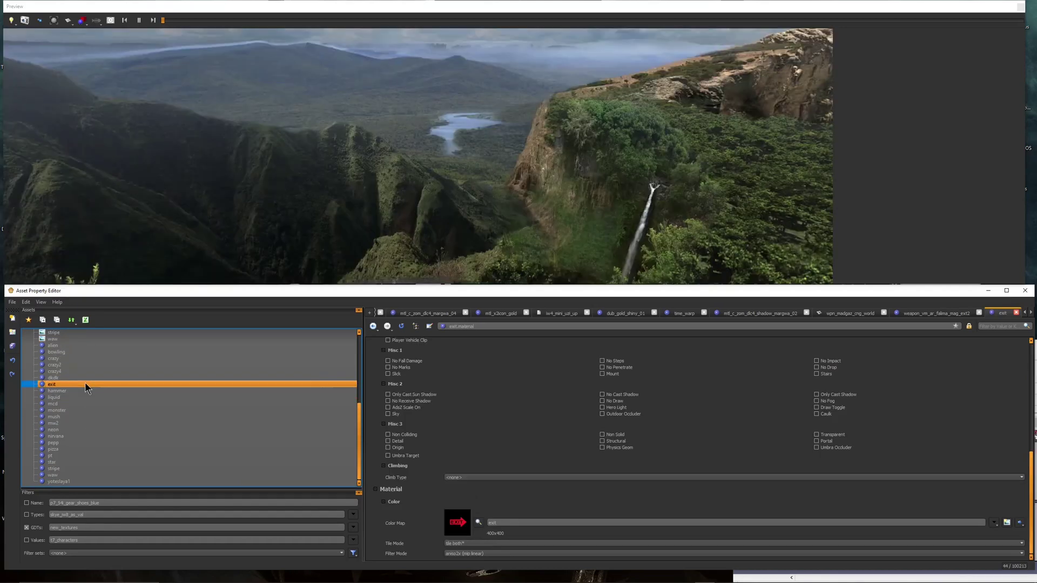
scroll(548, 429, up, 10)
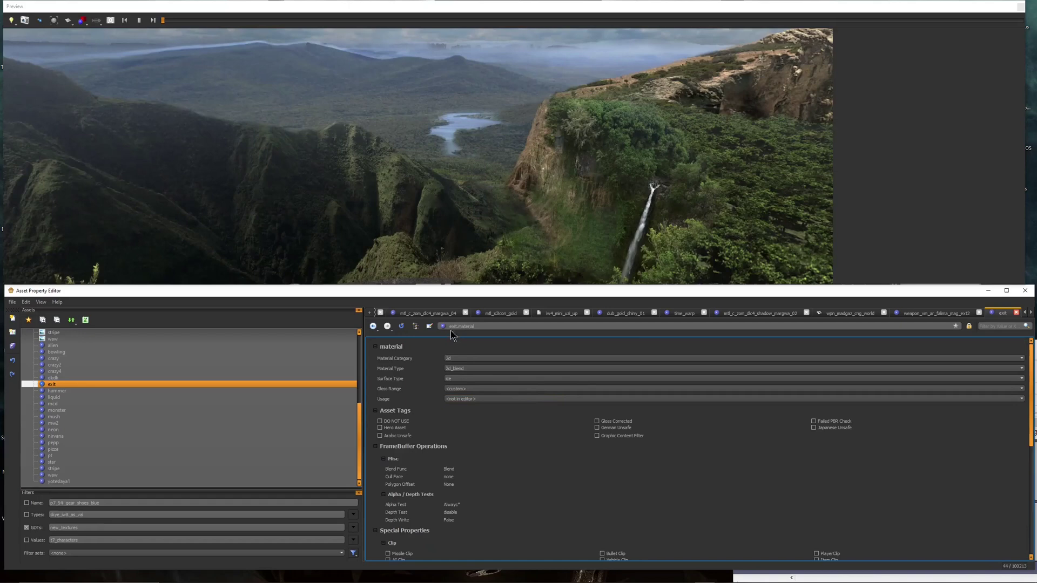
click(481, 358)
click(477, 368)
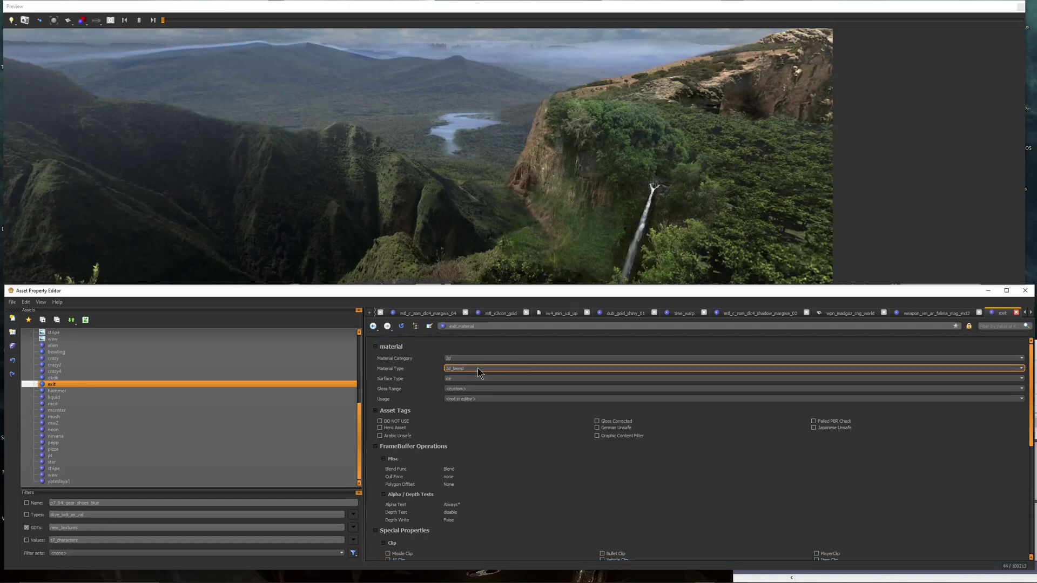
click(477, 368)
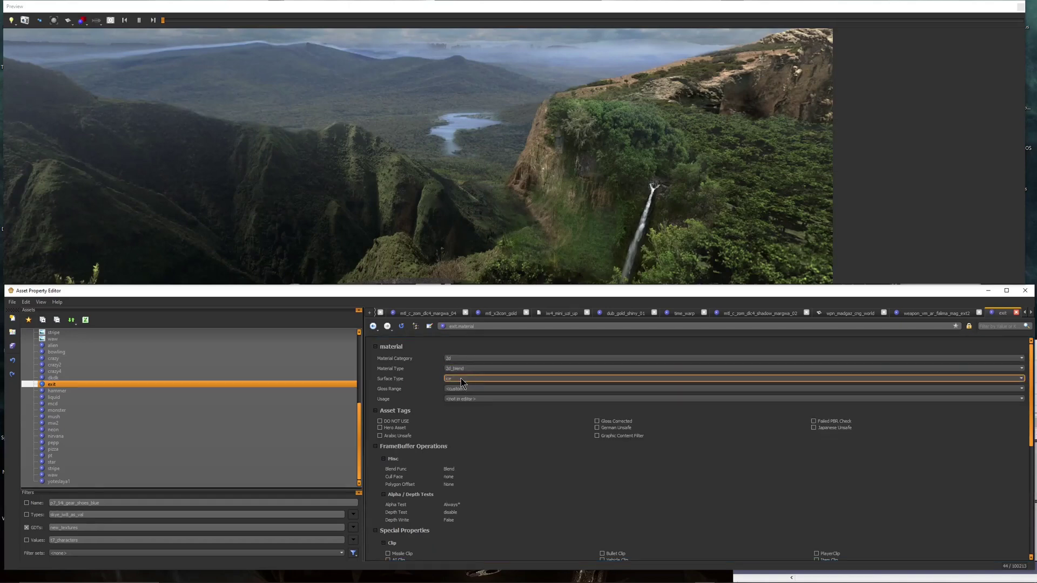
click(461, 378)
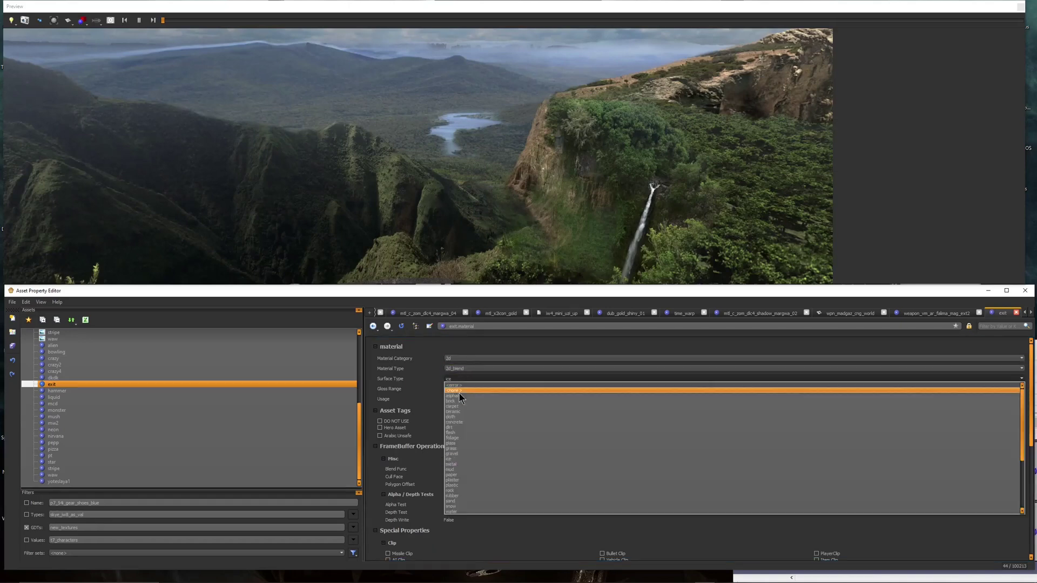
click(451, 464)
Try to find another image for the exit material's Color Map by searching for "ham" and checking the image asset names.
scroll(535, 423, down, 6)
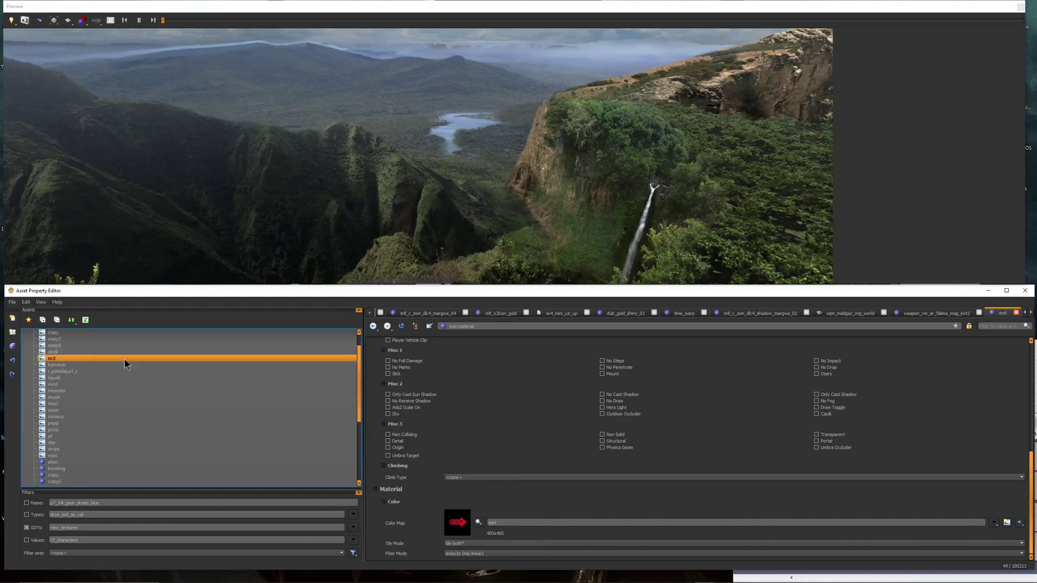
click(739, 524)
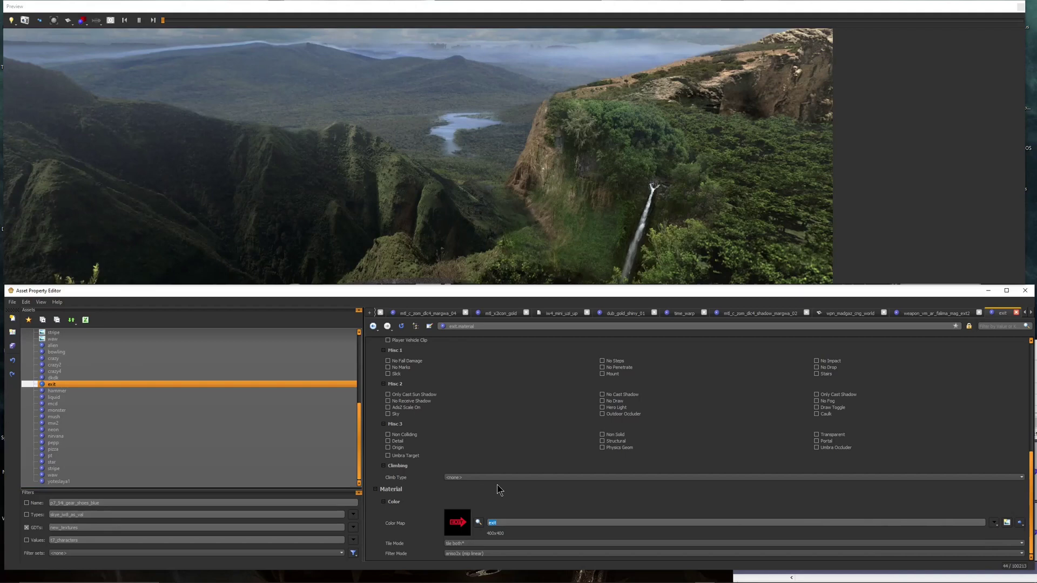
text(ham)
key(BackSpace)
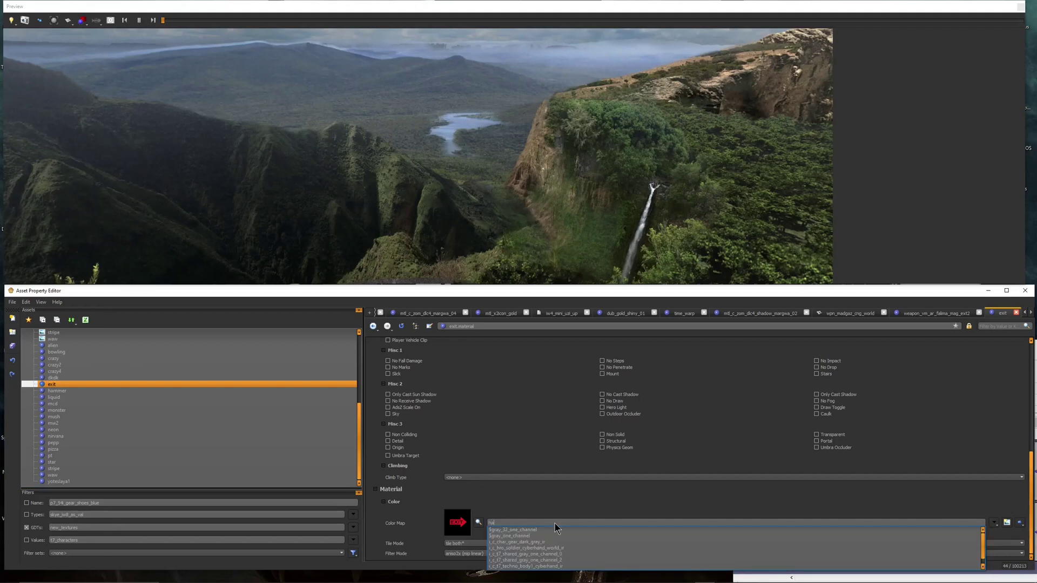
scroll(54, 357, up, 5)
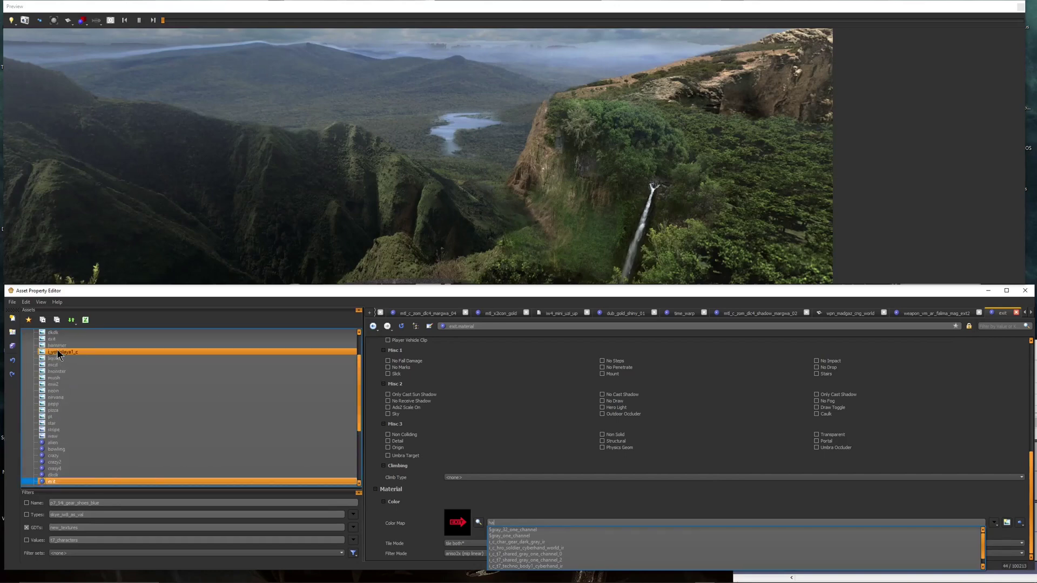
scroll(75, 437, down, 5)
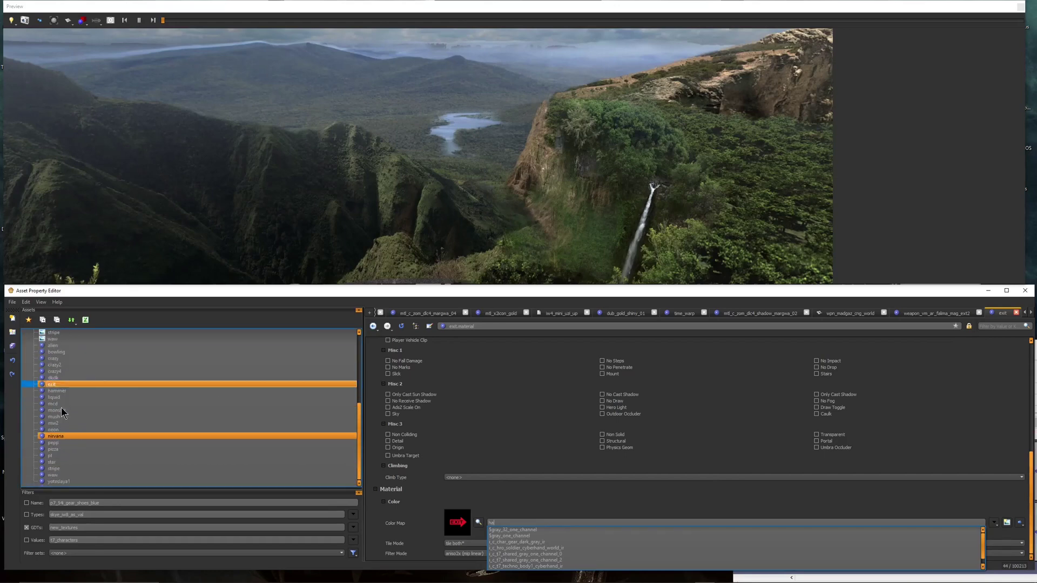
scroll(52, 344, up, 7)
Leave the Color Map entry and undo the change to the exit material's Color Map.
click(502, 520)
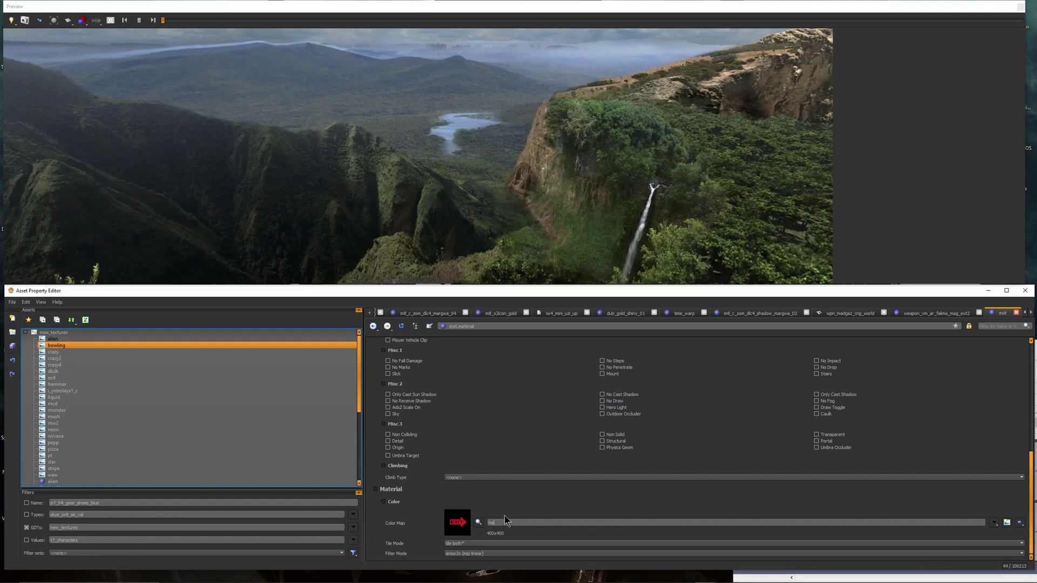
click(492, 501)
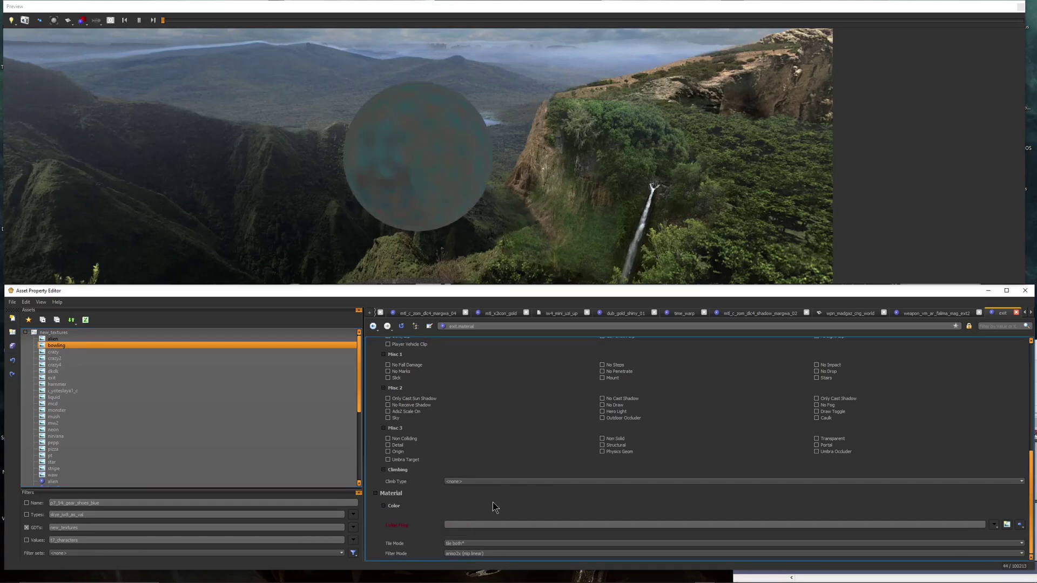
key(ctrl+z)
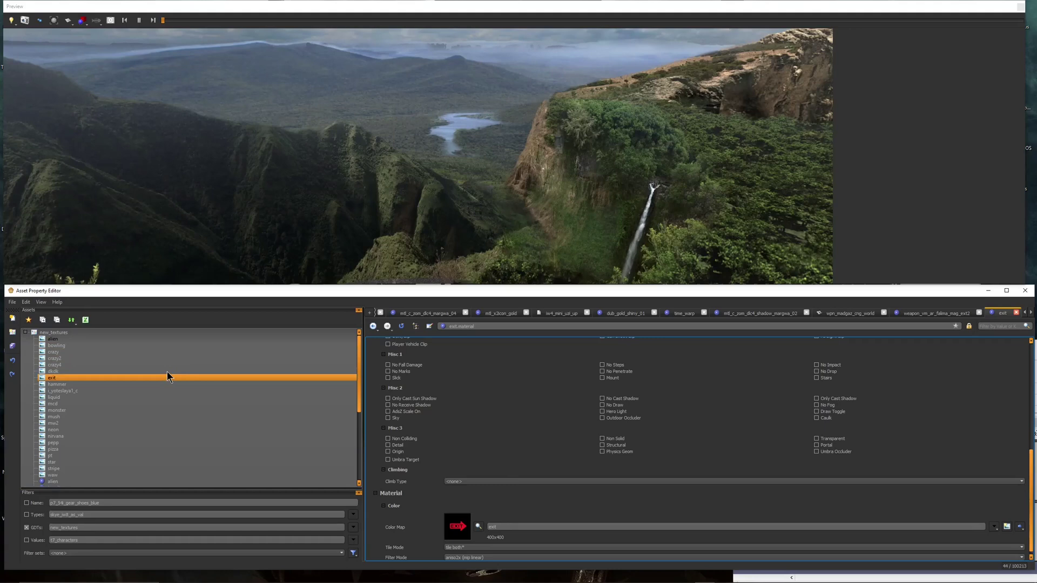
scroll(522, 508, down, 1)
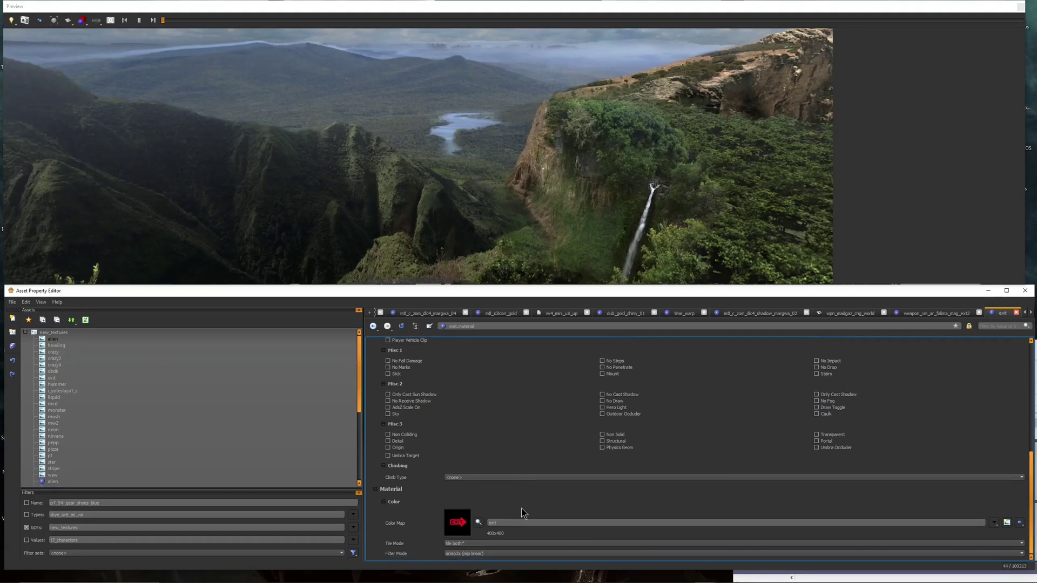
View the hammer image asset's settings, and reopen the exit material to review its properties and Color Map.
click(67, 383)
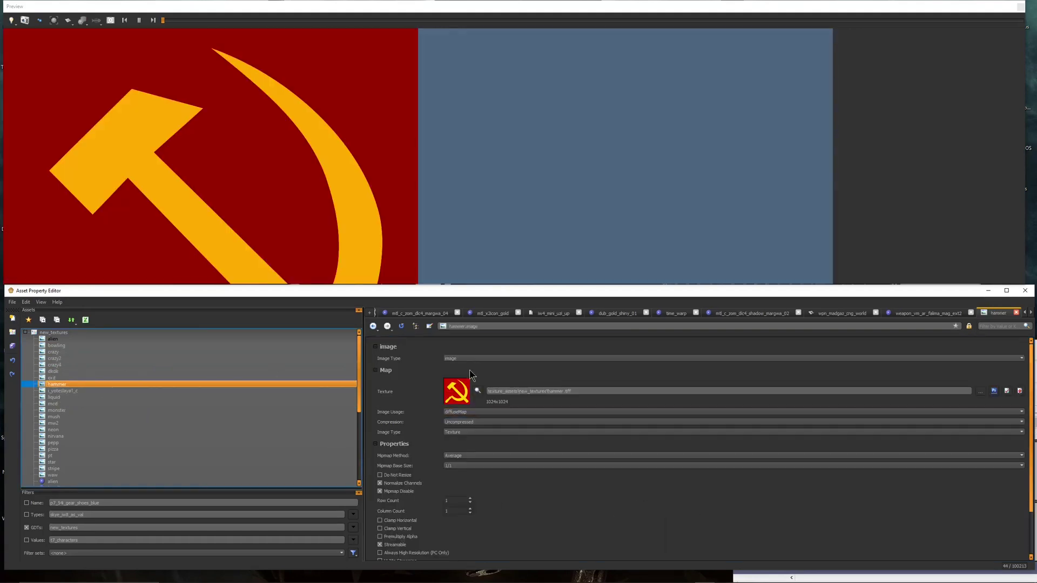
click(63, 421)
scroll(94, 413, down, 6)
click(86, 405)
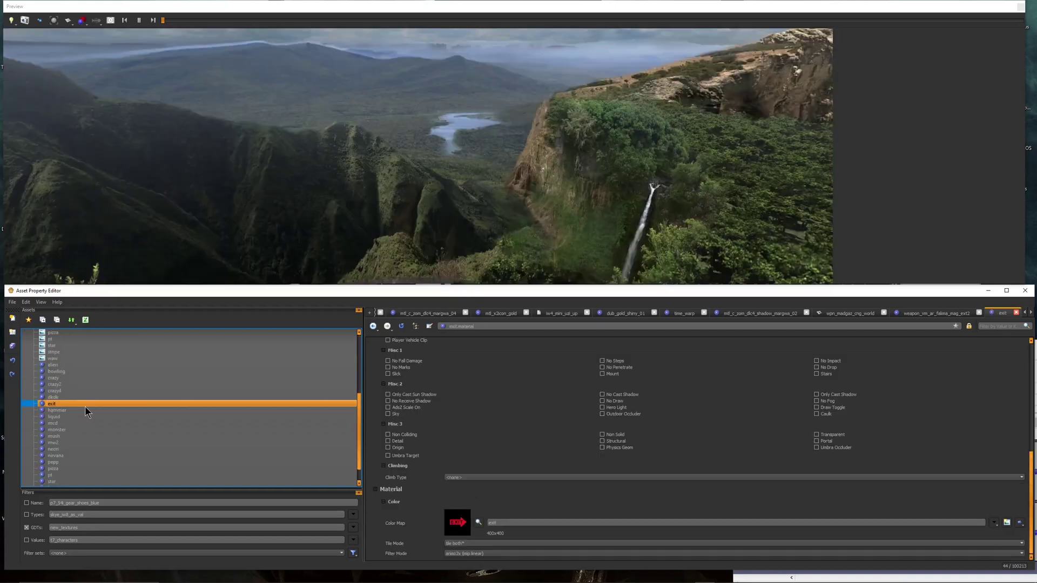
scroll(92, 422, down, 1)
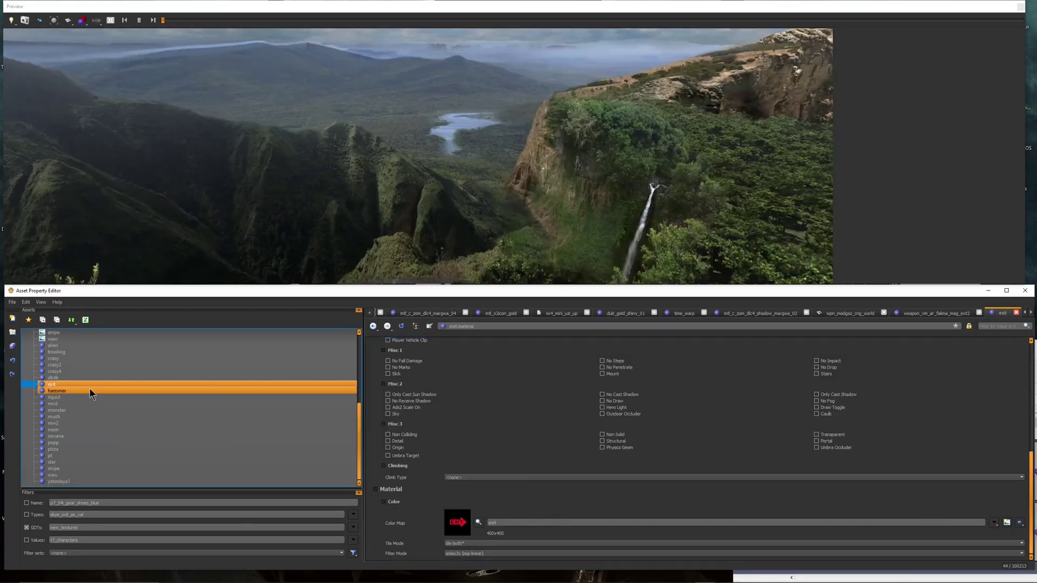
scroll(89, 391, up, 2)
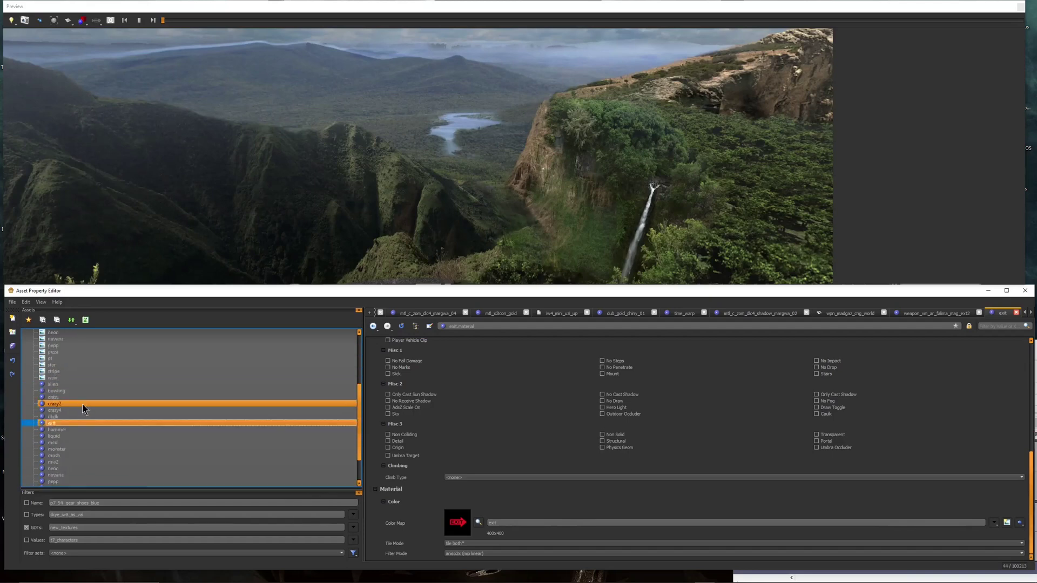
scroll(75, 410, down, 1)
scroll(464, 454, up, 5)
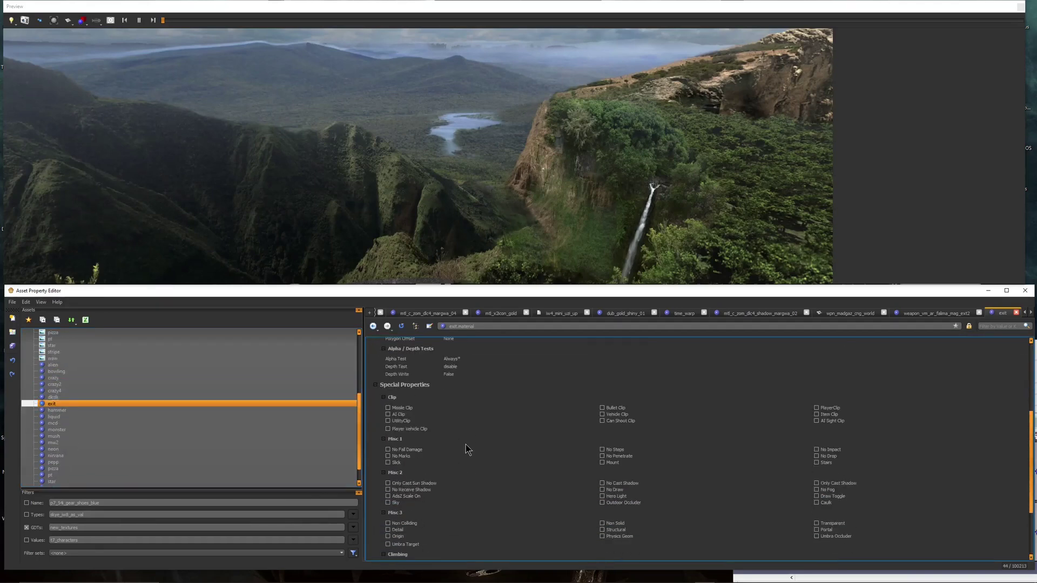
scroll(470, 453, down, 3)
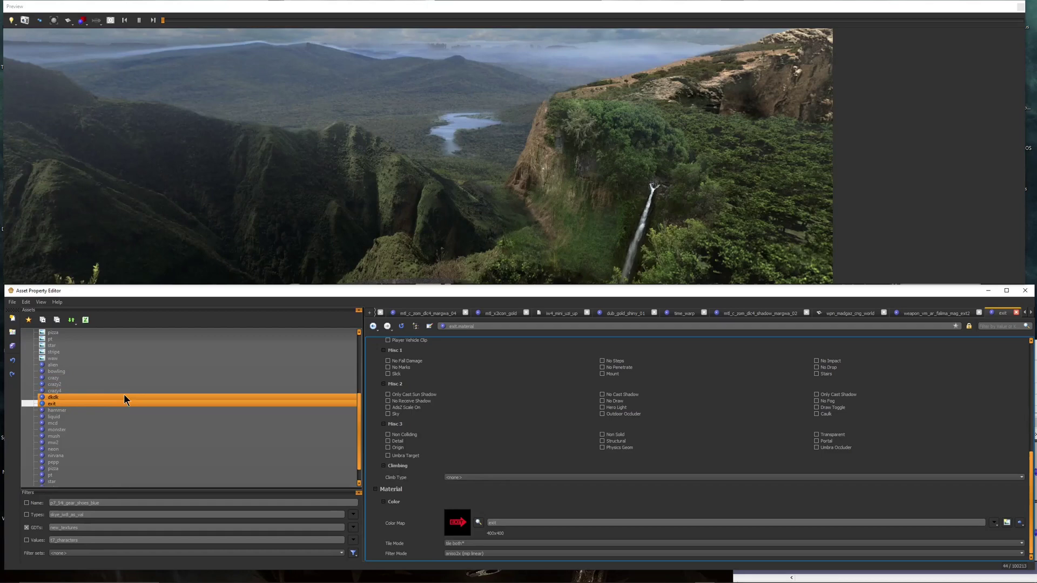
Save all asset changes and switch to File Explorer at the Call of Duty Black Ops III source_data folder.
click(12, 302)
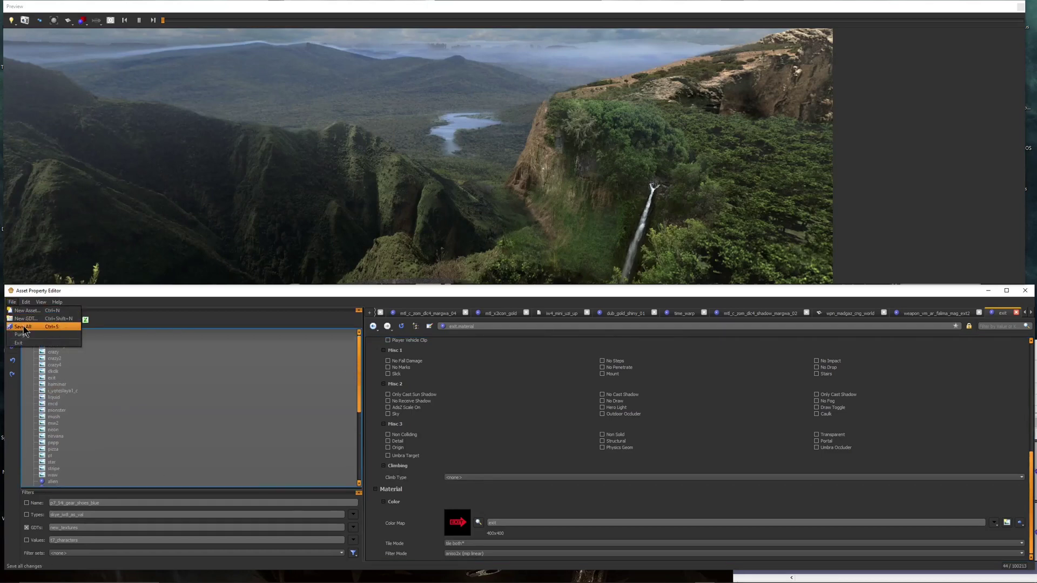
click(23, 327)
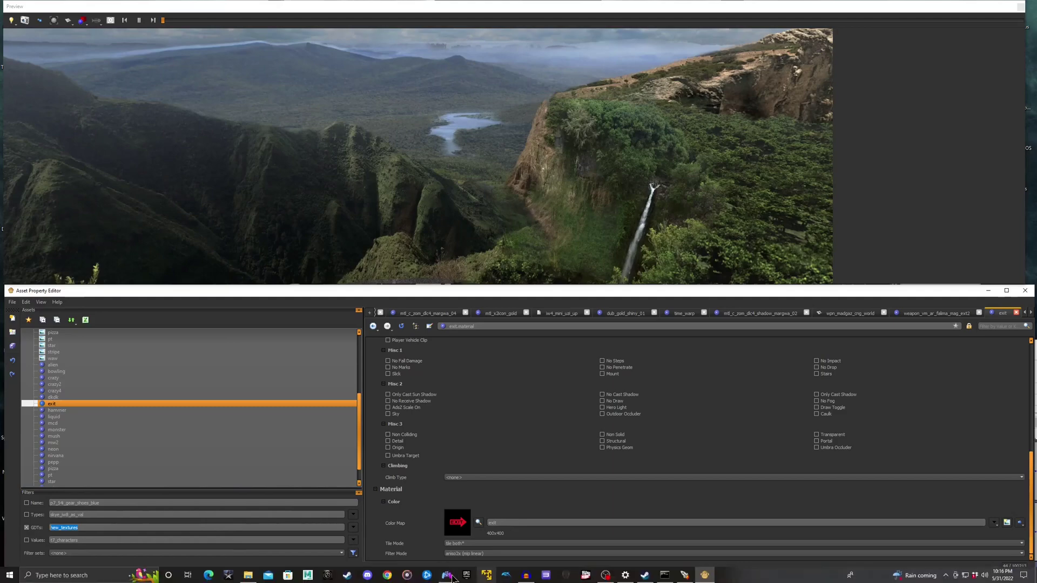
click(248, 575)
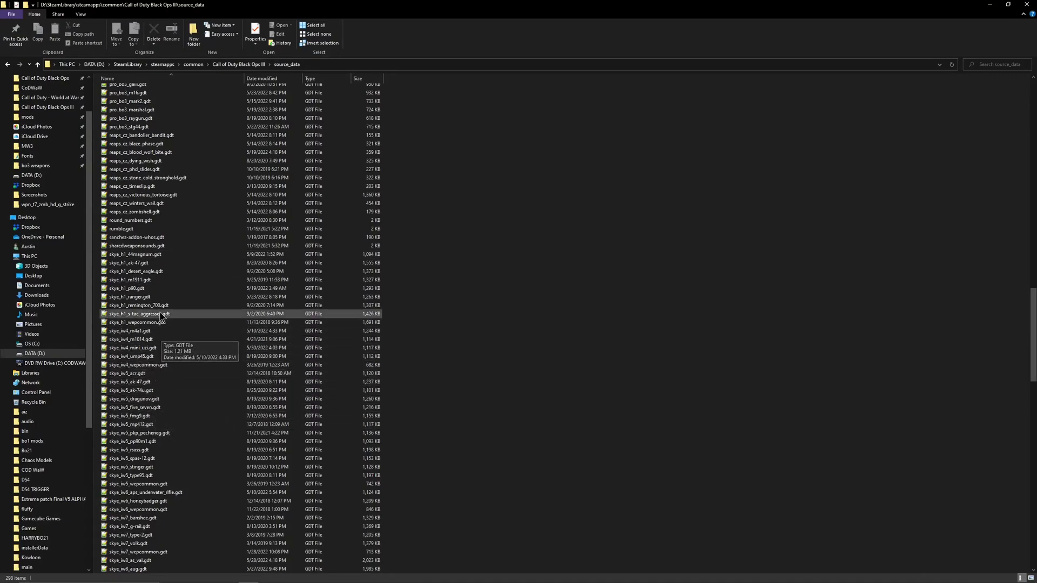
Return from File Explorer to the Asset Property Editor and filter the asset list's GDTs by "mp5".
scroll(135, 308, down, 2)
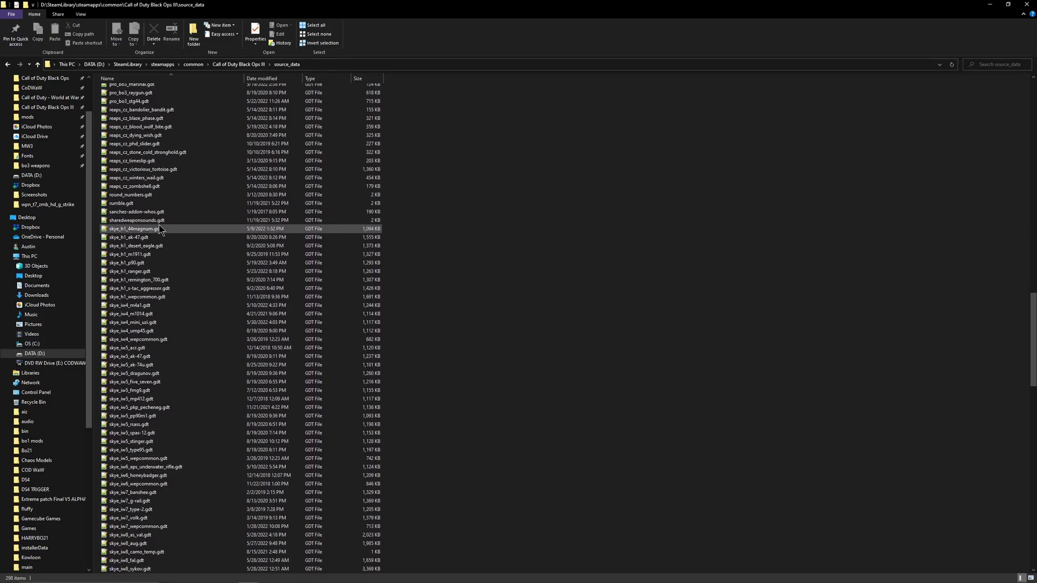
click(991, 5)
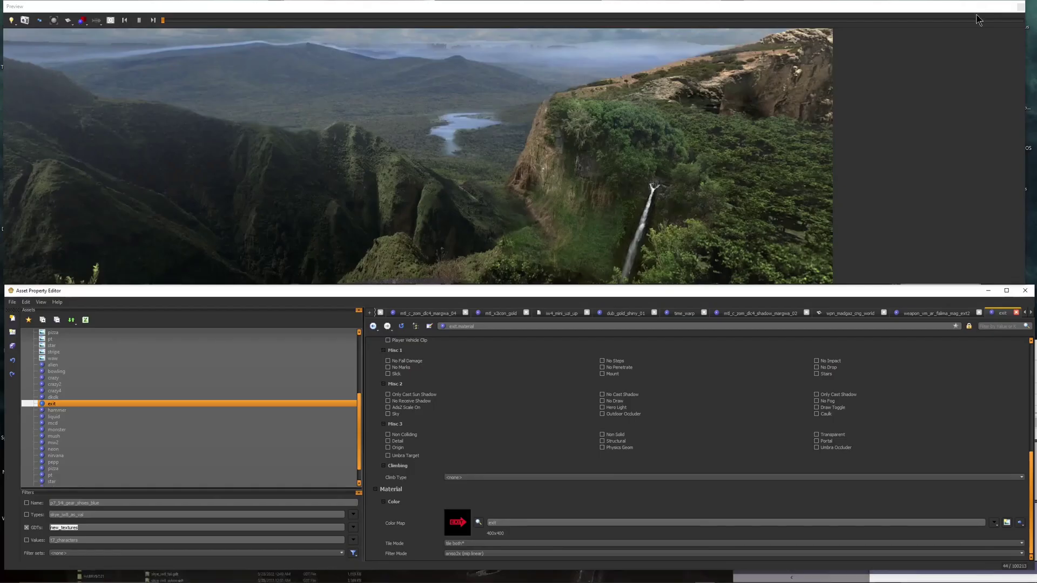
text(mp5)
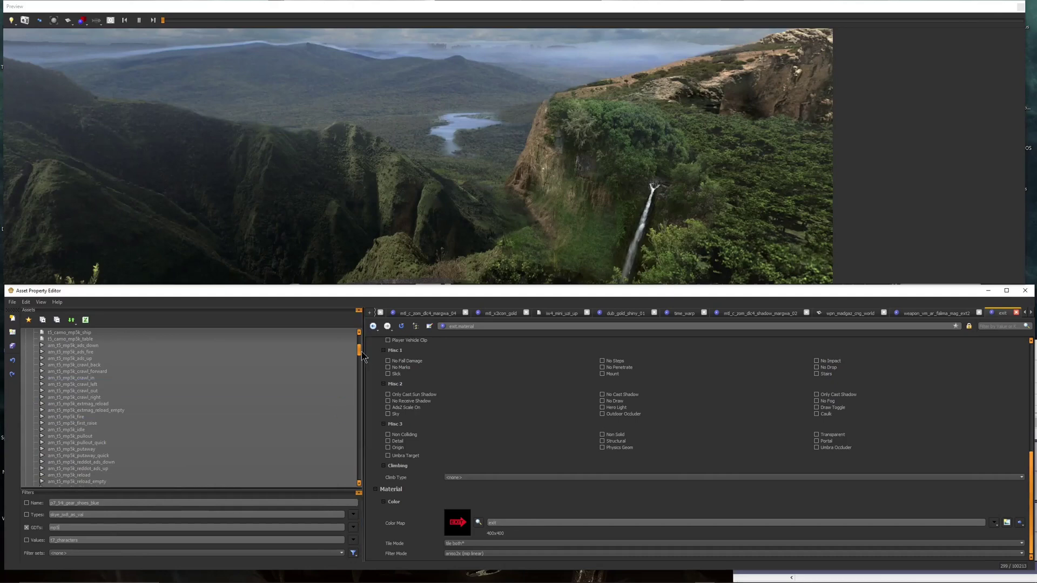
Open the vm_t5_mp5k xmodel and inspect the weapon in the preview.
drag(360, 354, 359, 341)
scroll(153, 433, down, 10)
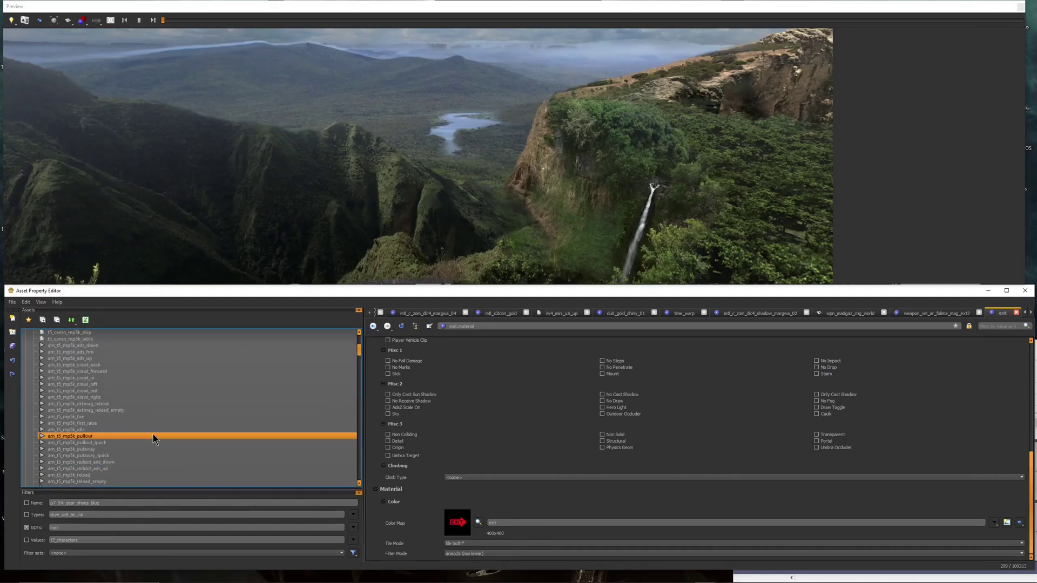
click(114, 422)
shift+click(115, 415)
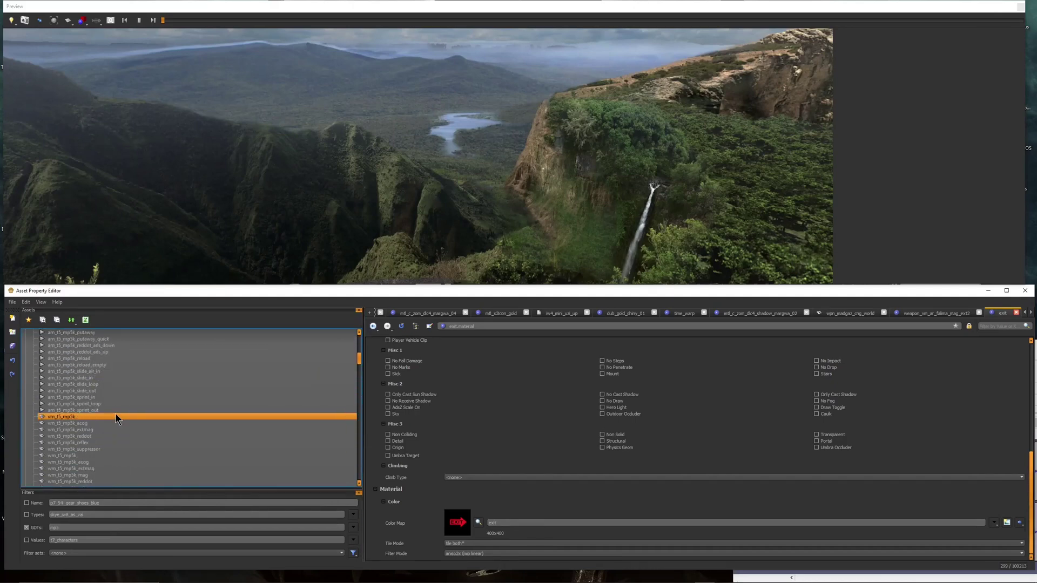
drag(445, 138, 461, 122)
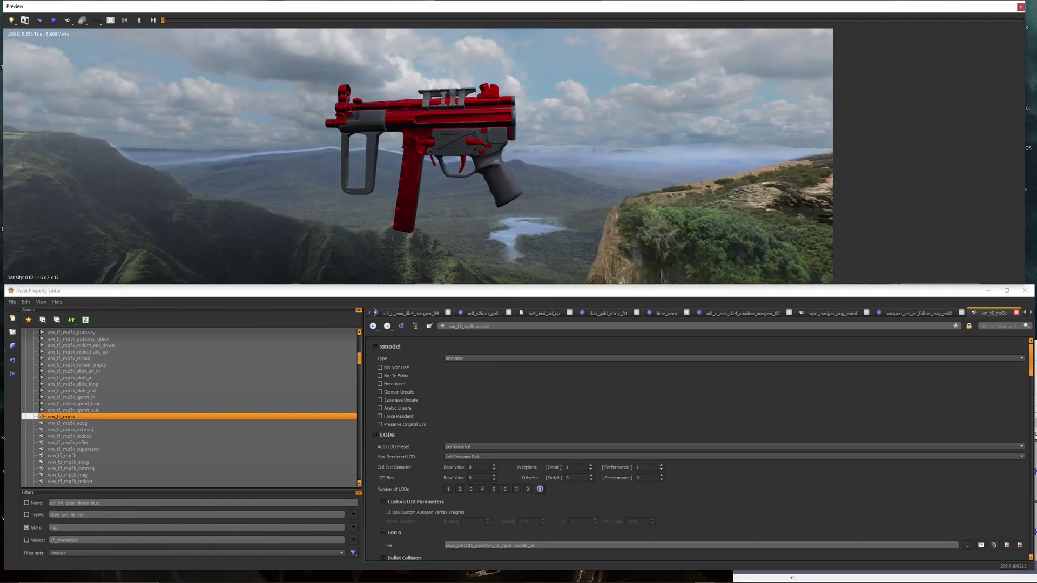
Open the mtl_t5_weapon_mp5 material and review its preview and properties.
scroll(216, 372, up, 5)
scroll(212, 371, up, 7)
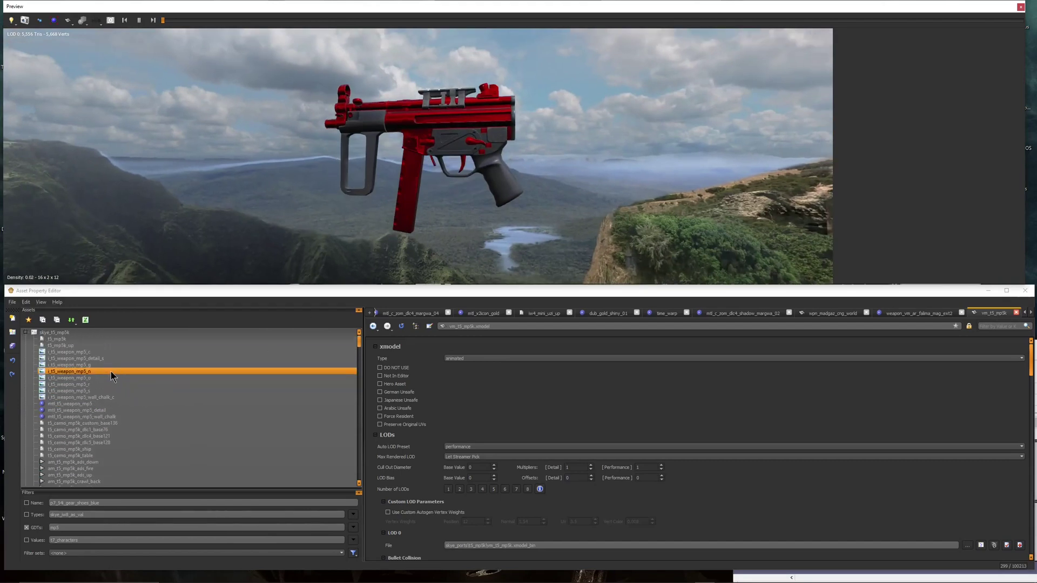
click(26, 332)
click(26, 332)
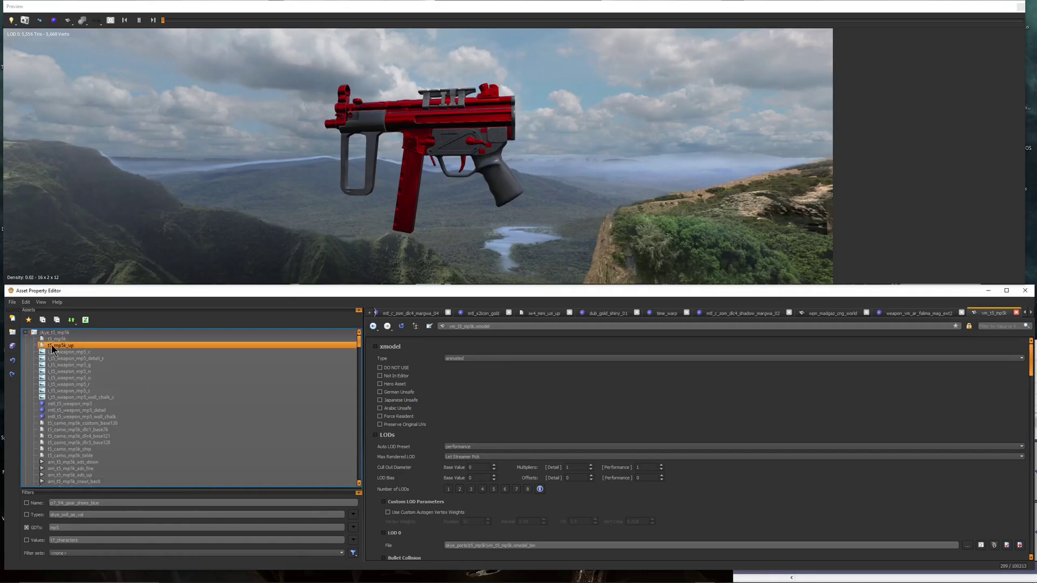
click(82, 404)
drag(422, 149, 402, 184)
drag(335, 160, 318, 161)
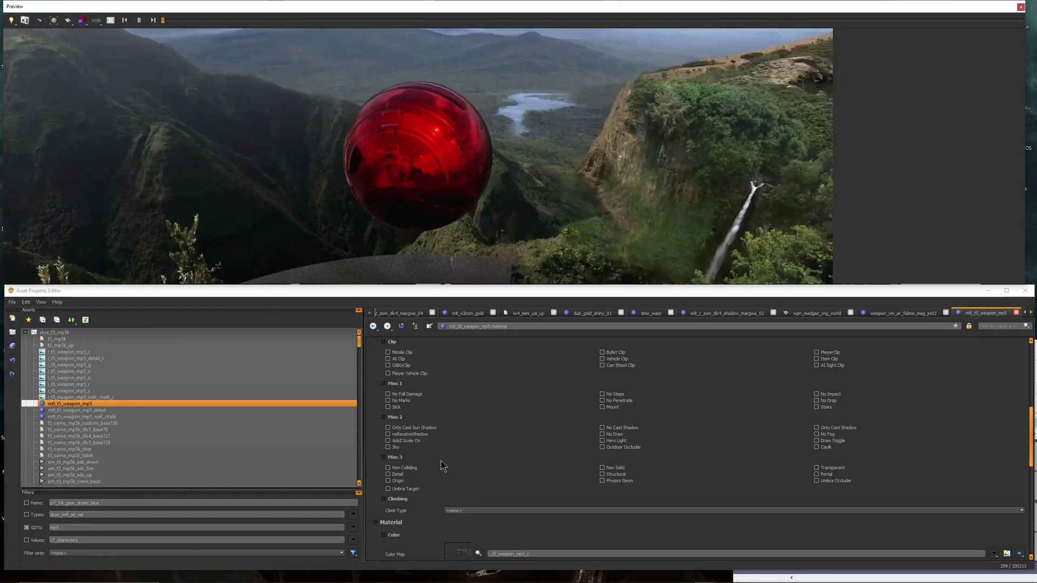
scroll(514, 367, up, 10)
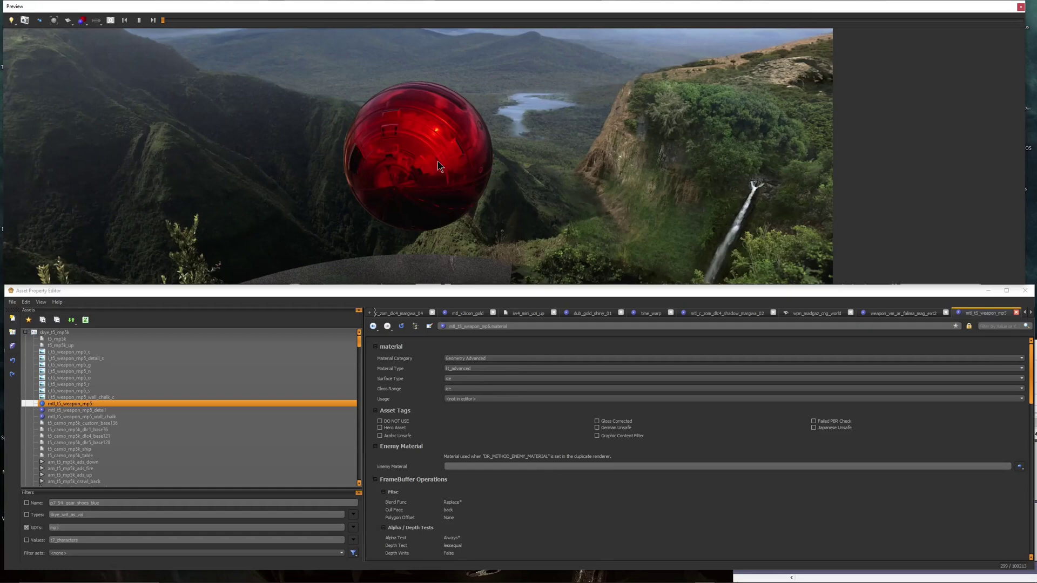
Set the mtl_t5_weapon_mp5 material's category to Geometry and its material type to lit_emissive_scroll.
drag(454, 155, 486, 272)
click(487, 358)
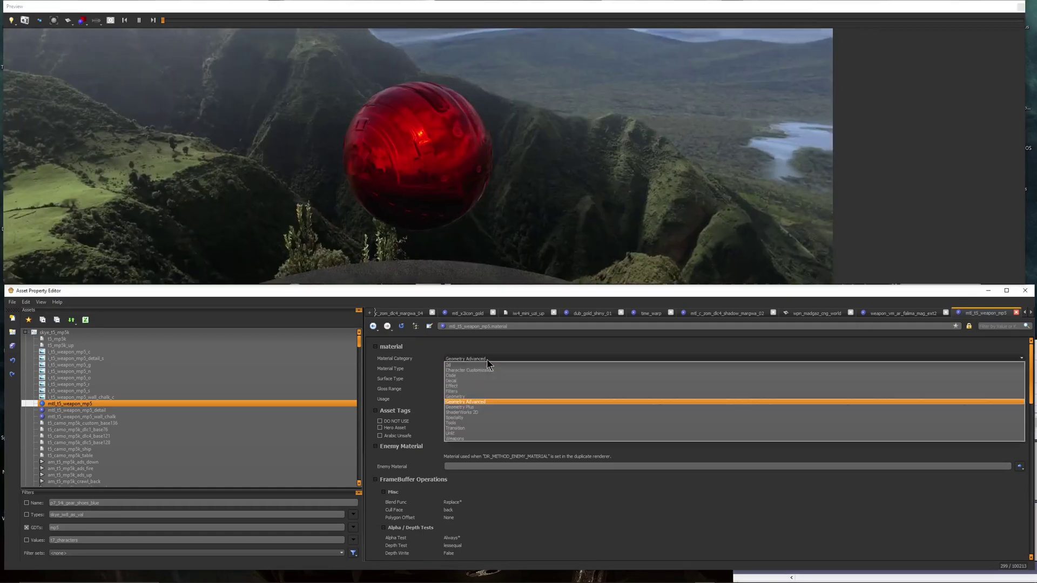
click(481, 396)
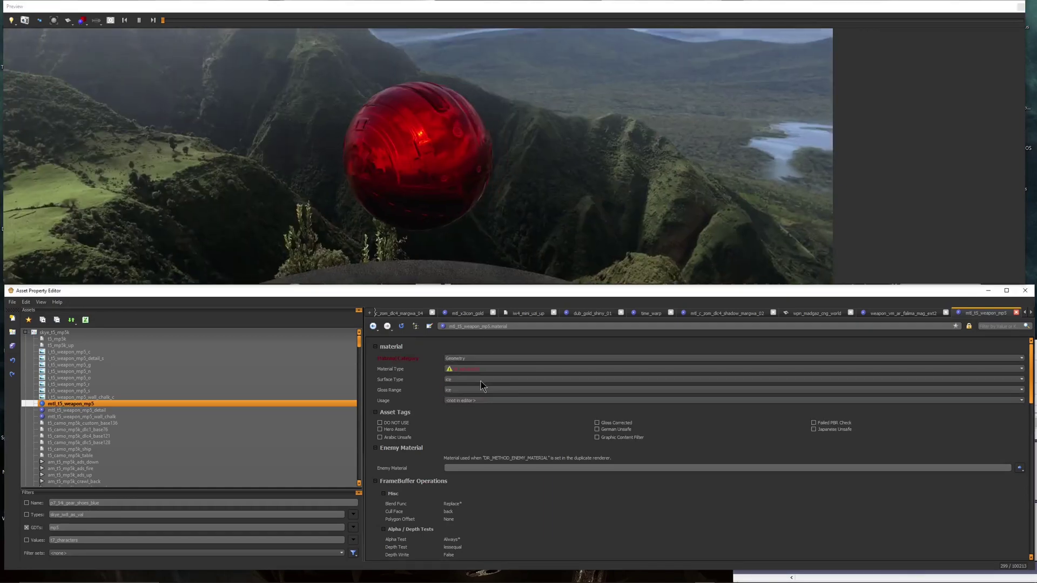
click(478, 369)
scroll(488, 403, up, 20)
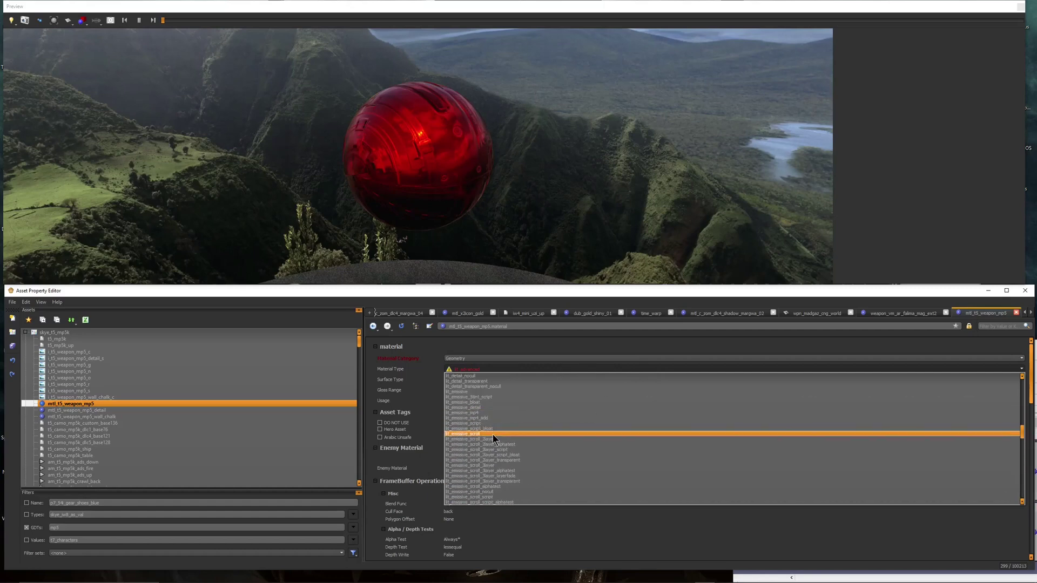
click(493, 434)
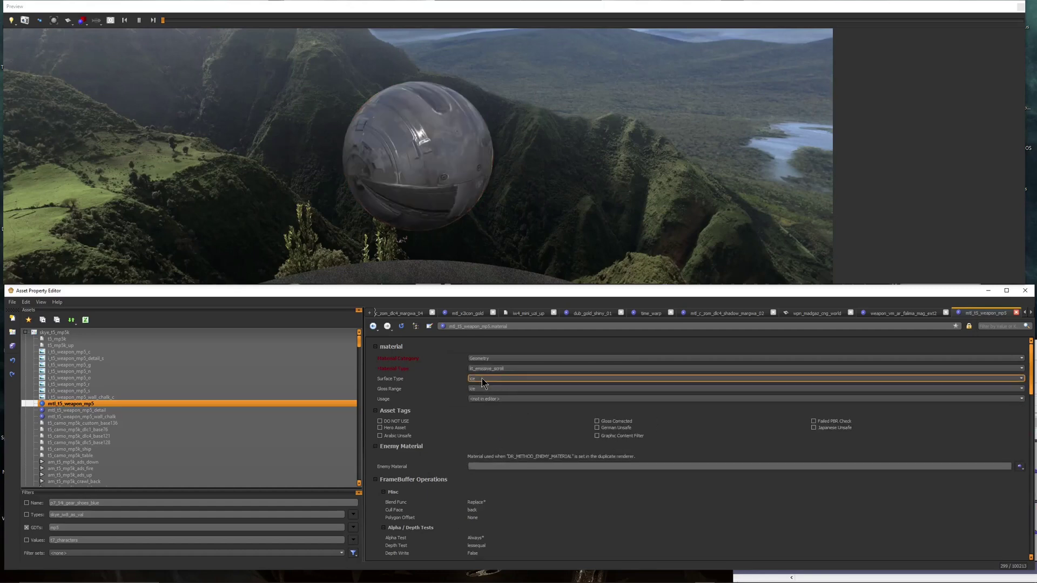
Assign the alien image as the Emissive Map, enable Use gameplay intensity and check the preview sphere.
scroll(486, 381, down, 10)
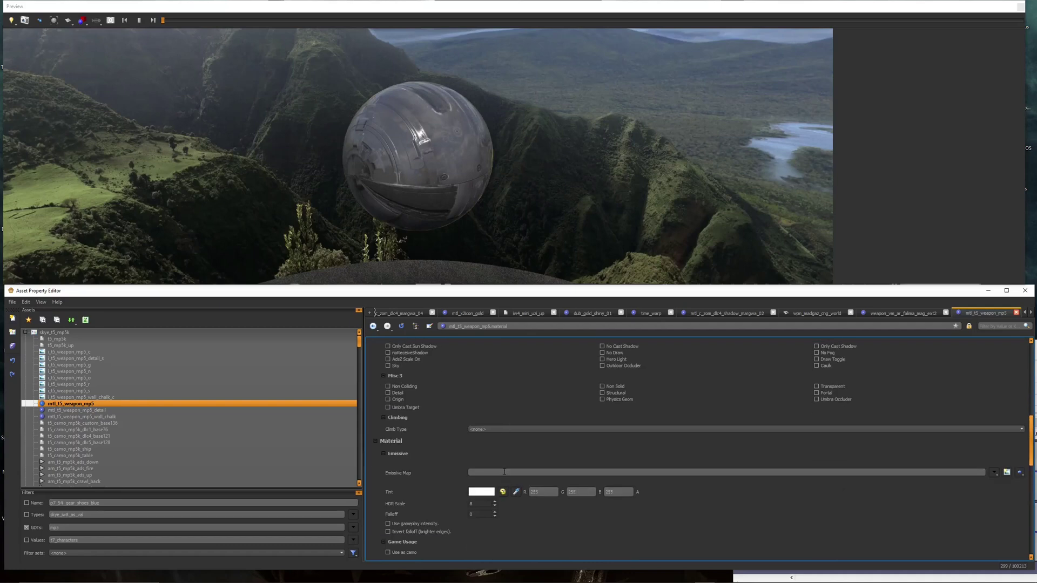
click(504, 471)
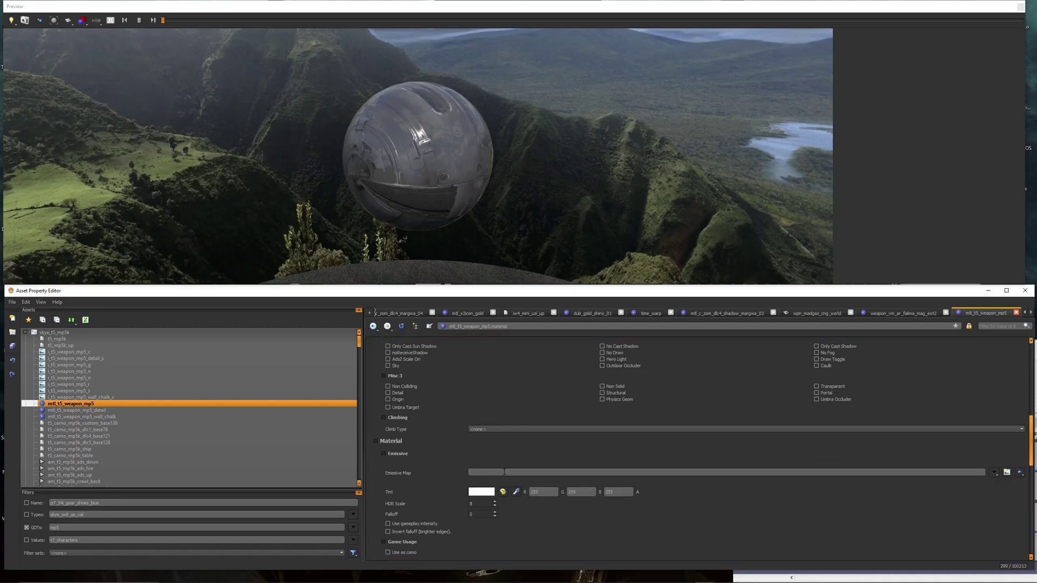
text(alien)
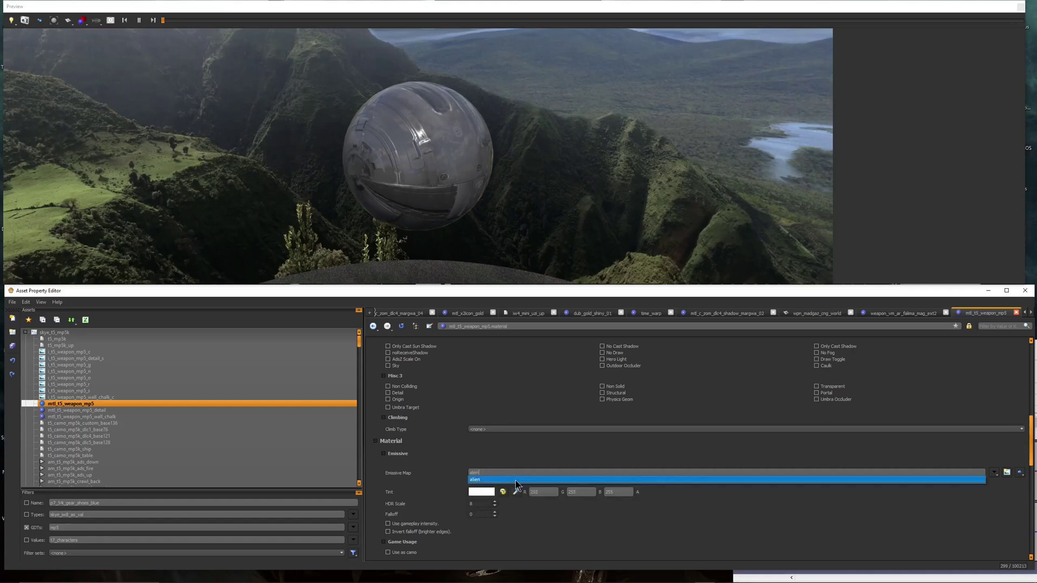
click(514, 480)
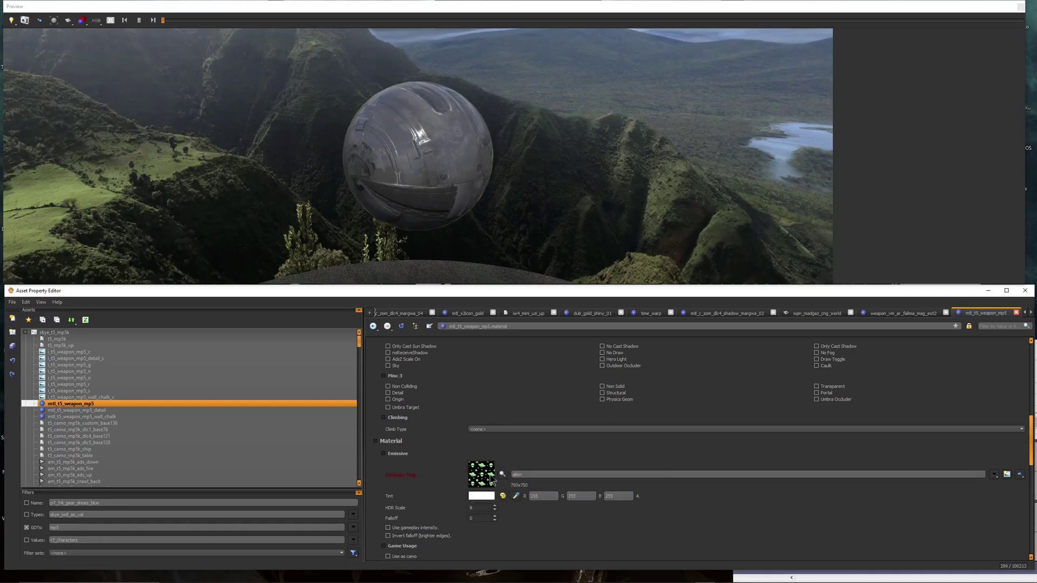
click(388, 527)
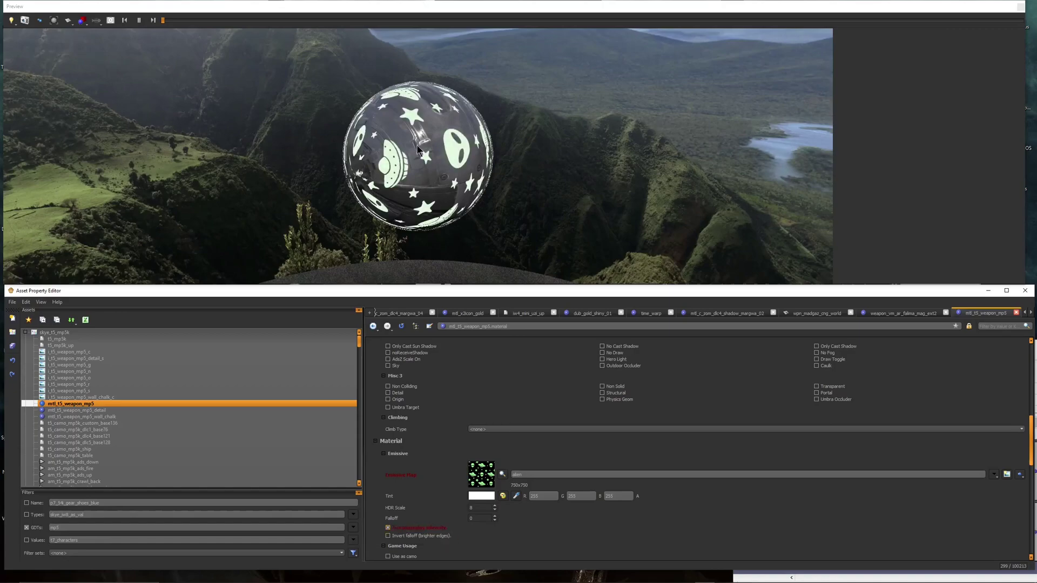
drag(435, 136, 405, 148)
Set the red value of the emissive Tint to 0.
double_click(552, 497)
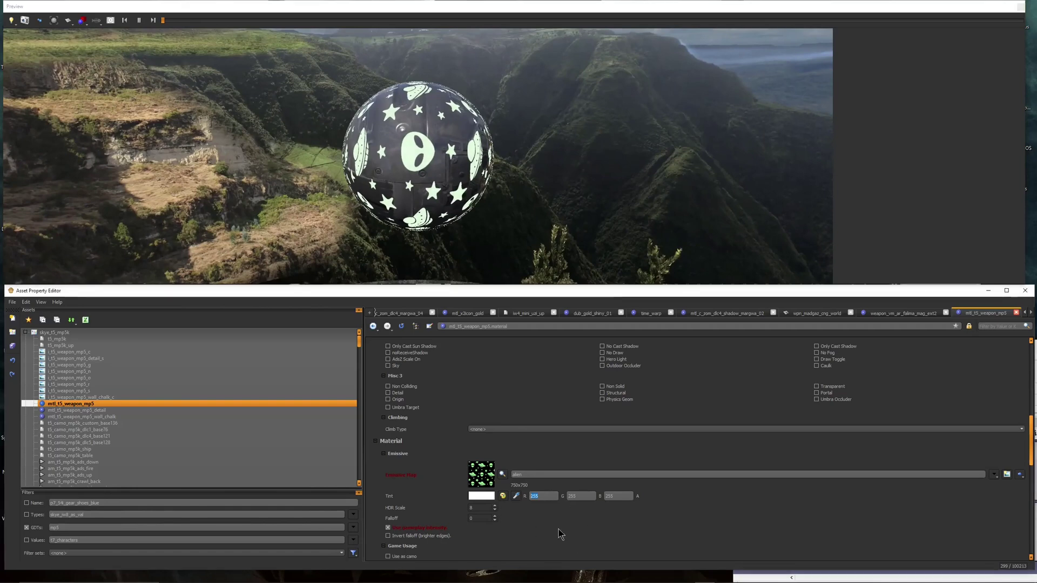
text(0)
click(606, 516)
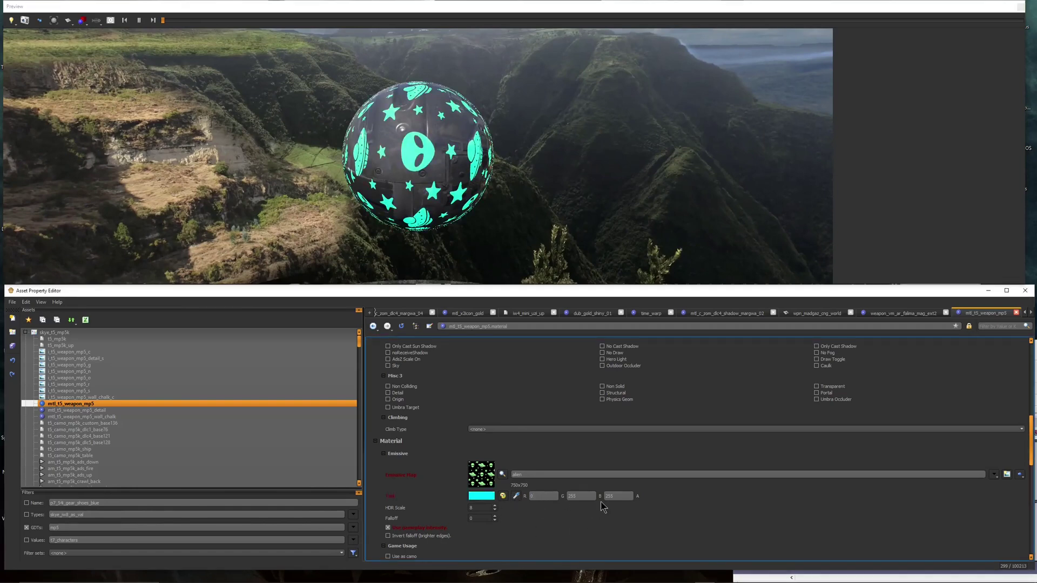
Pick a purple emissive Tint with green 0 and blue 255, and accept the colour.
click(479, 496)
mouse_move(540, 399)
mouse_down()
mouse_move(540, 451)
mouse_move(534, 369)
mouse_move(539, 447)
mouse_move(541, 383)
mouse_up()
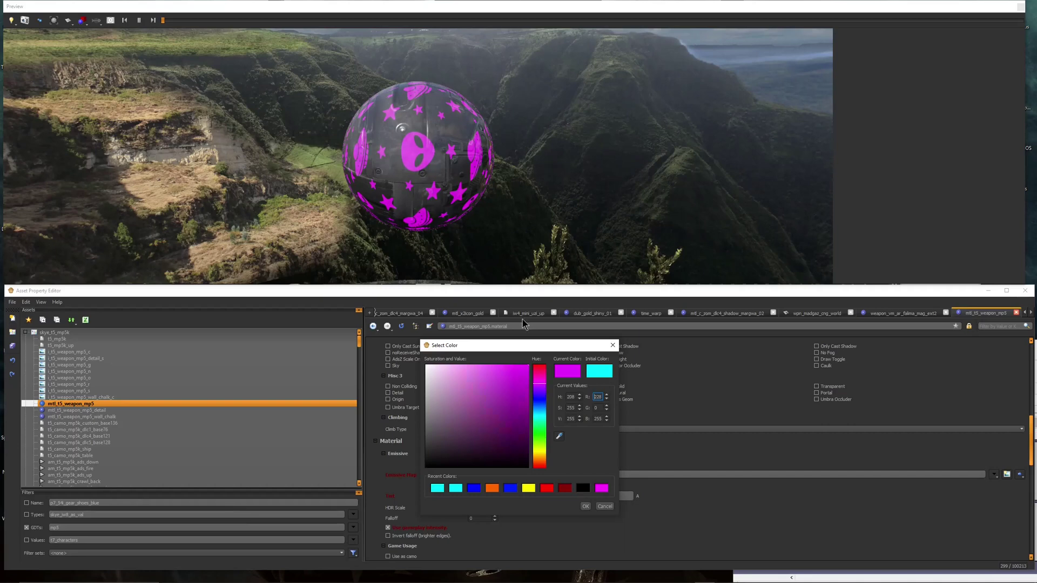
click(586, 506)
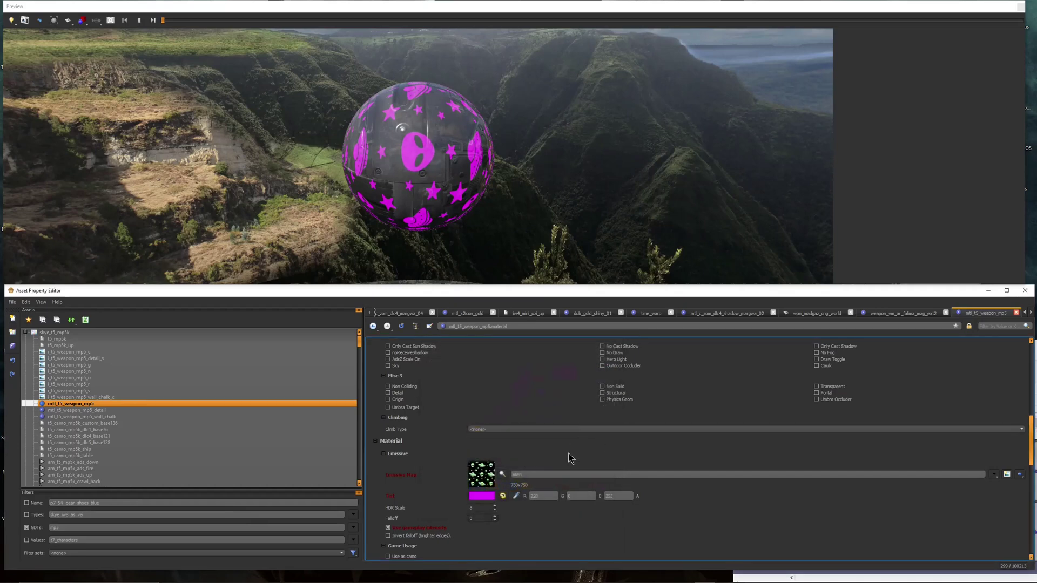
Try emissive HDR Scale values of 20 and 1 on the material.
scroll(568, 453, down, 3)
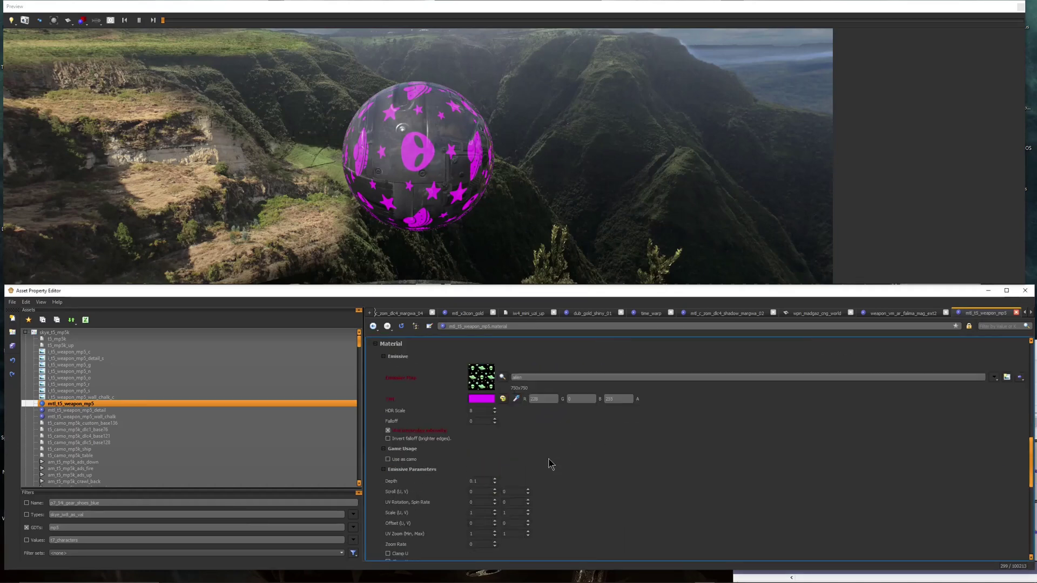
double_click(482, 409)
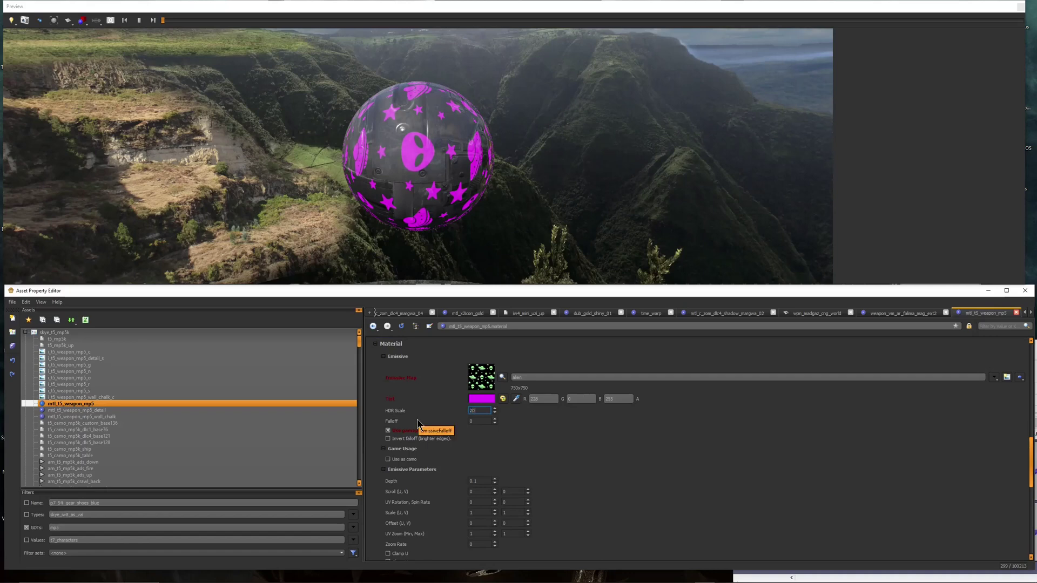
key(Return)
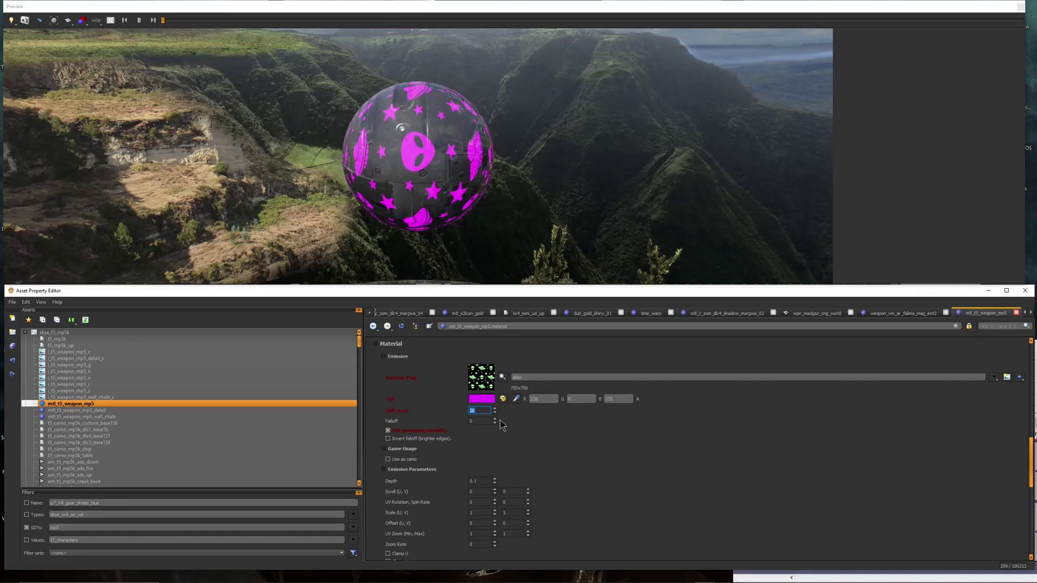
text(1)
key(Return)
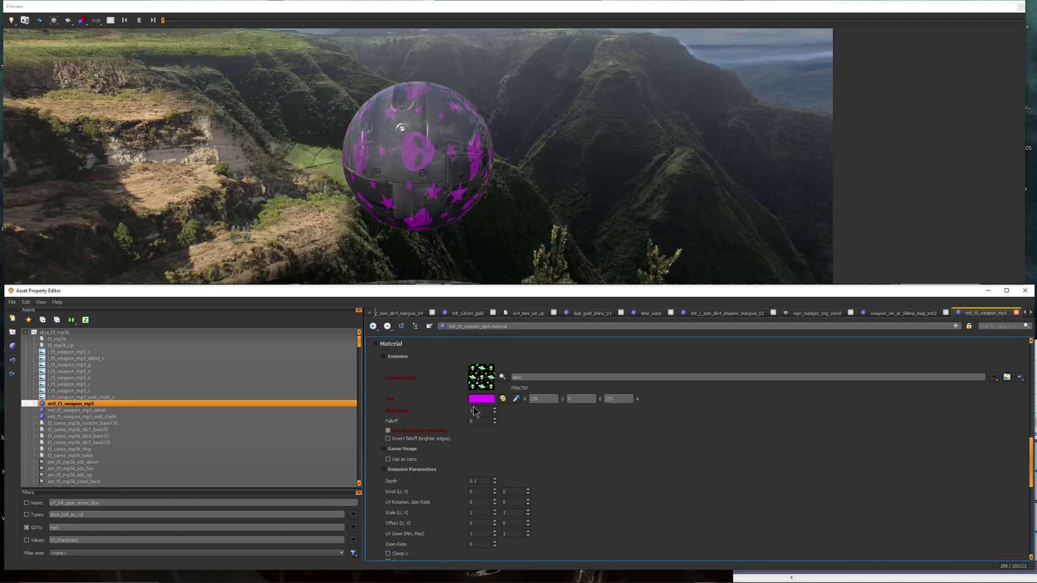
Set the emissive HDR Scale to 10.
double_click(479, 412)
text(10)
click(568, 443)
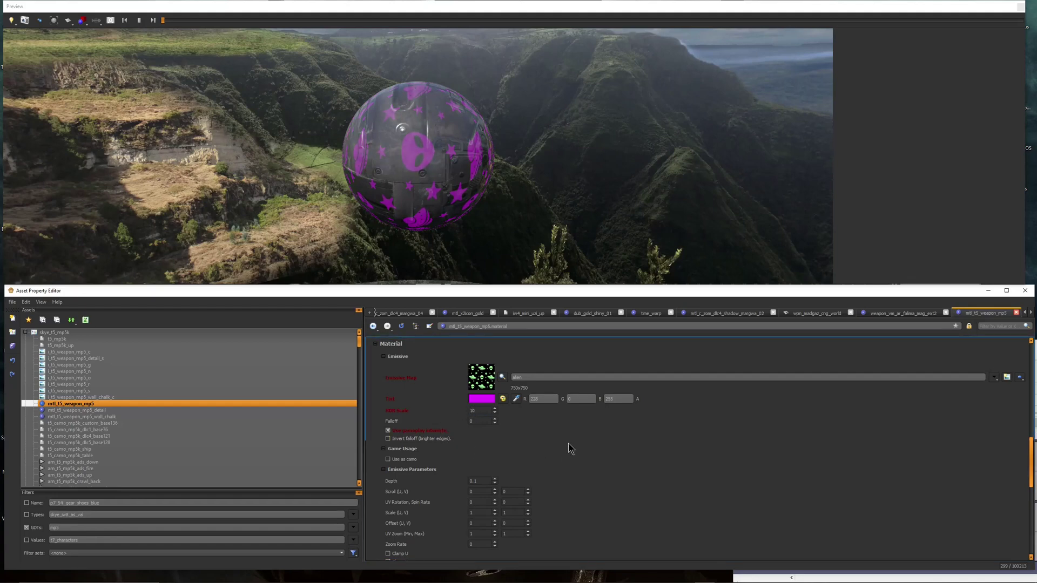
Try an emissive Falloff of 8, inspect it on the preview sphere, and undo the change.
double_click(484, 422)
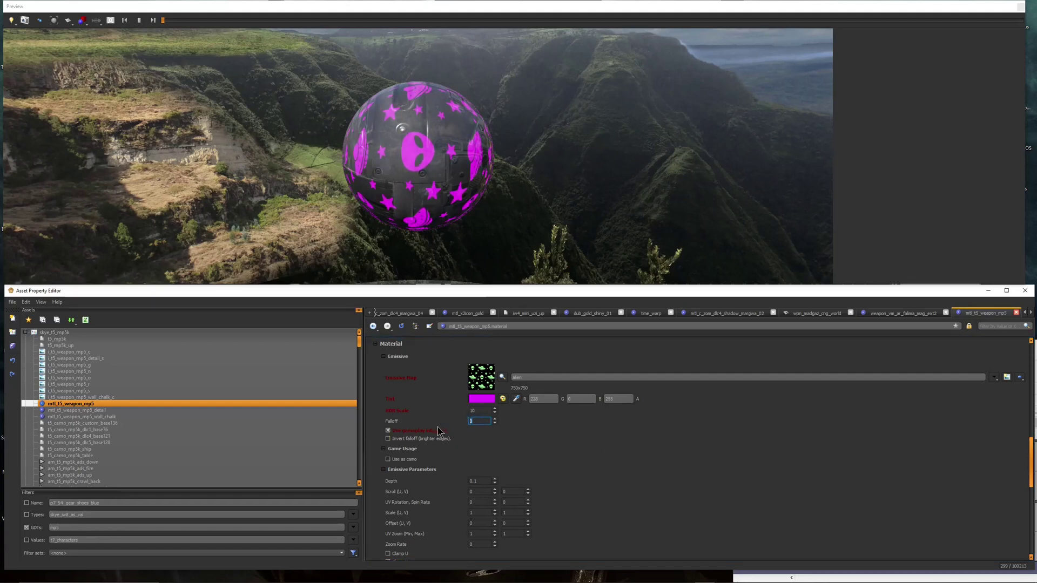
text(8)
key(Return)
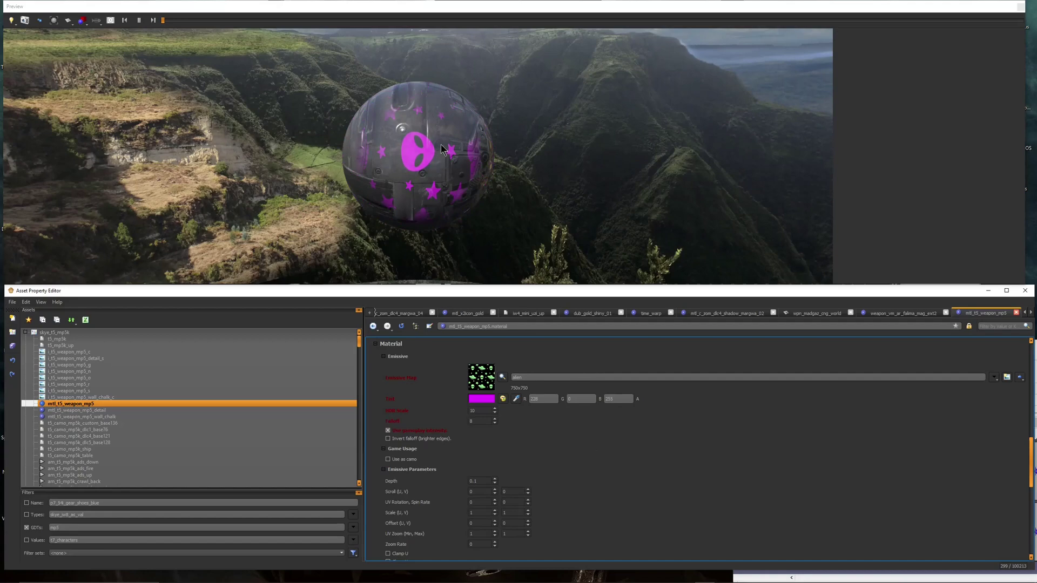
drag(438, 168, 426, 105)
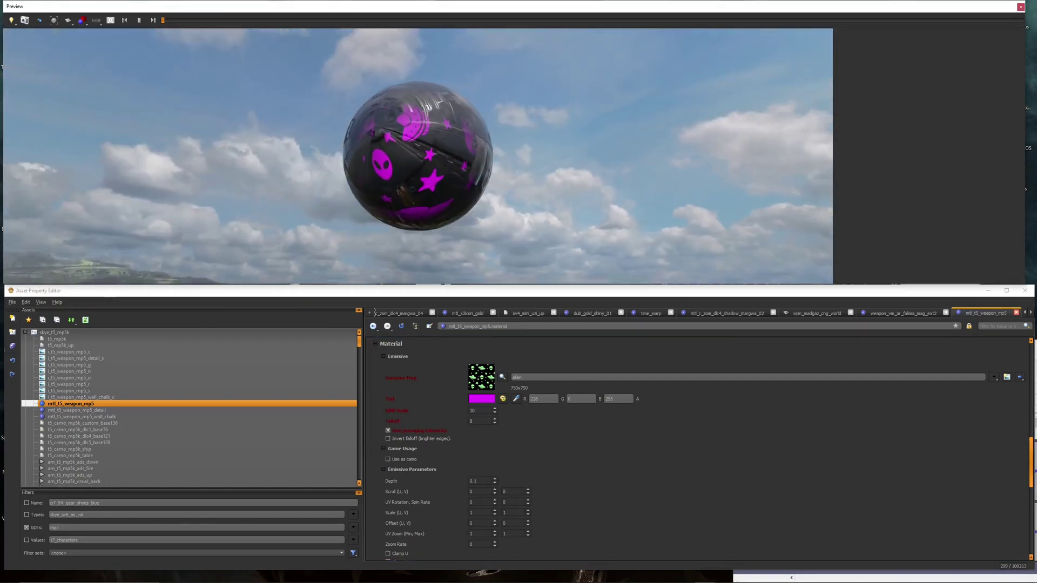
mouse_move(442, 200)
mouse_down()
mouse_move(438, 170)
mouse_move(407, 124)
mouse_move(430, 199)
mouse_up()
key(ctrl+z)
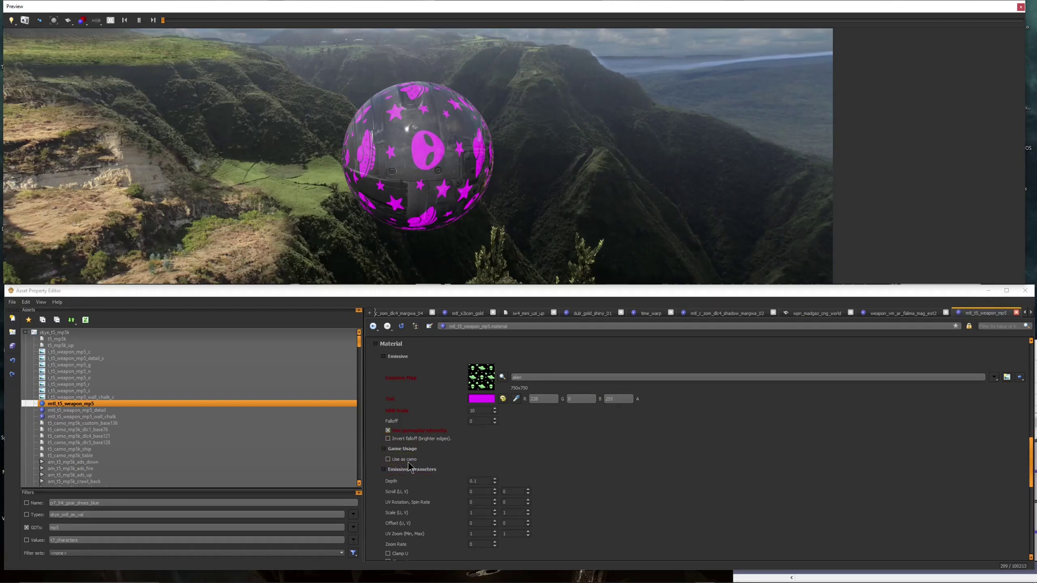
Try an emissive Depth of 2 on the material and inspect the pattern on the preview sphere.
click(388, 459)
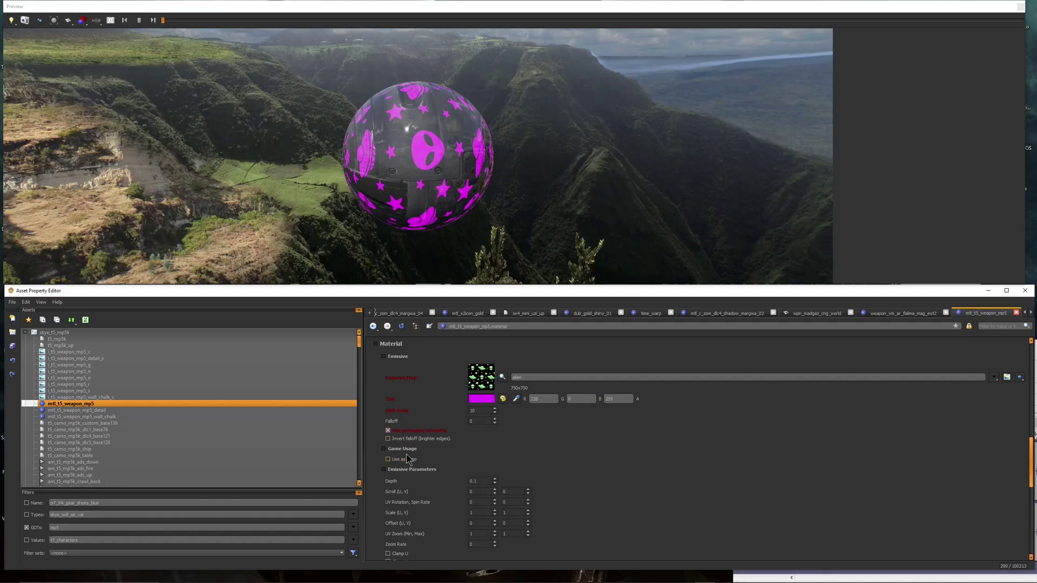
scroll(594, 440, down, 2)
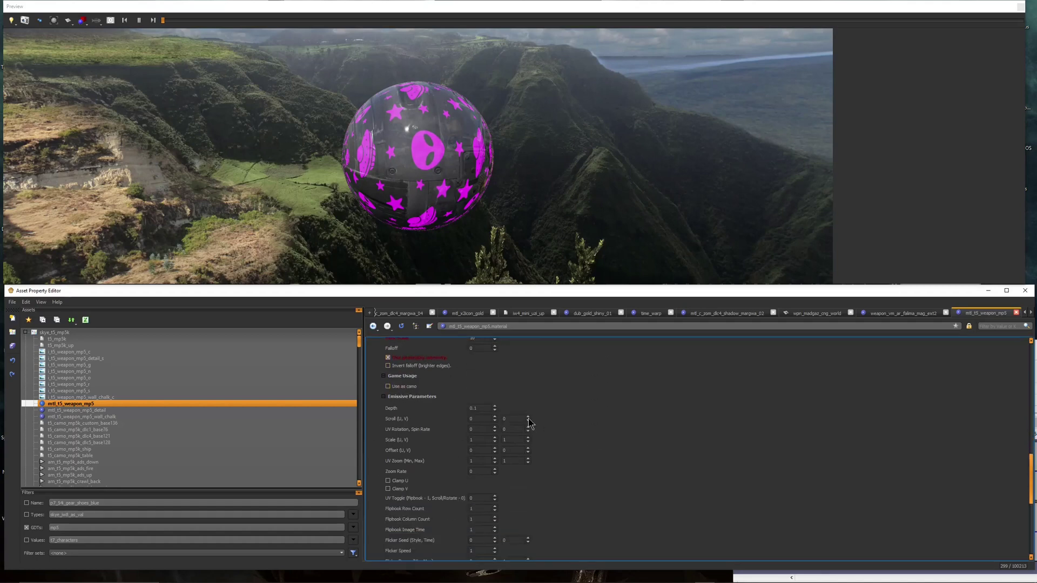
double_click(484, 409)
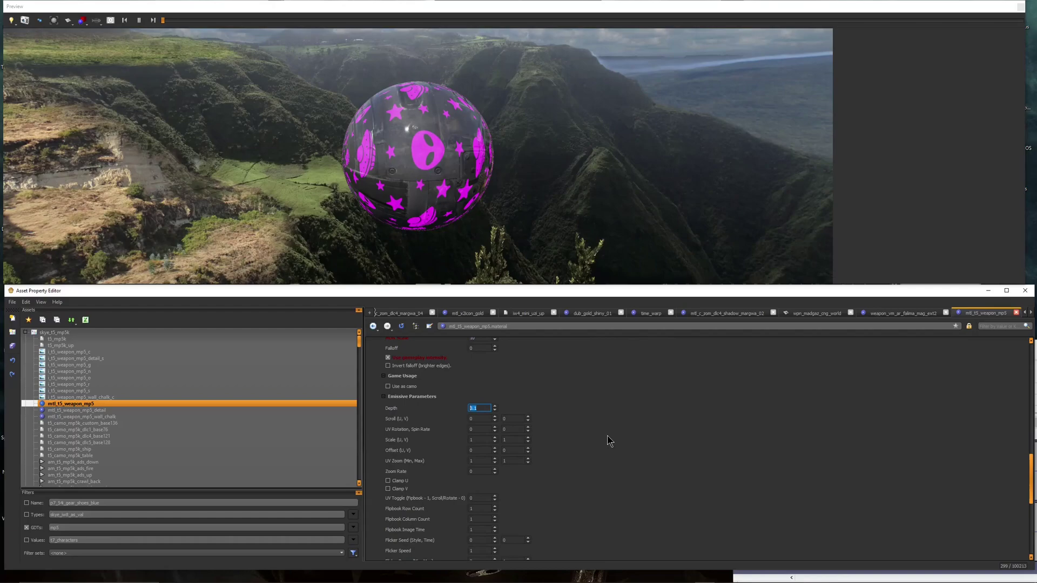
click(589, 439)
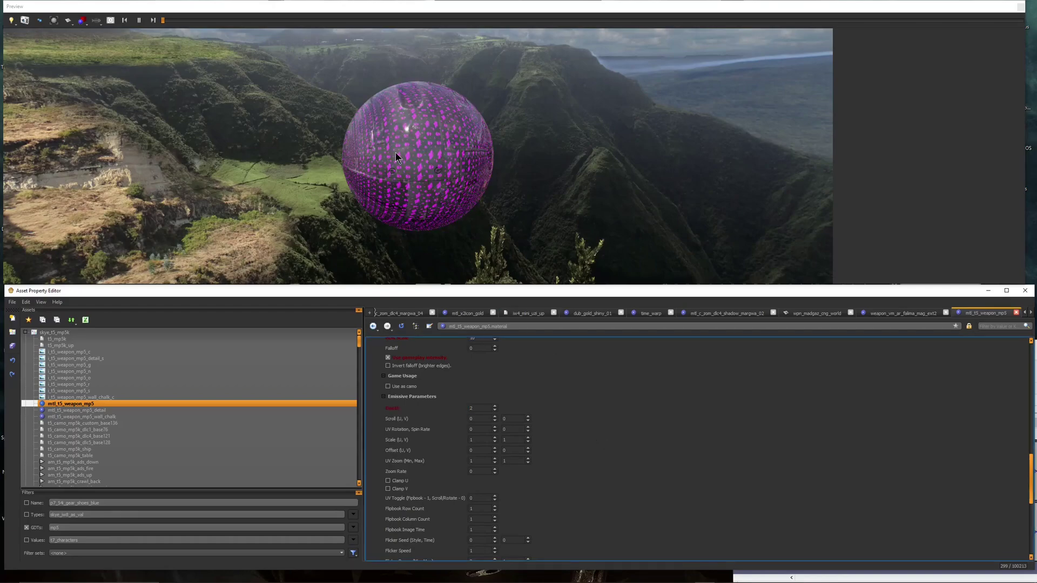
drag(395, 153, 446, 186)
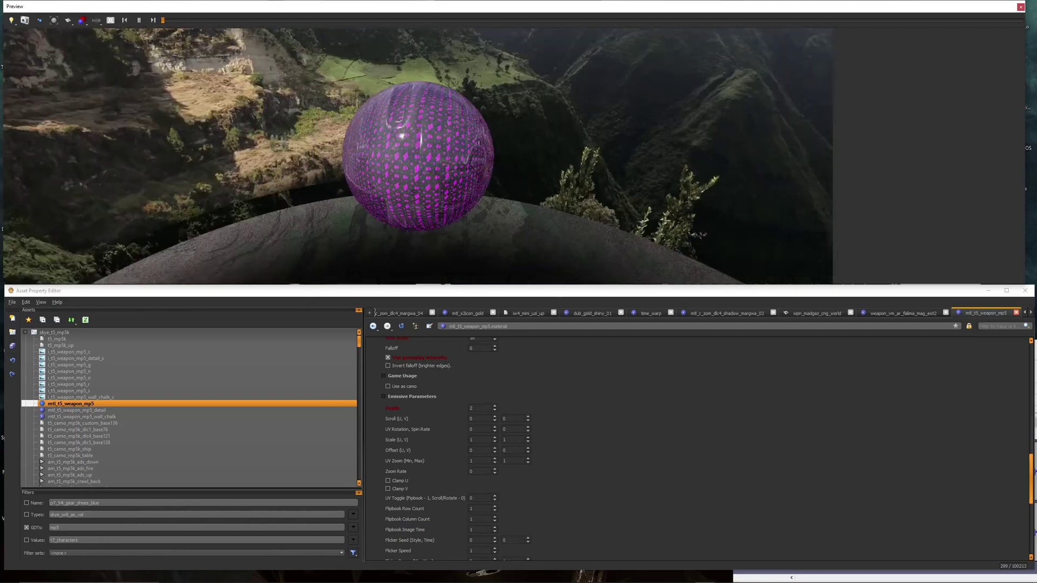
drag(378, 178, 424, 155)
Try emissive Scroll U values of 0.1 and 2, and reset the value to 0.
click(484, 419)
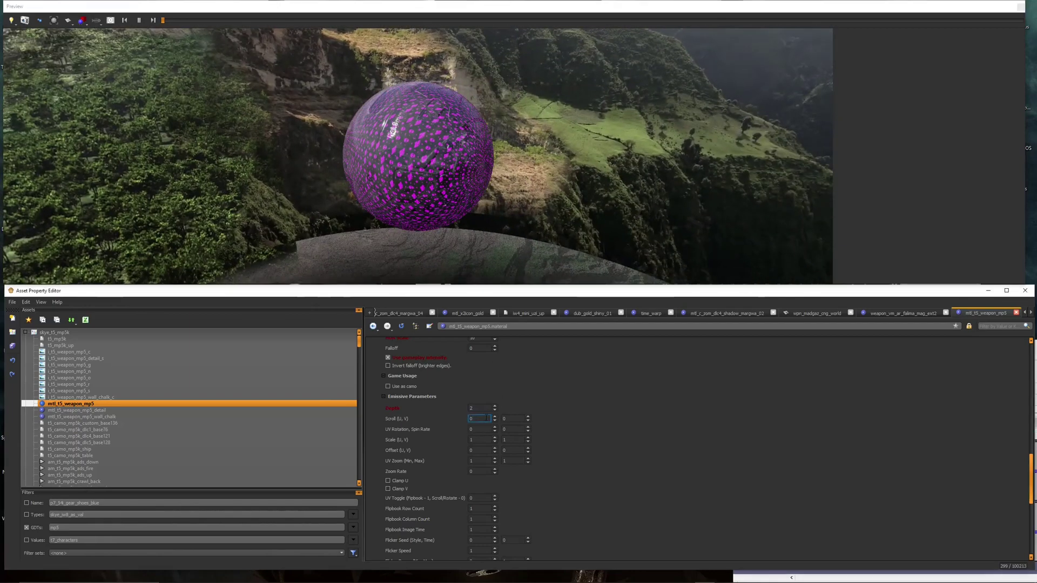
click(638, 452)
double_click(475, 418)
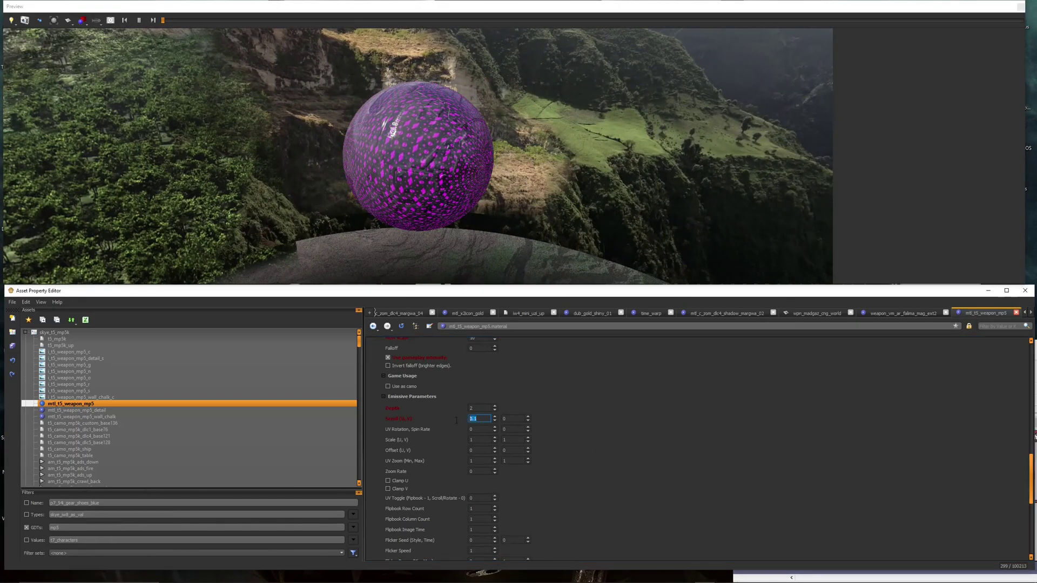
text(2)
click(594, 432)
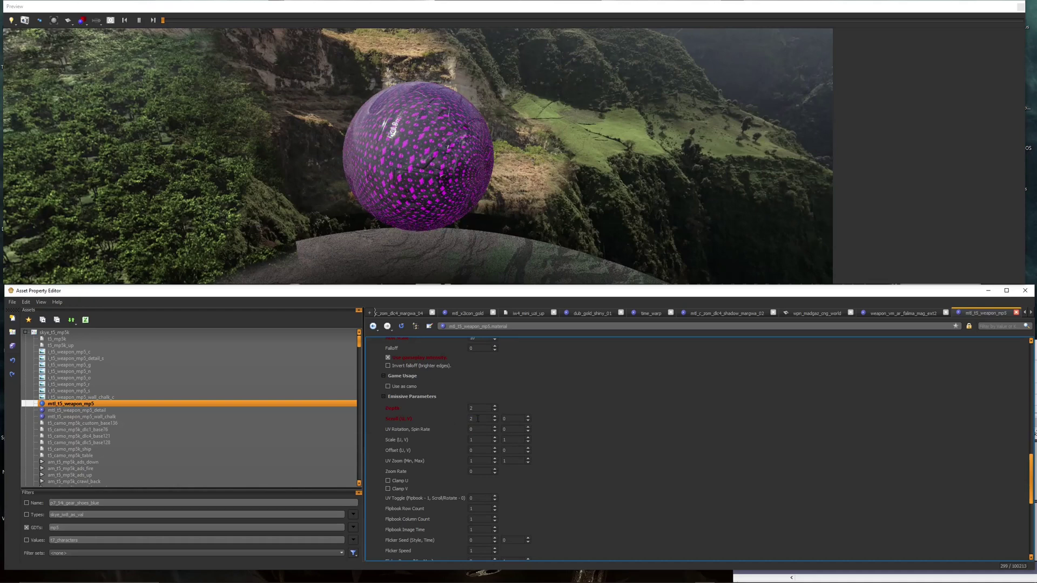
drag(478, 419, 456, 421)
text(0)
Set the emissive Depth to 0.1.
double_click(479, 409)
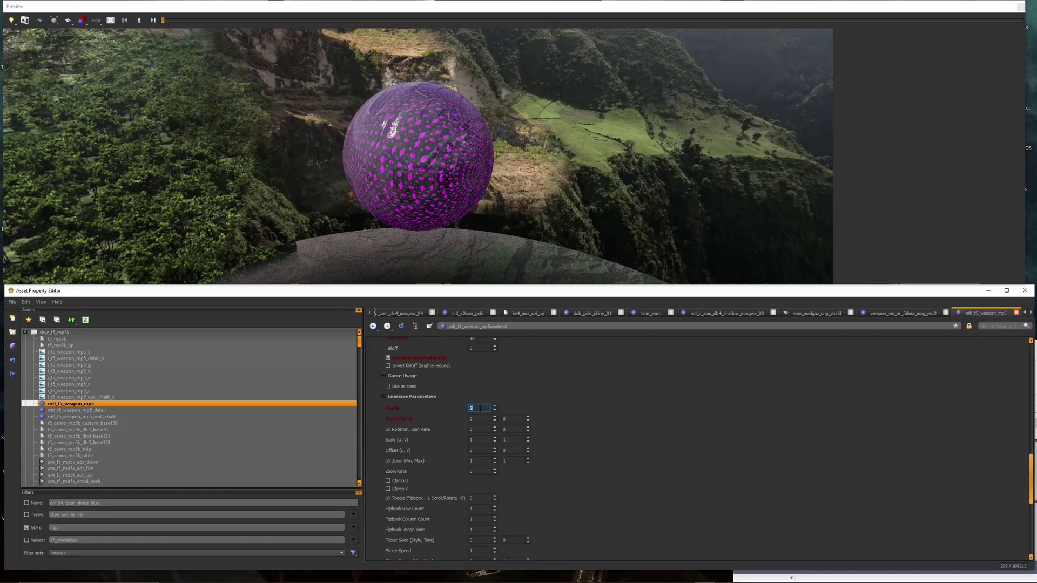
text(0.1)
key(Return)
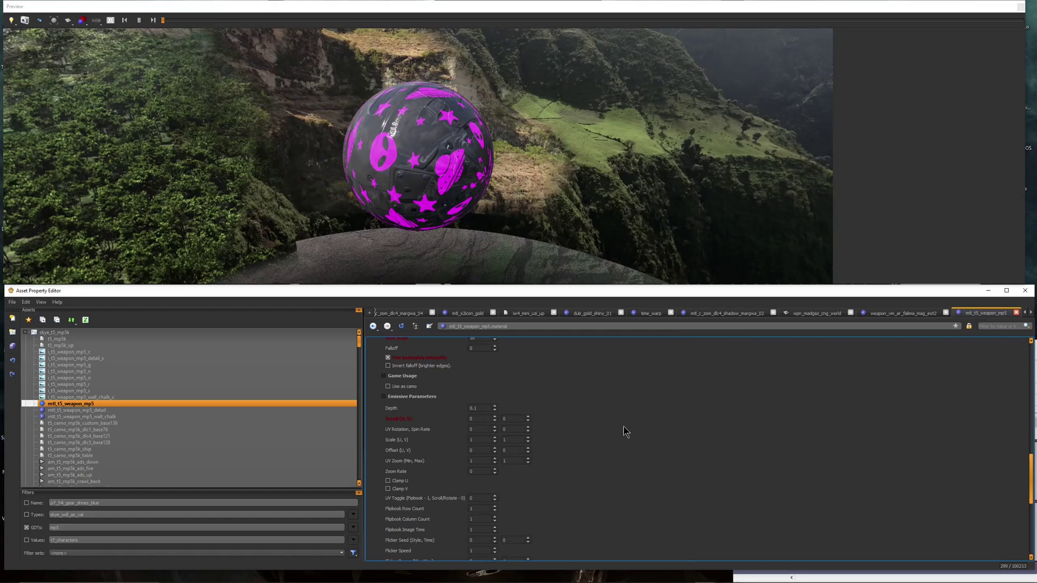
Set both emissive Scroll values, U and V, to 0.1.
click(482, 419)
text(.)
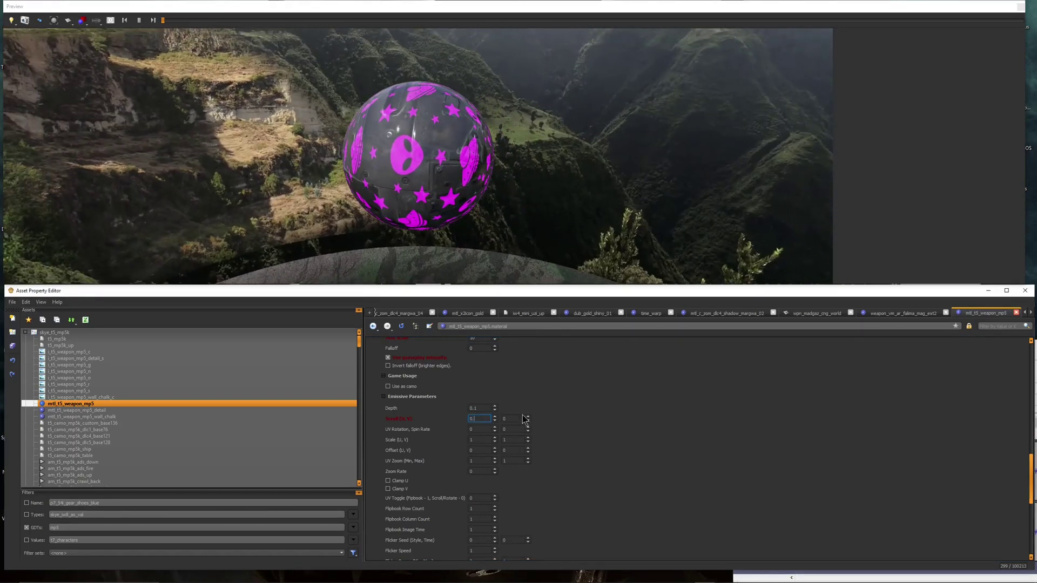
text(1)
key(Return)
click(520, 418)
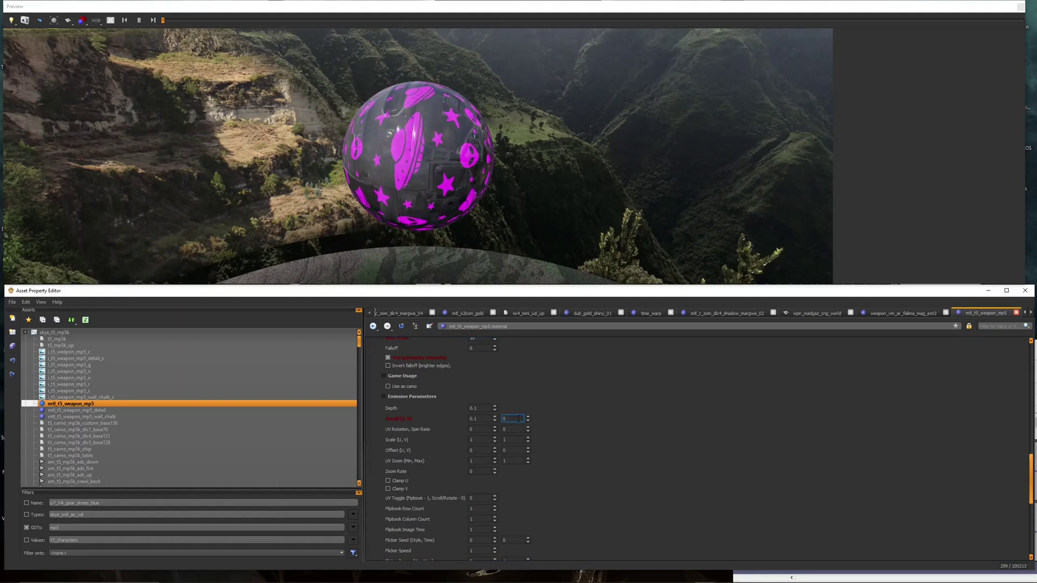
text(.1)
key(Return)
Find the vm_t5_mp5k model among the MP5 assets and open it to preview the emissive material on the weapon.
scroll(166, 439, down, 10)
click(167, 436)
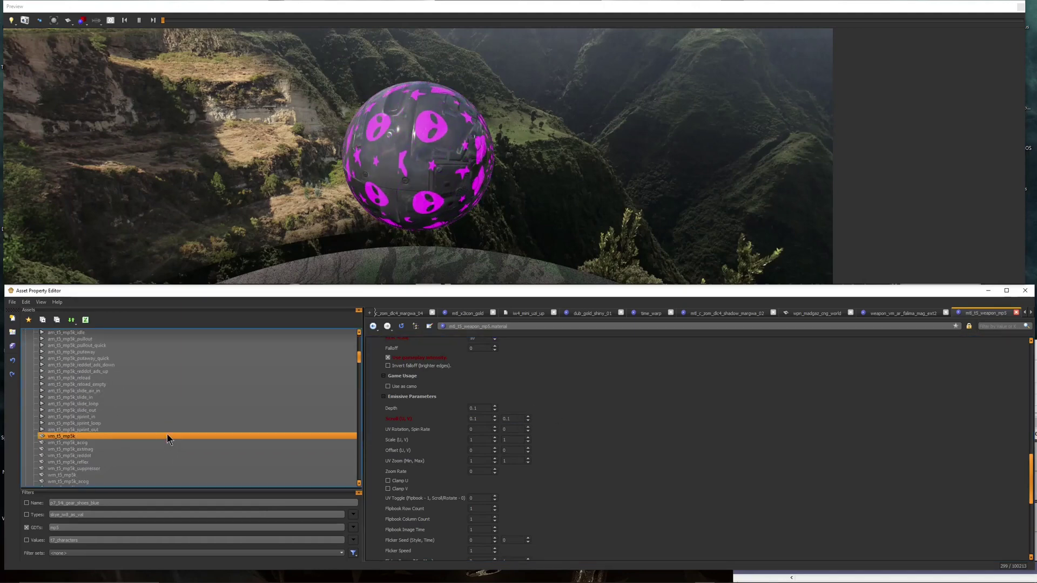
scroll(145, 410, down, 3)
scroll(116, 396, up, 1)
scroll(105, 394, down, 2)
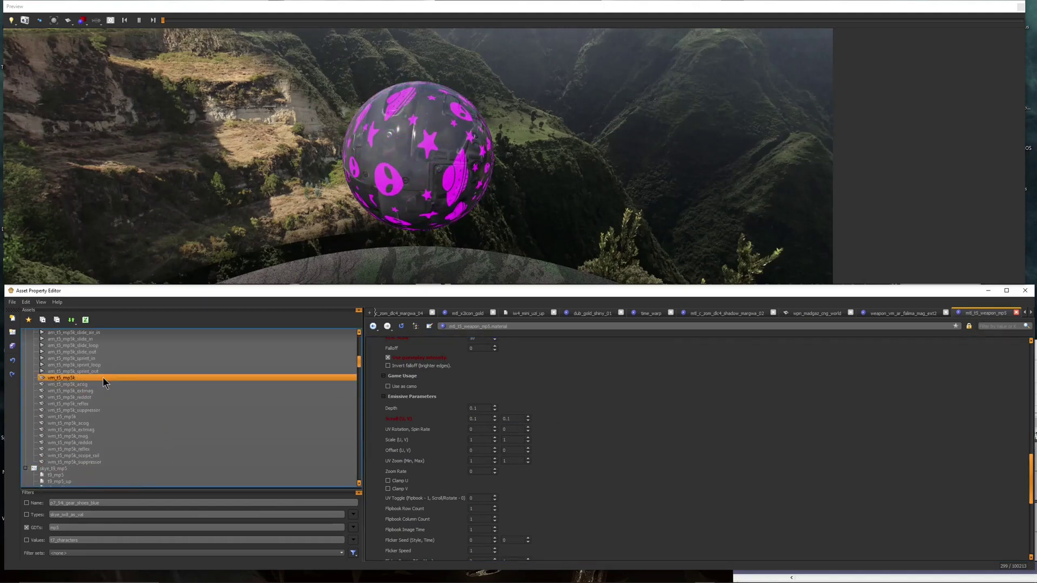
double_click(103, 377)
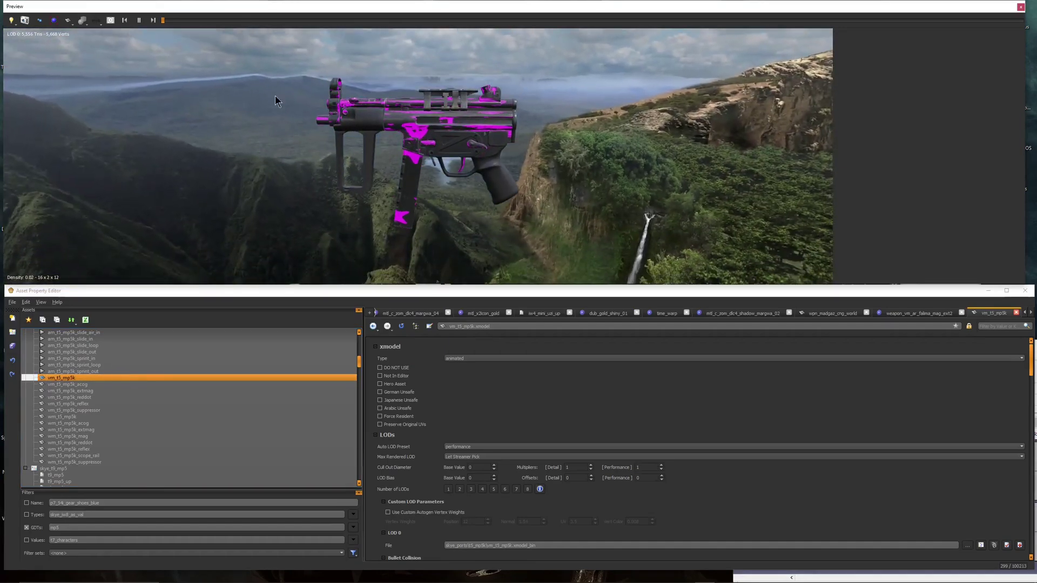
Switch the preview to a dark sky environment and inspect the glowing weapon from several angles.
click(11, 21)
click(34, 71)
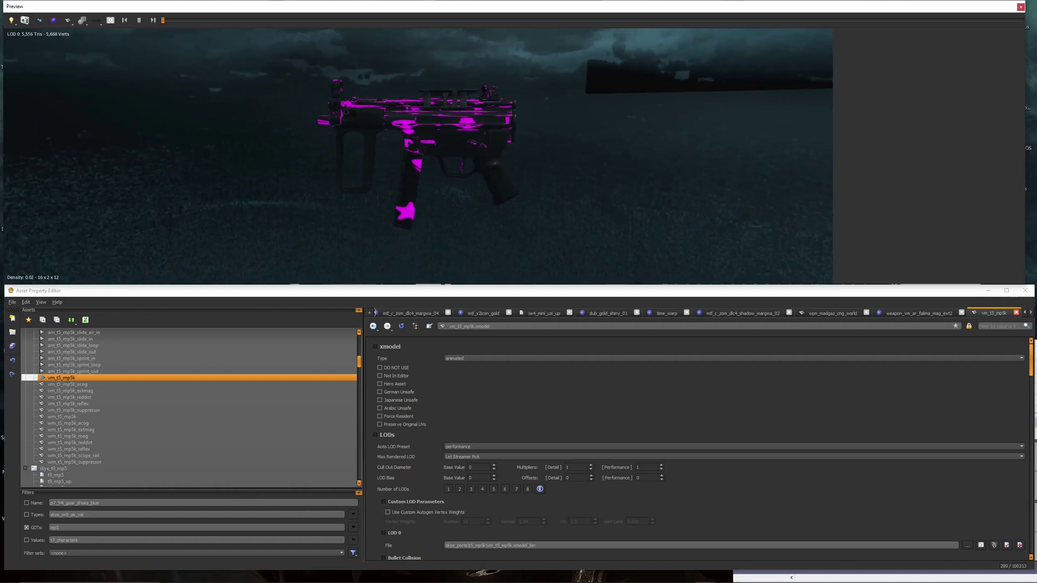
drag(346, 156, 550, 189)
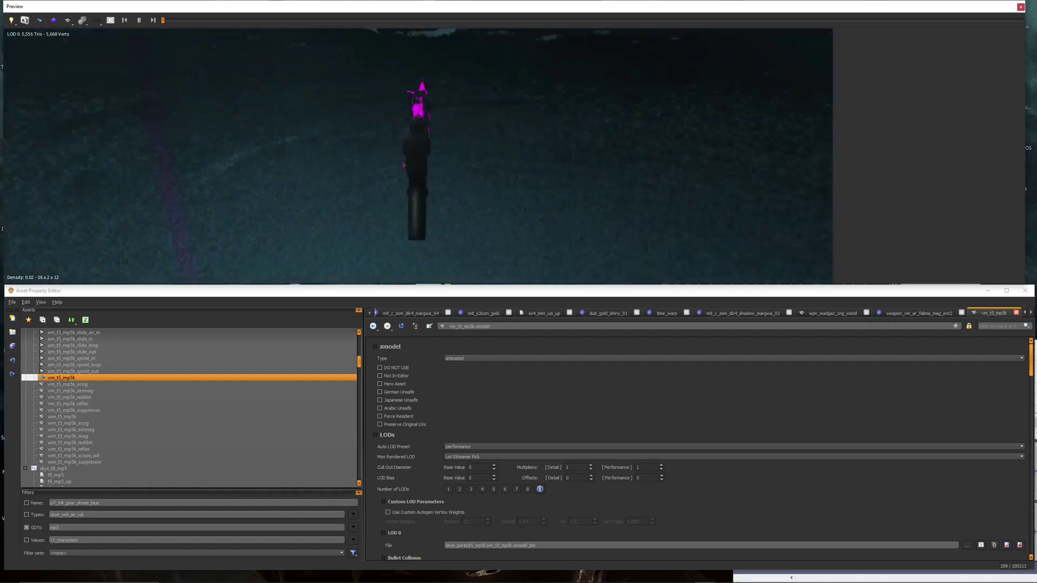
Reopen the mtl_t5_weapon_mp5 material and set its emissive Scale U and V to 2.
scroll(200, 417, up, 6)
click(185, 397)
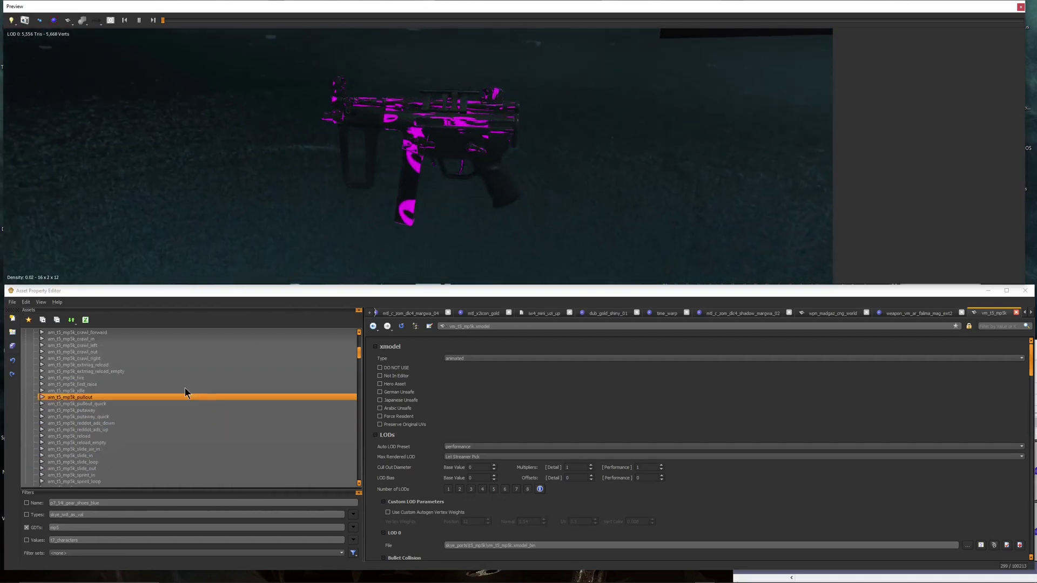
scroll(185, 387, up, 7)
click(146, 384)
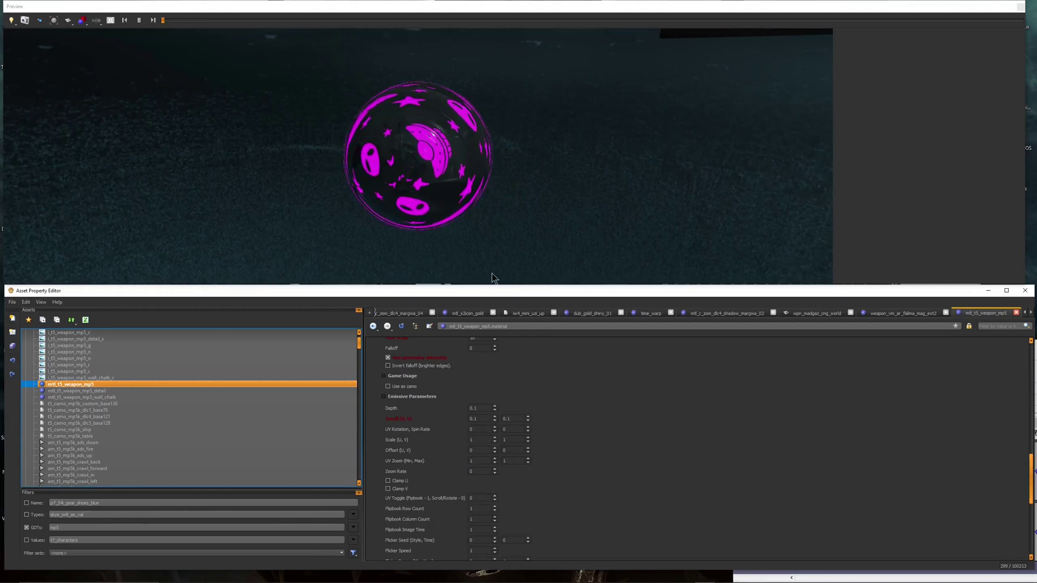
scroll(540, 452, down, 1)
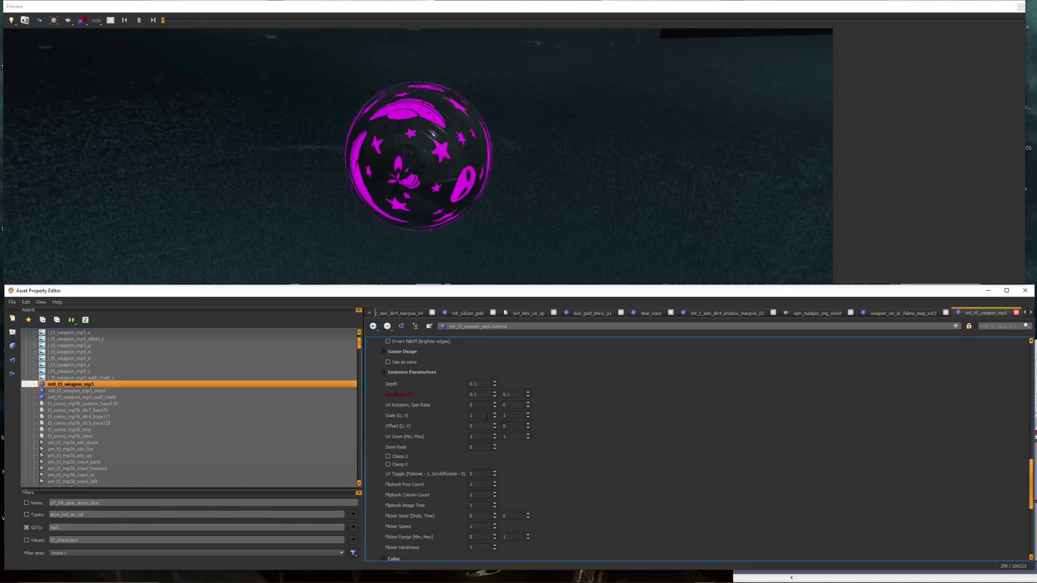
drag(487, 416, 449, 428)
text(2)
click(556, 452)
drag(518, 416, 508, 426)
text(2)
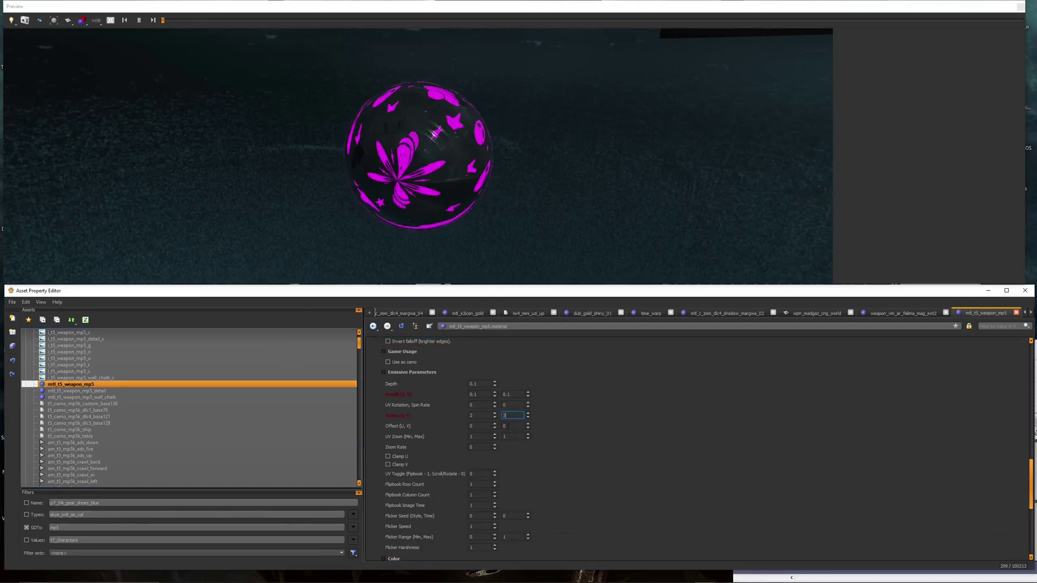
key(Return)
Open the vm_t5_mp5k model and inspect the rescaled emissive pattern around the weapon.
scroll(246, 461, down, 7)
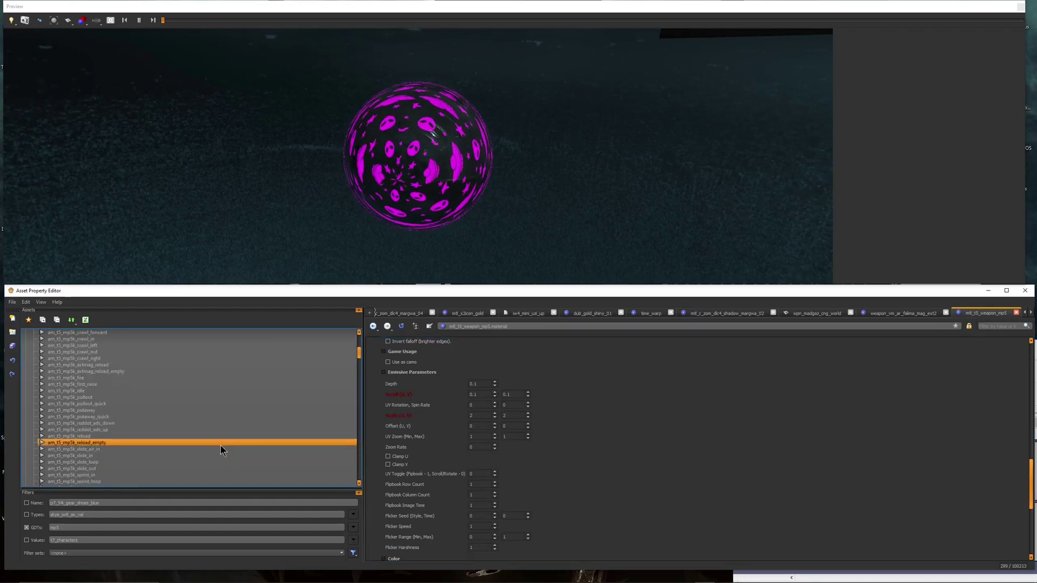
scroll(200, 434, down, 7)
click(156, 358)
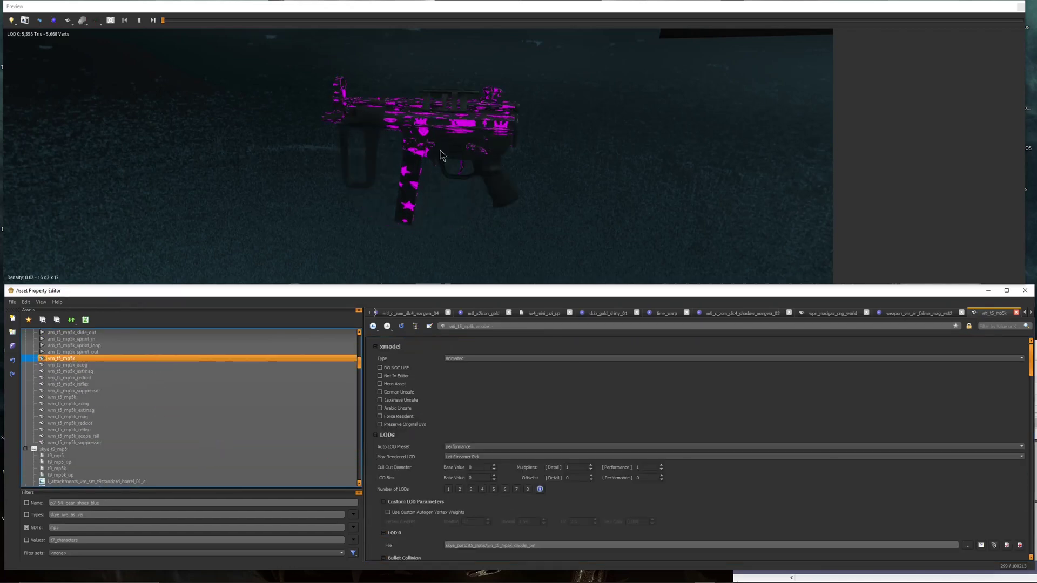
drag(442, 156, 664, 175)
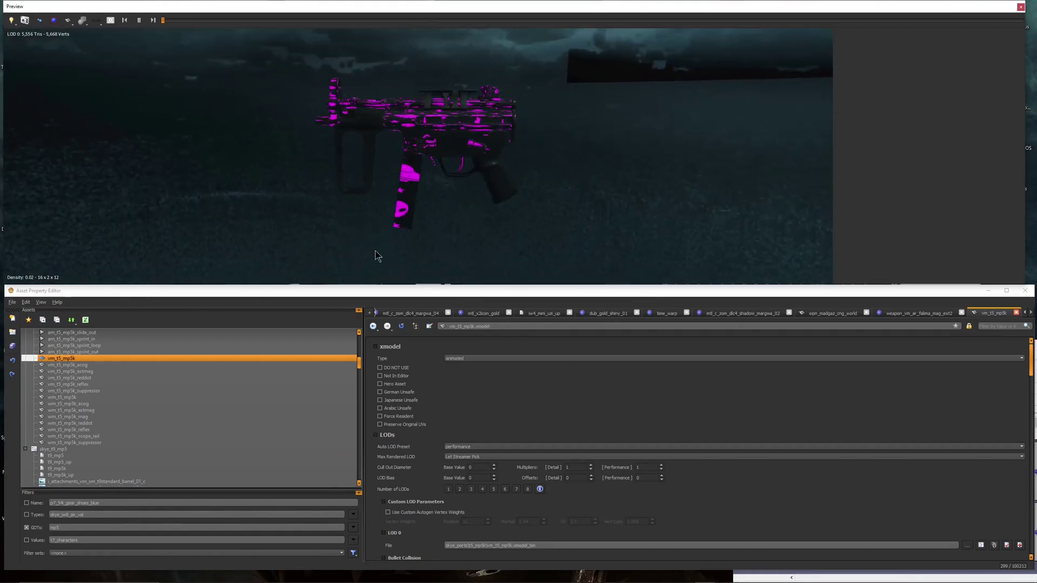
Set the emissive Depth of mtl_t5_weapon_mp5 to 0 and check the pattern on the vm_t5_mp5k model.
scroll(198, 386, up, 13)
click(147, 365)
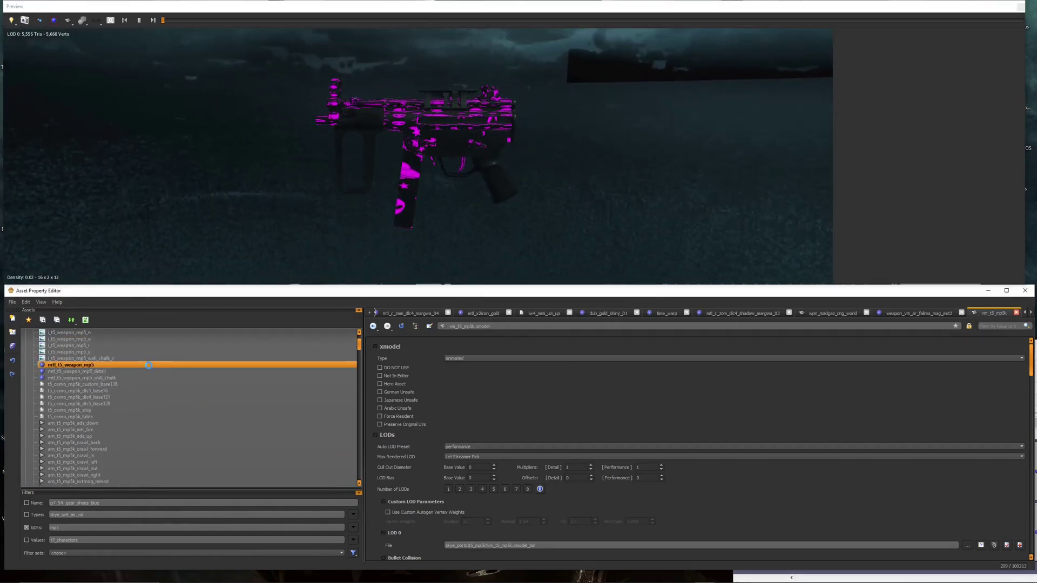
scroll(504, 438, up, 1)
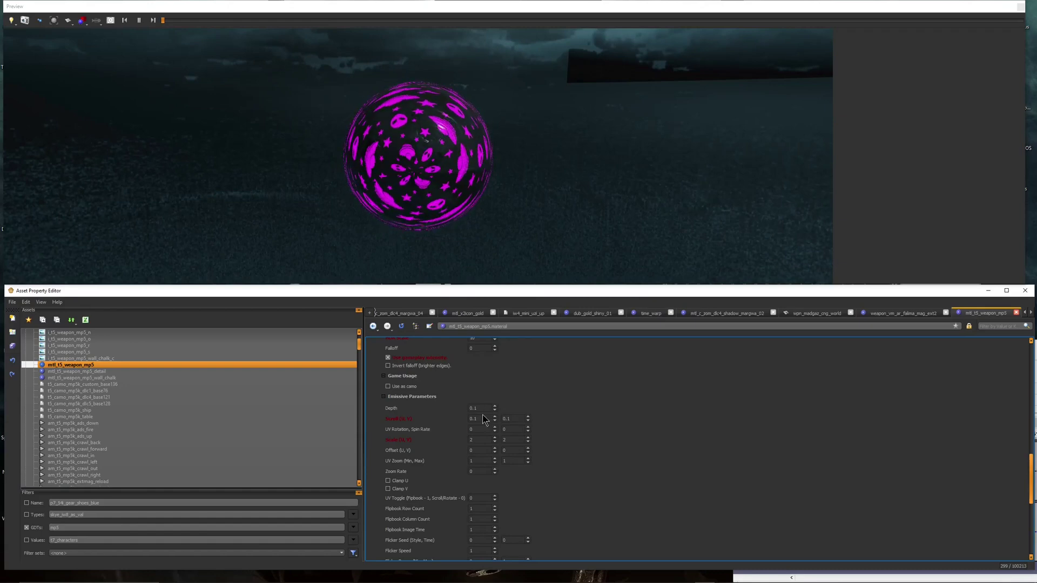
double_click(480, 408)
text(0)
click(601, 410)
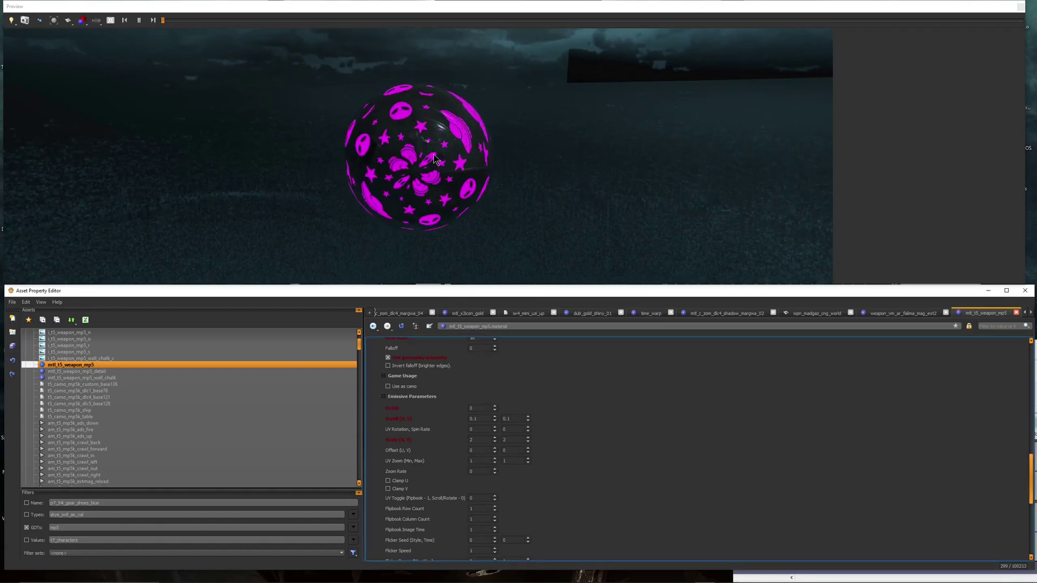
scroll(273, 418, down, 12)
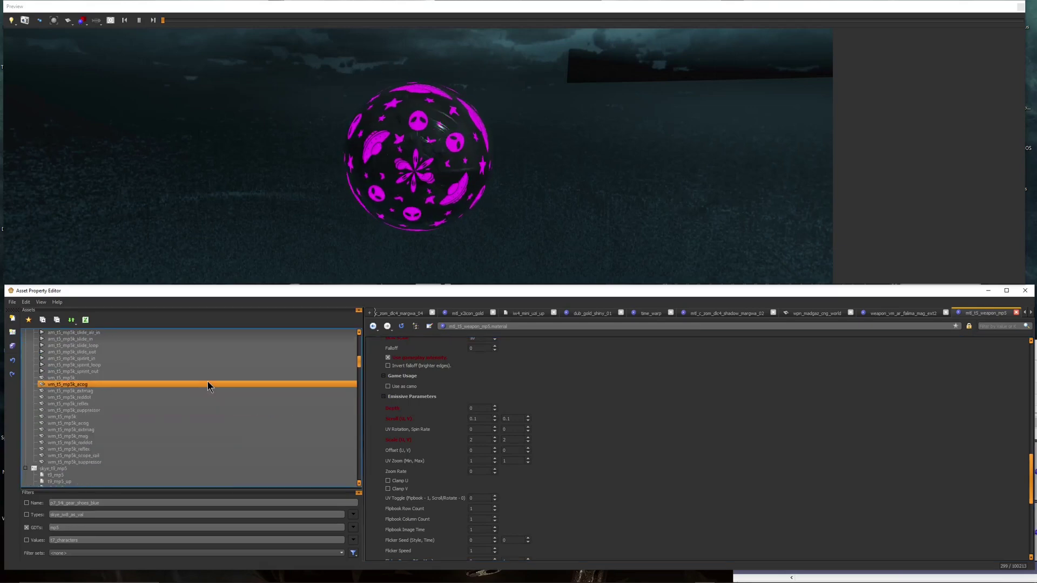
click(214, 377)
drag(421, 147, 433, 137)
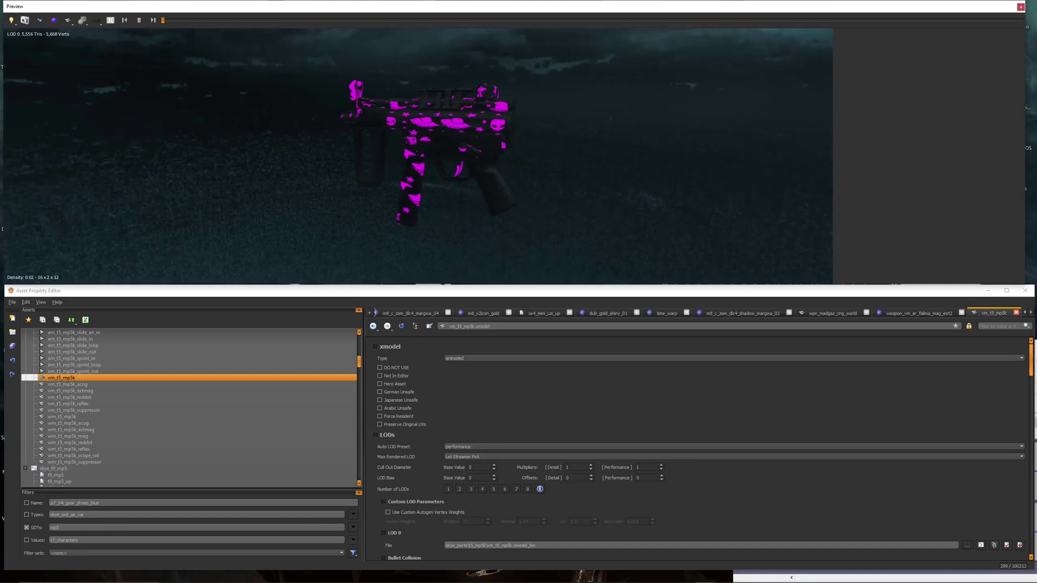
Set the emissive Scroll U and V of mtl_t5_weapon_mp5 to 0 and check the static pattern on the vm_t5_mp5k model.
scroll(151, 415, up, 13)
click(146, 366)
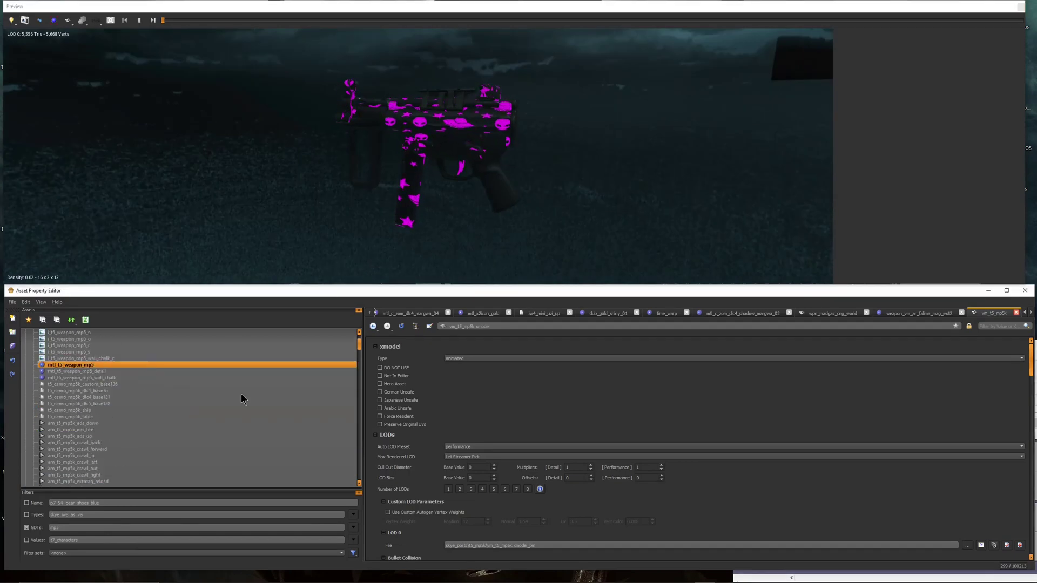
drag(487, 418, 560, 435)
text(00)
click(561, 440)
scroll(493, 486, down, 1)
scroll(169, 448, down, 8)
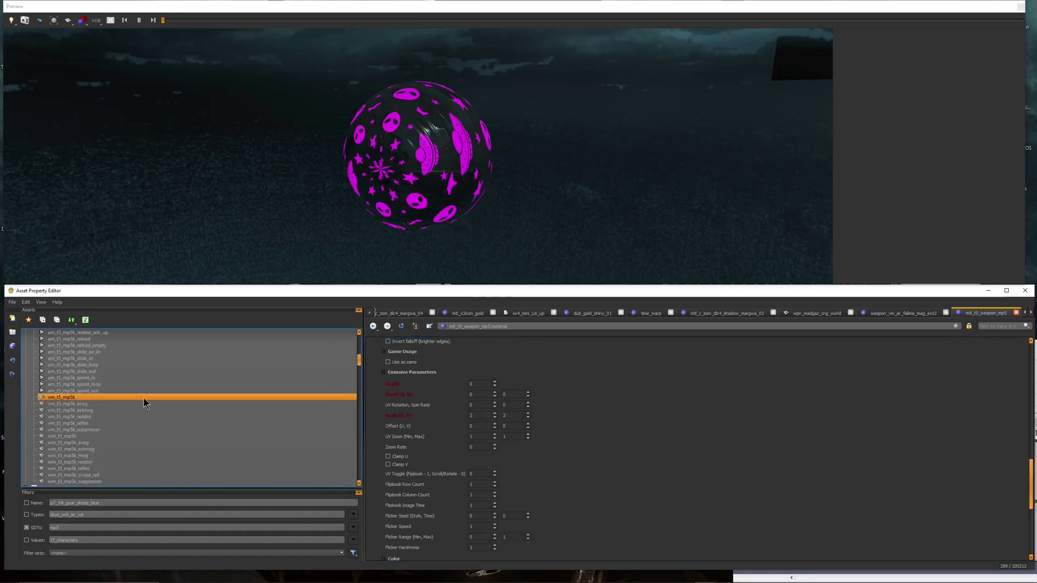
click(144, 397)
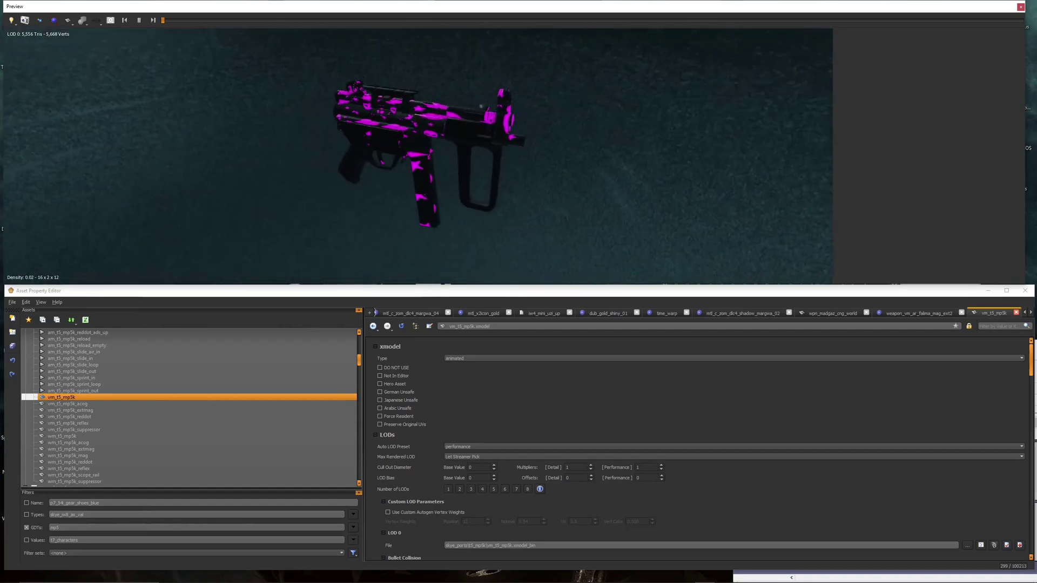
Reopen the mtl_t5_weapon_mp5 material and set its Flicker Harshness to 10.
scroll(198, 383, up, 10)
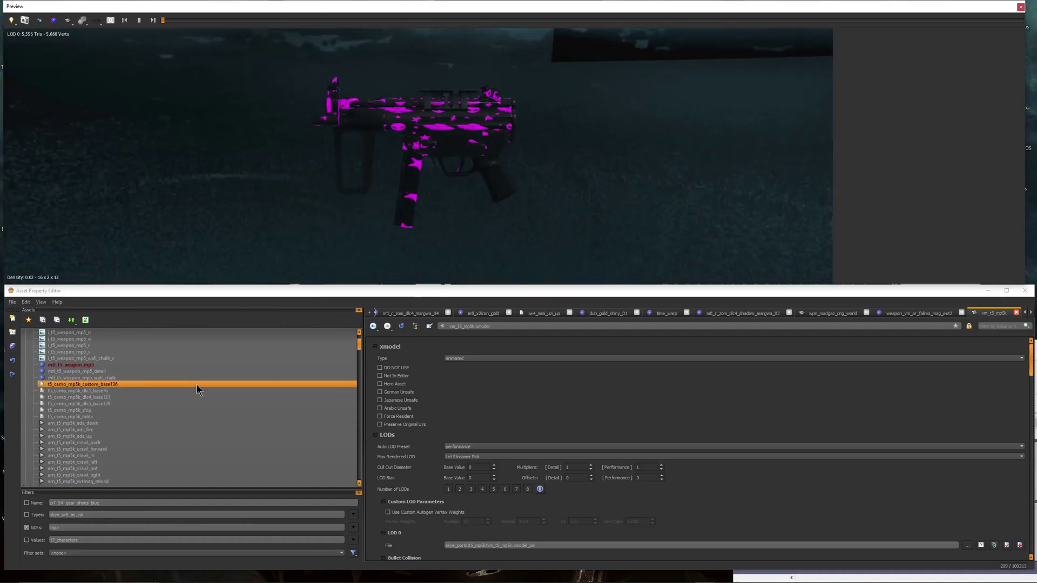
click(189, 364)
scroll(504, 469, down, 10)
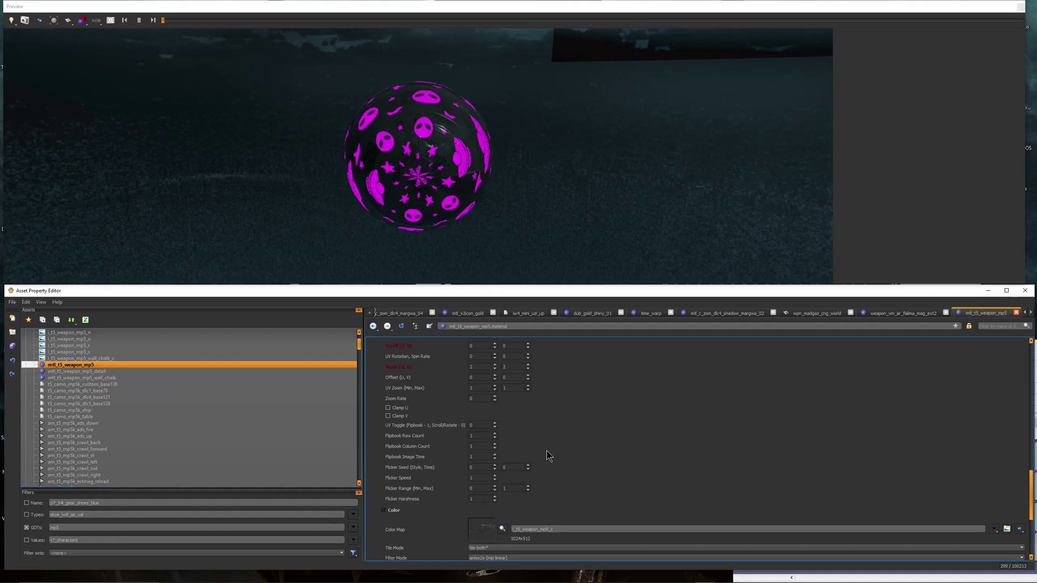
double_click(479, 499)
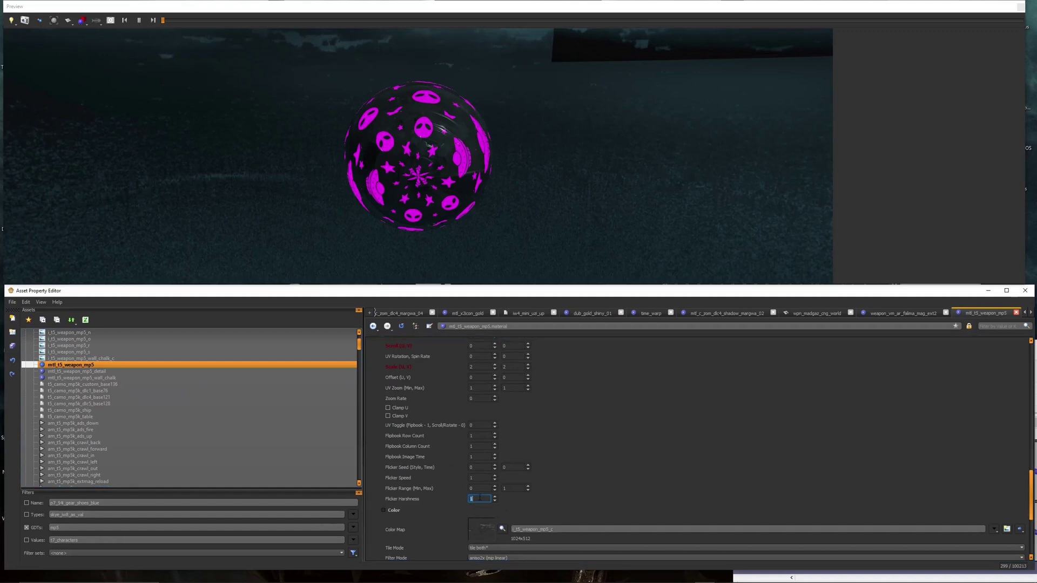
click(594, 481)
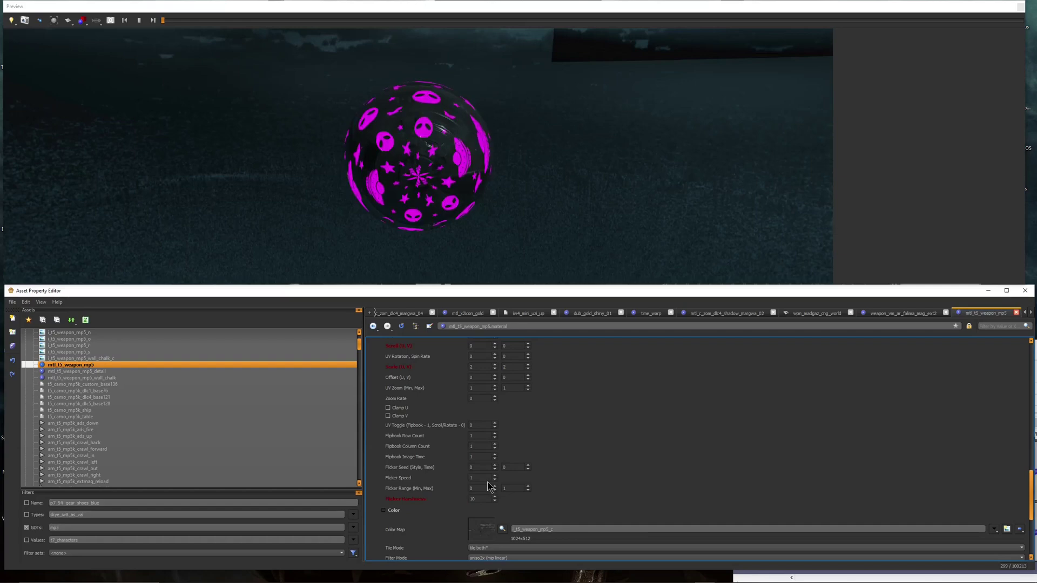
Set the Flicker Speed of mtl_t5_weapon_mp5 to 0.19 and check the flicker on the preview sphere.
double_click(477, 479)
text(0)
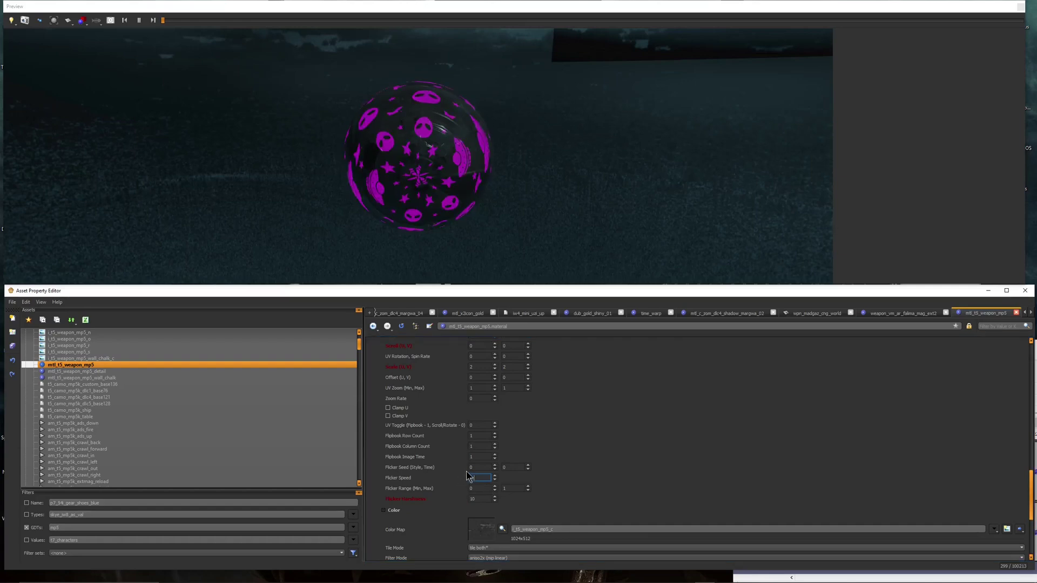
text(.19)
click(594, 477)
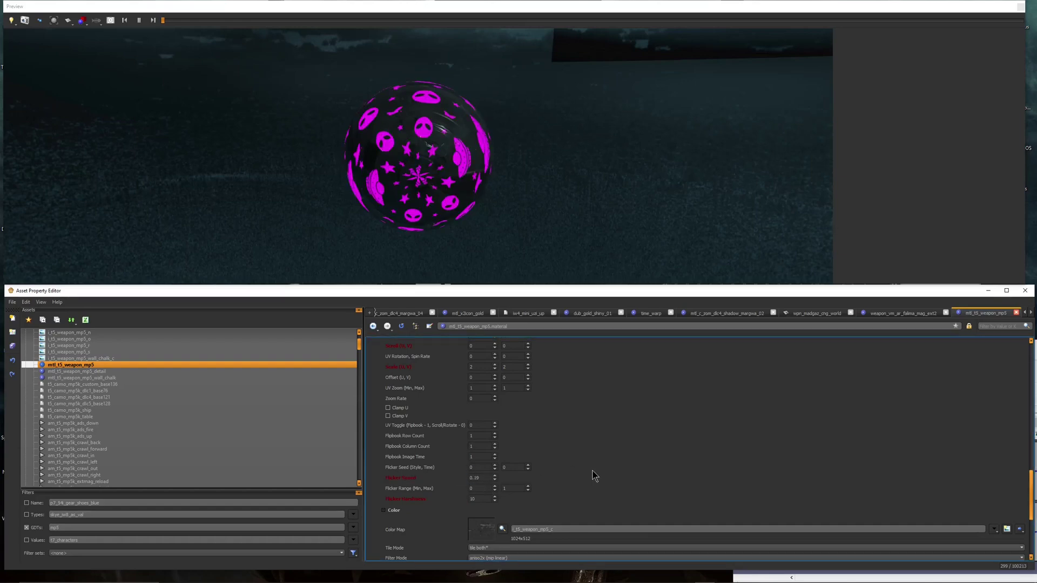
drag(448, 178, 448, 227)
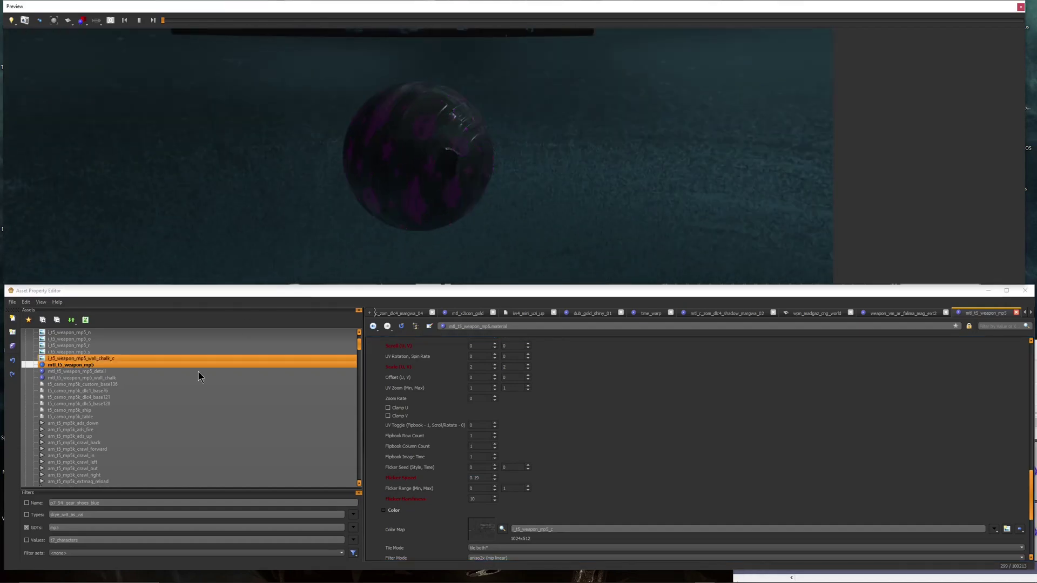
Open the vm_t5_mp5k model and inspect the flickering emissive pattern around the weapon.
scroll(164, 420, down, 10)
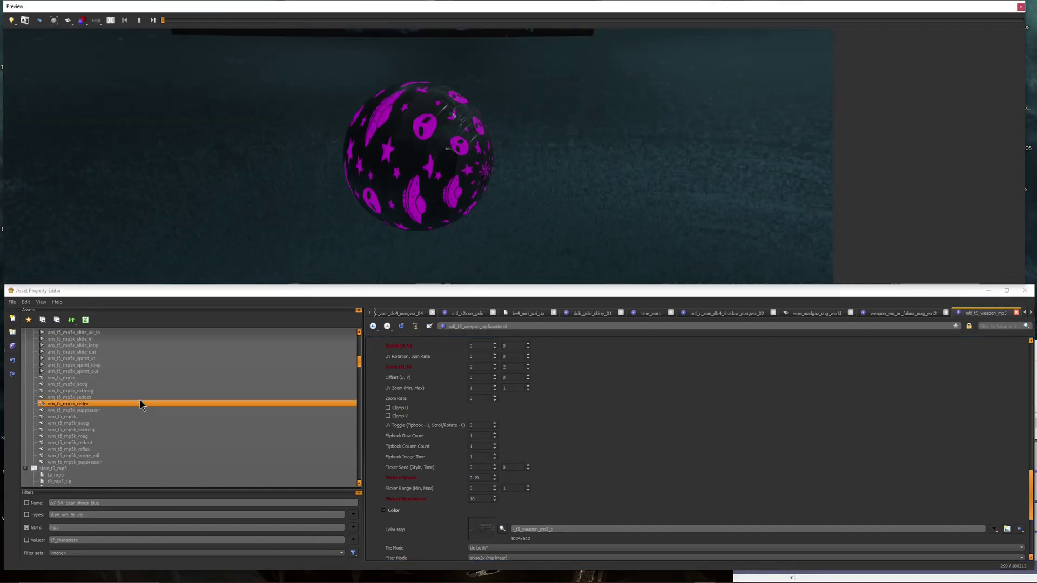
click(141, 377)
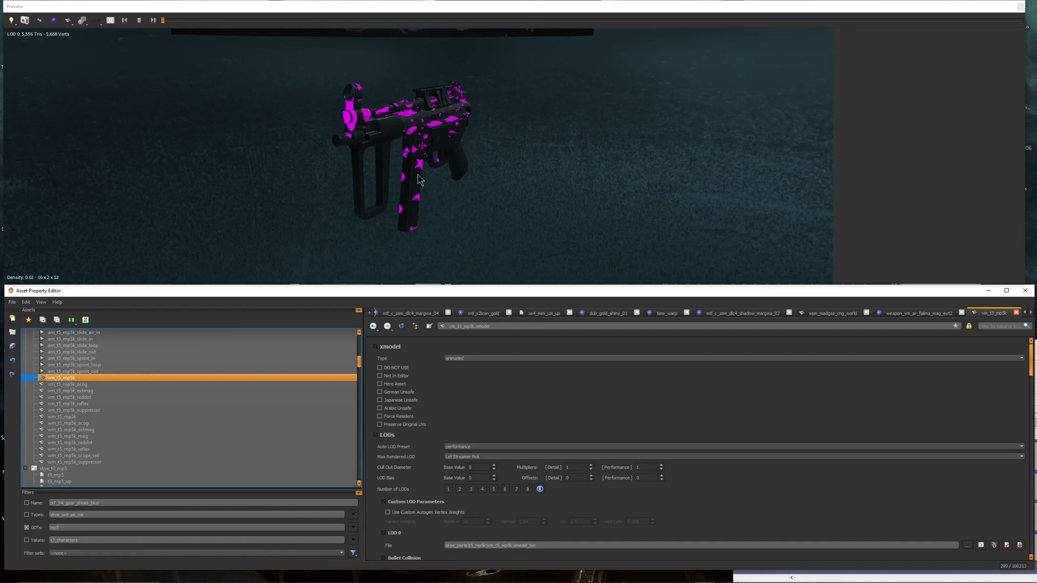
drag(418, 175, 335, 173)
scroll(361, 151, down, 3)
scroll(360, 151, up, 3)
Reopen mtl_t5_weapon_mp5, override its Color Map with $blacktransparent_color and inspect the preview sphere.
scroll(173, 412, up, 13)
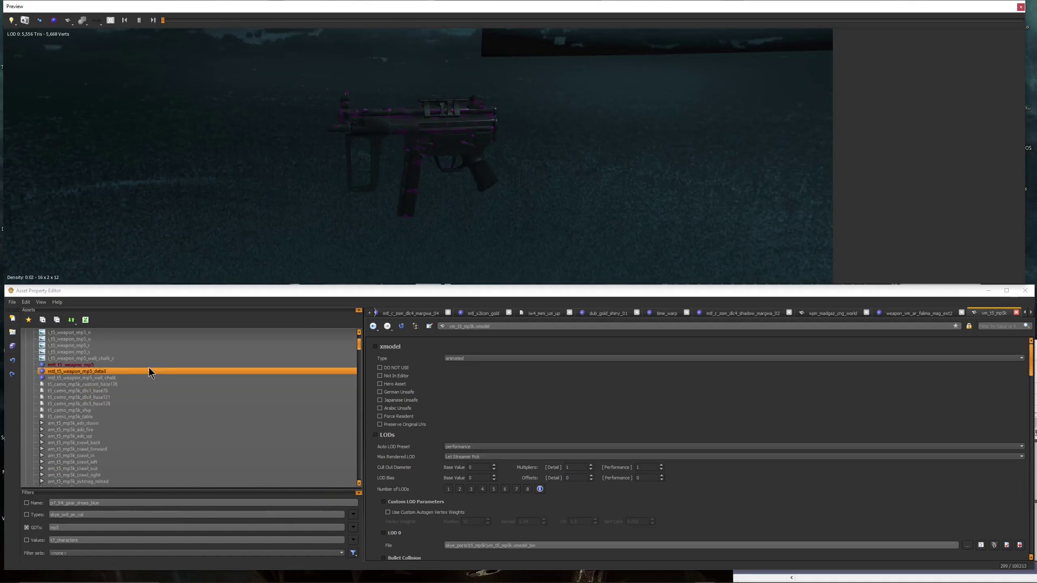
click(142, 365)
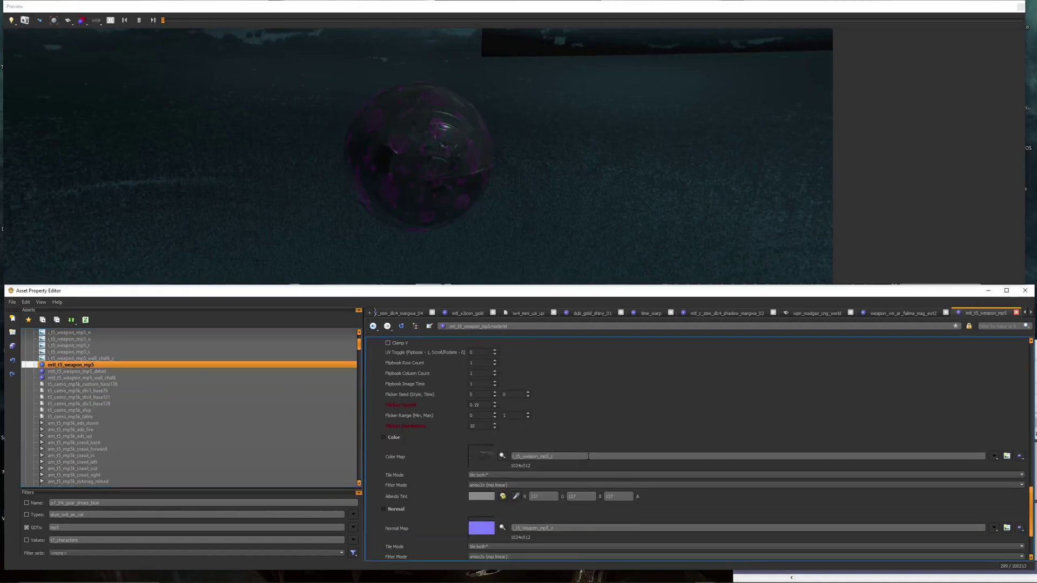
click(423, 146)
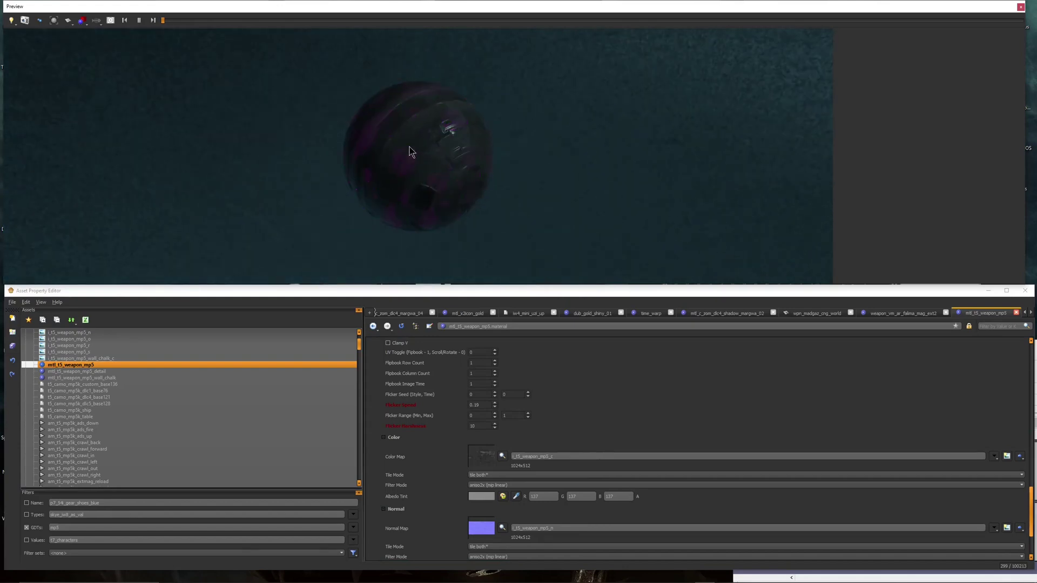
click(994, 456)
click(1002, 473)
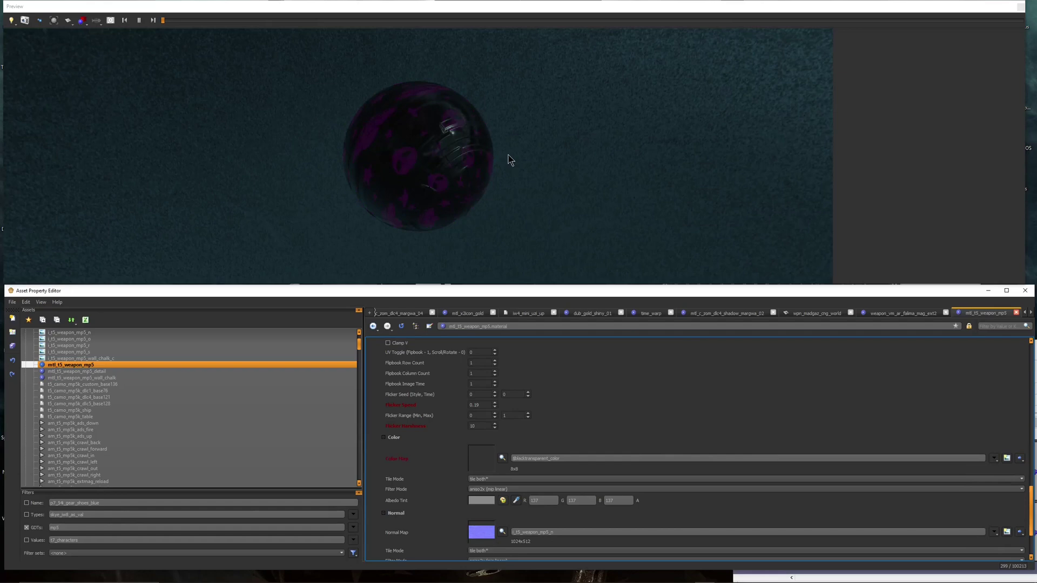
click(463, 163)
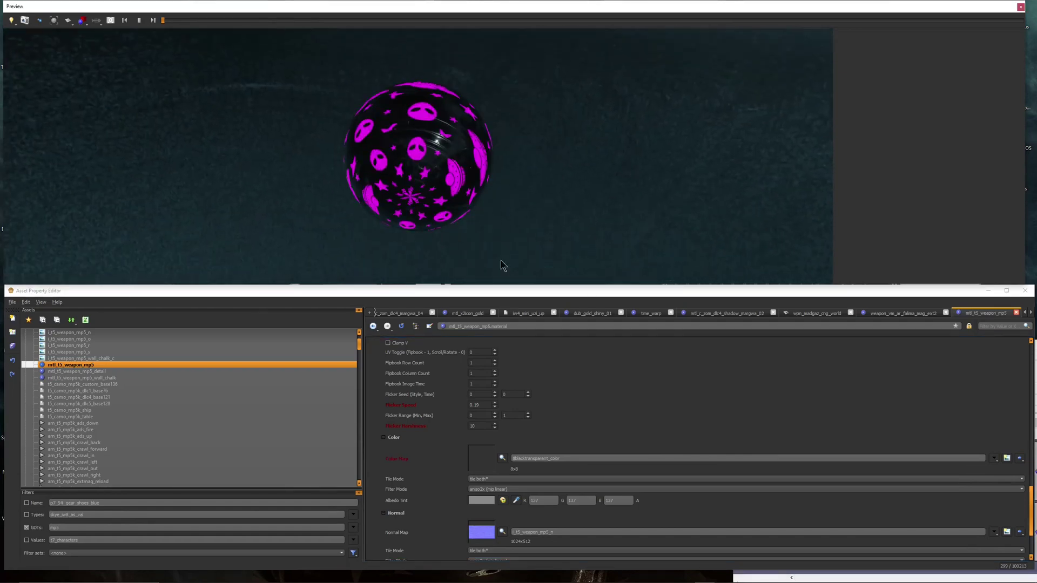
Override the Normal Map of mtl_t5_weapon_mp5 with a flat default image and inspect the preview sphere.
scroll(627, 384, down, 3)
click(994, 459)
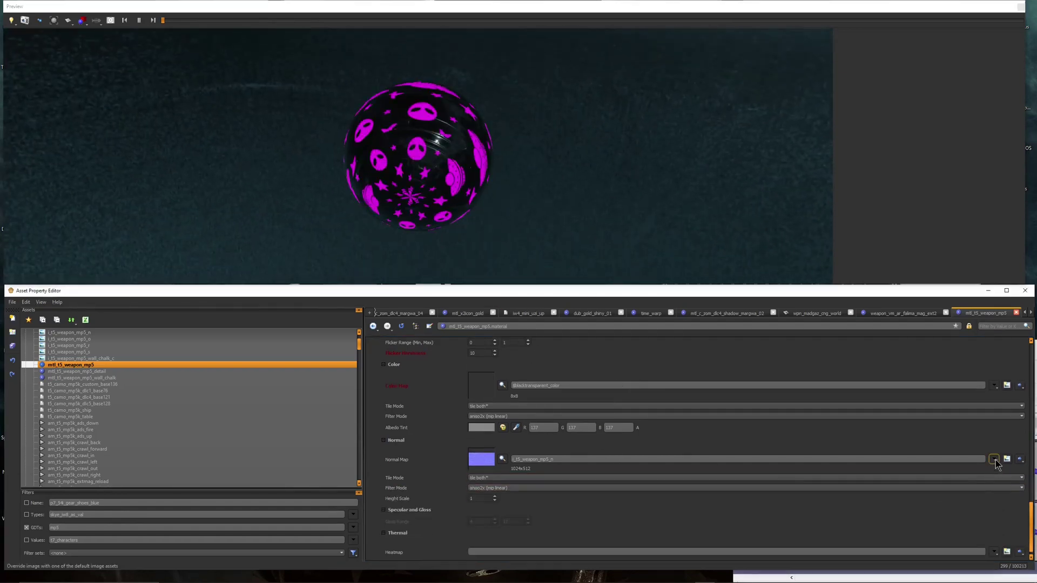
click(1003, 469)
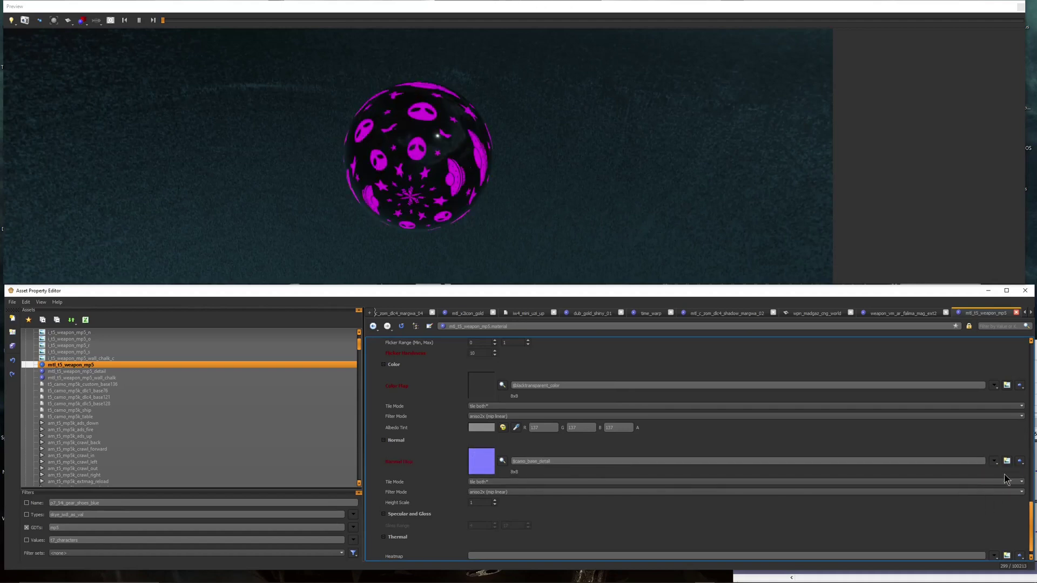
click(416, 167)
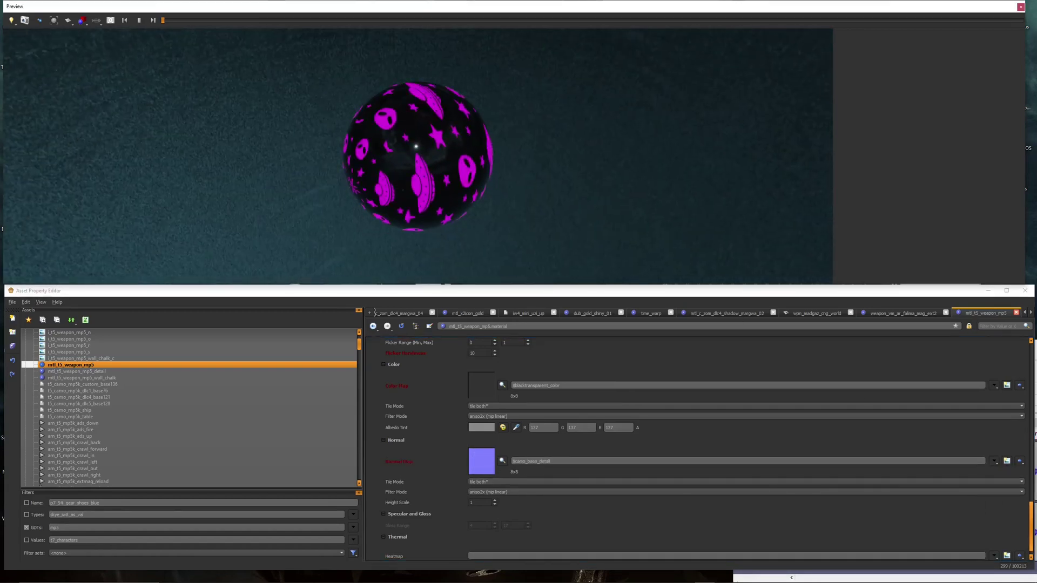
mouse_move(416, 167)
mouse_down()
mouse_move(519, 151)
mouse_move(416, 177)
mouse_up()
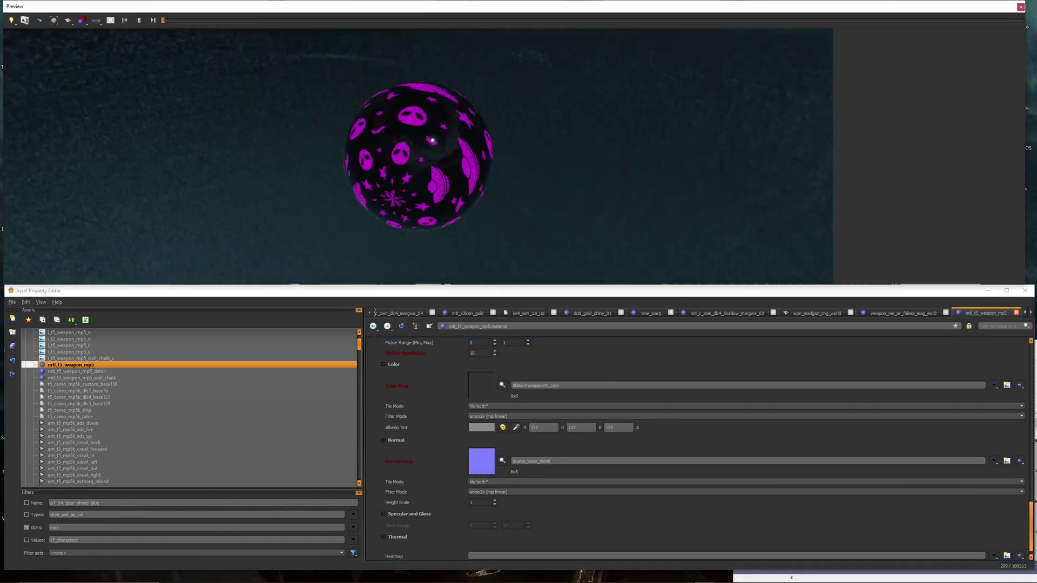
Undo the Normal Map and Color Map overrides, and reapply only $blacktransparent_color as the Color Map.
key(ctrl+z)
key(ctrl+z)
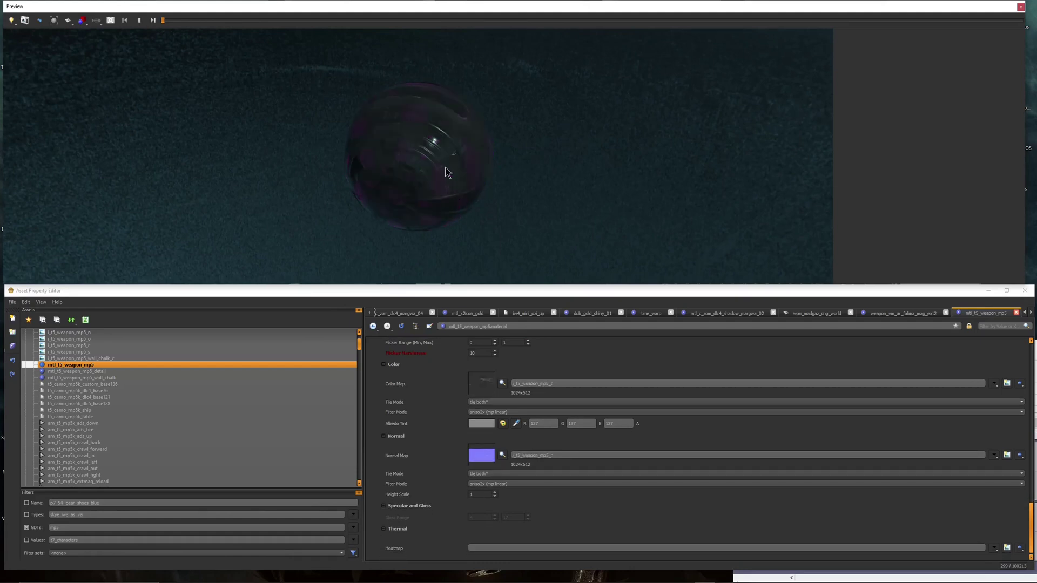
click(994, 384)
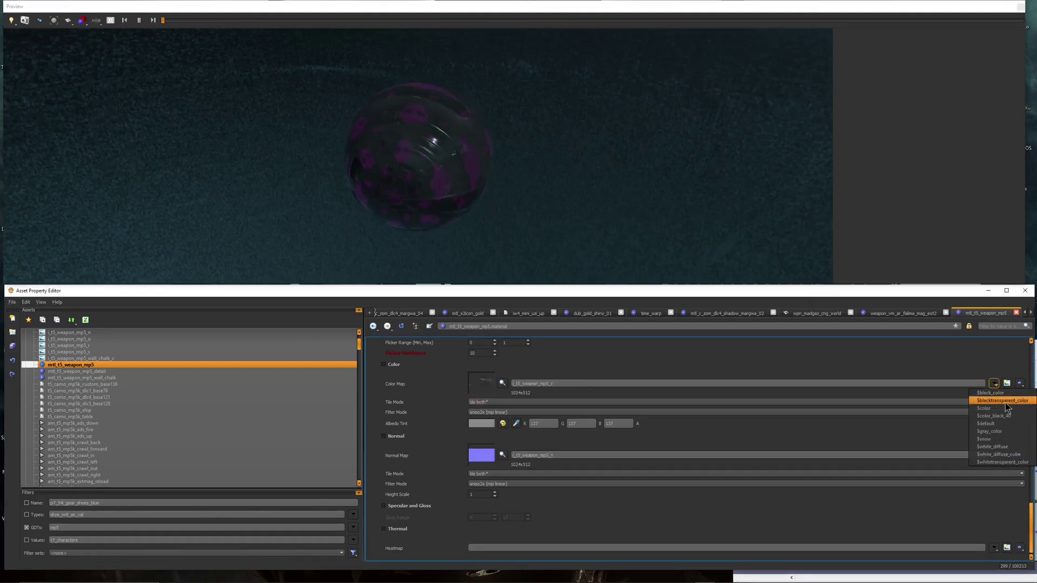
click(1005, 402)
drag(424, 129, 464, 119)
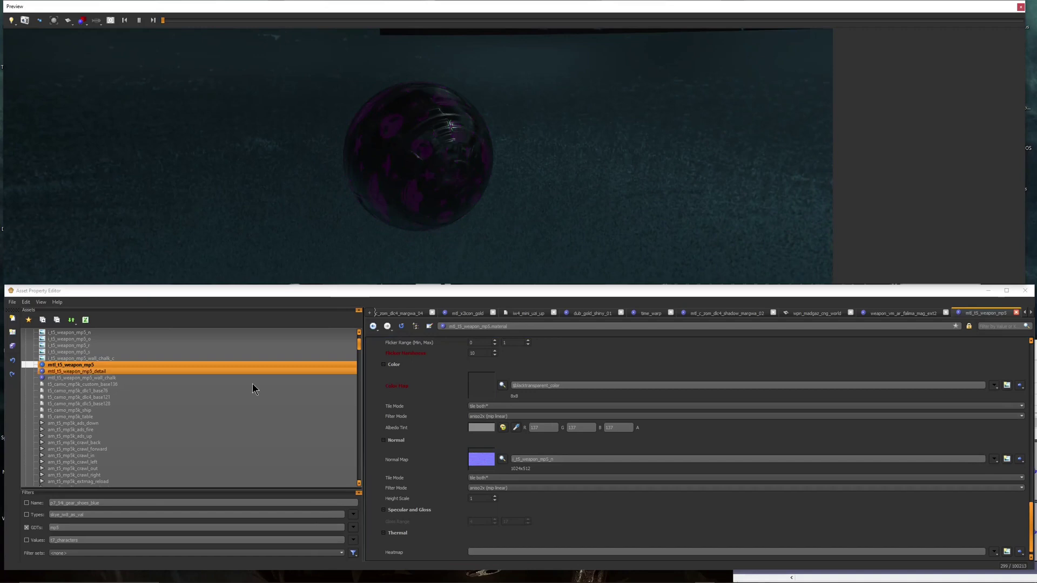
Open the wm_t5_mp5k model and check the emissive pattern over the black base.
scroll(217, 402, down, 13)
click(157, 396)
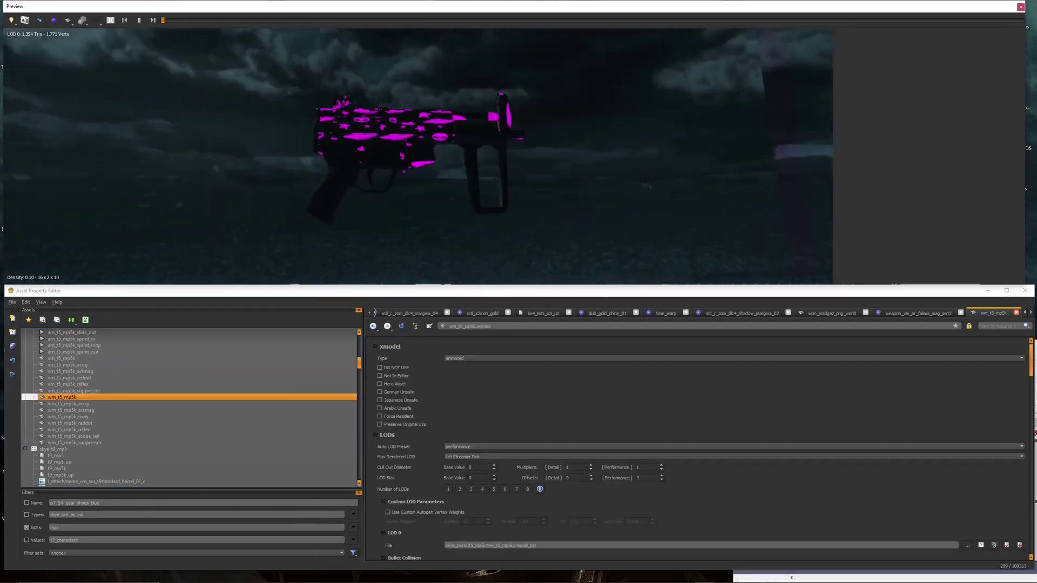
ctrl+click(111, 358)
Reopen mtl_t5_weapon_mp5, enable Clamp V in its emissive parameters and inspect the preview sphere.
scroll(121, 397, up, 12)
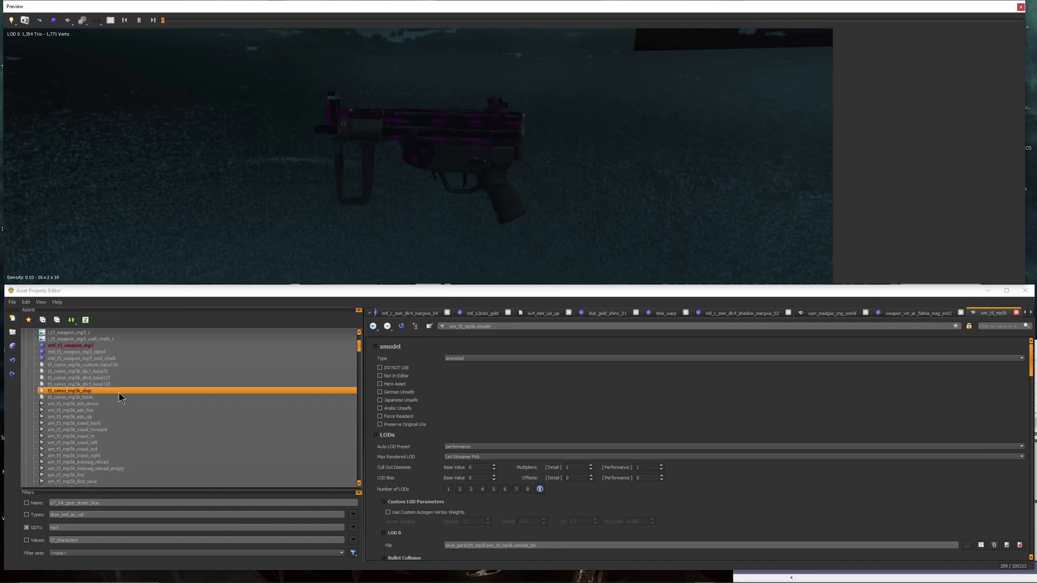
click(120, 347)
scroll(562, 446, up, 1)
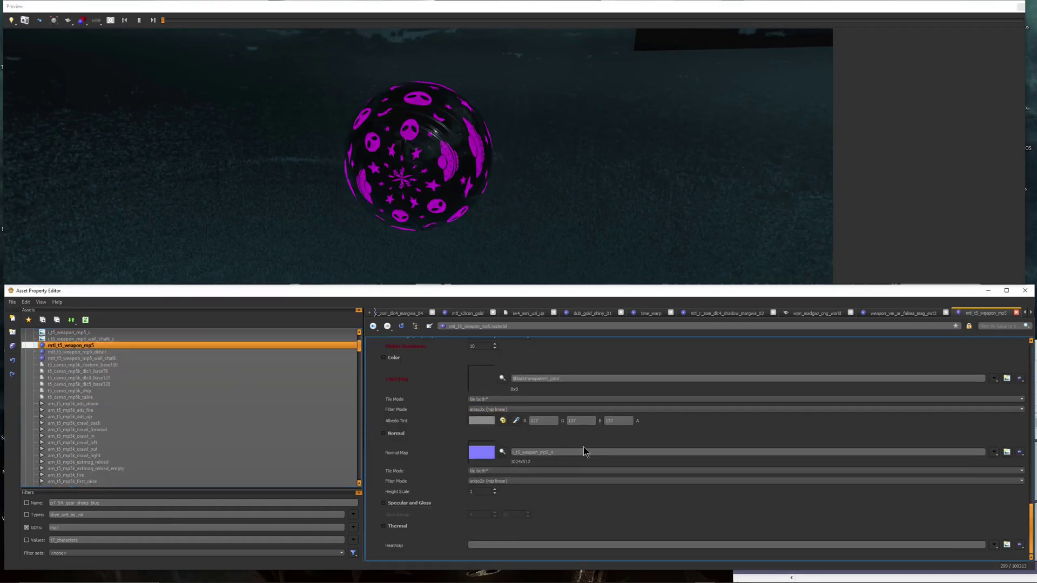
scroll(588, 446, up, 2)
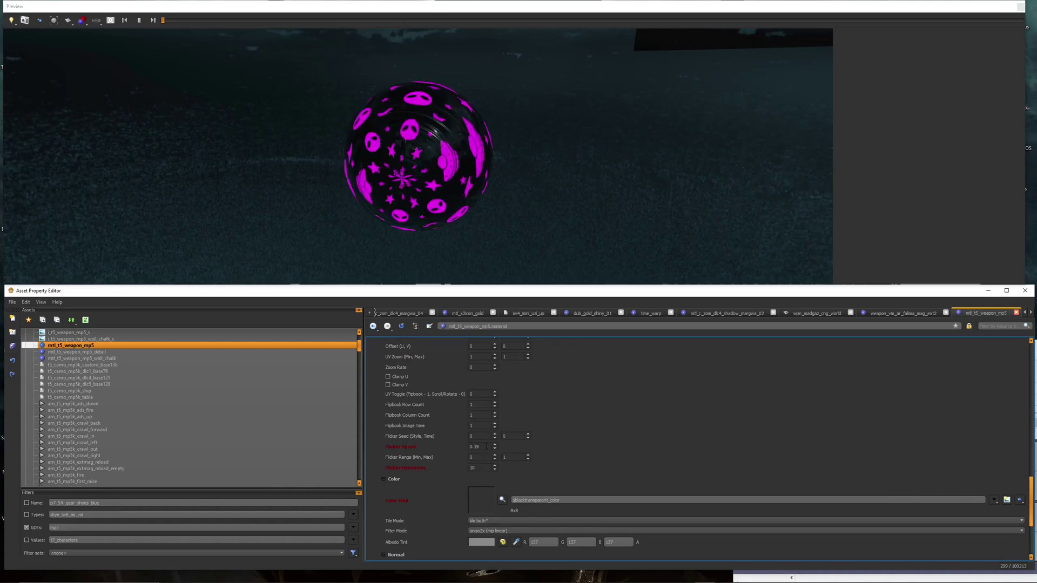
scroll(412, 448, up, 2)
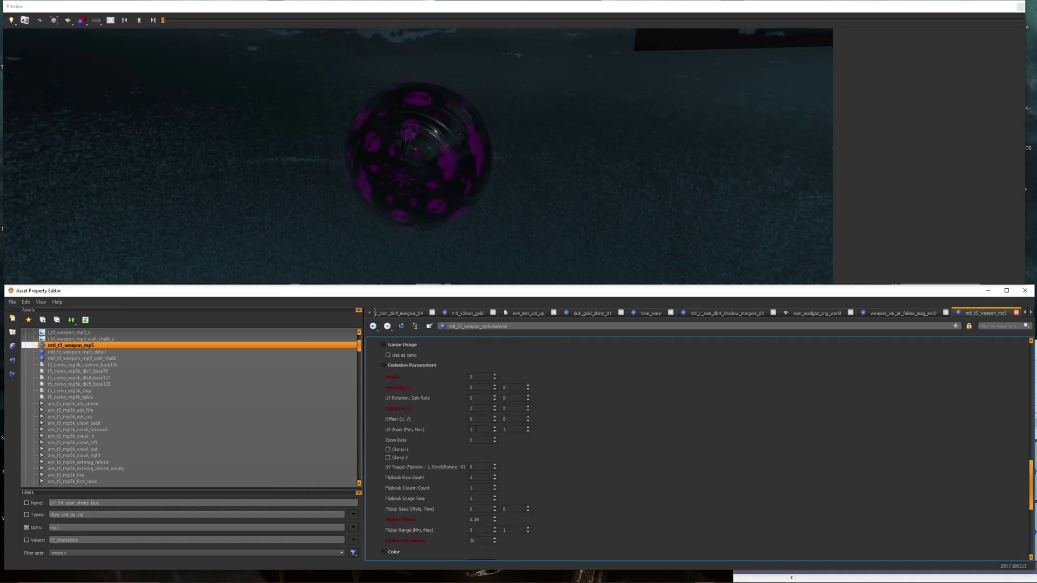
click(396, 457)
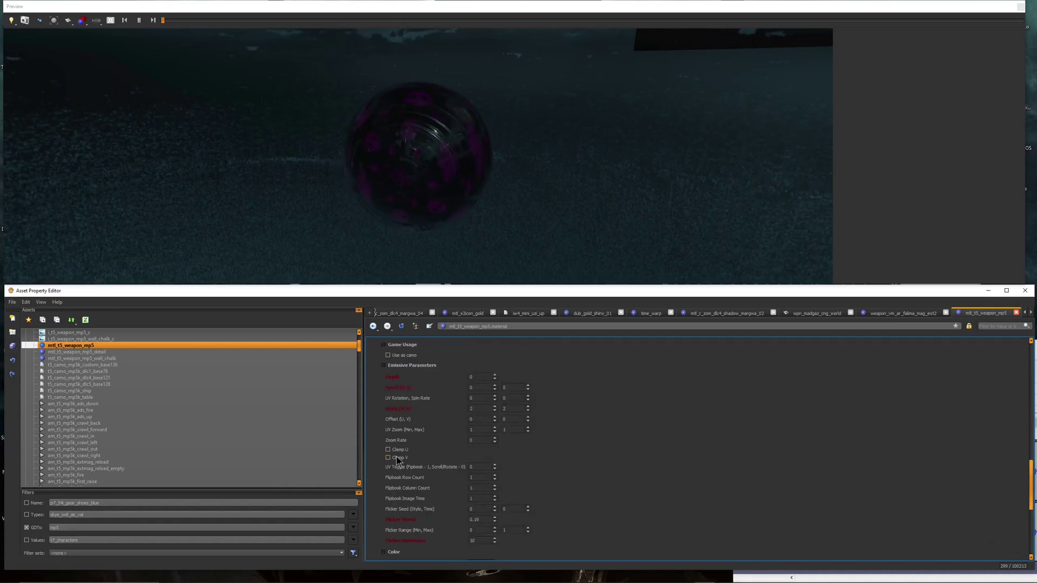
click(421, 190)
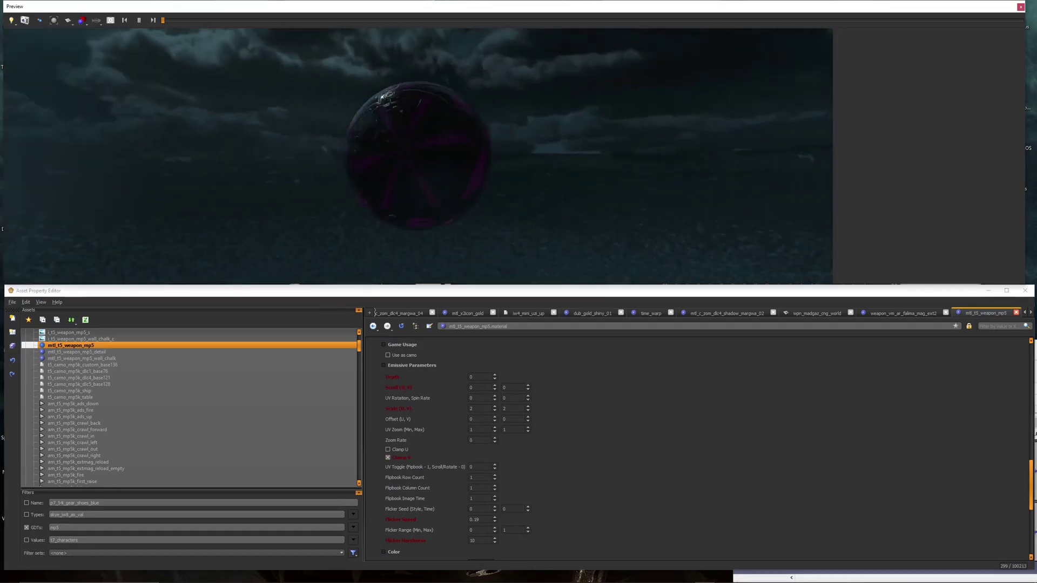
Disable Clamp V, enable Clamp U instead and inspect the pattern on the preview sphere.
click(388, 457)
click(388, 449)
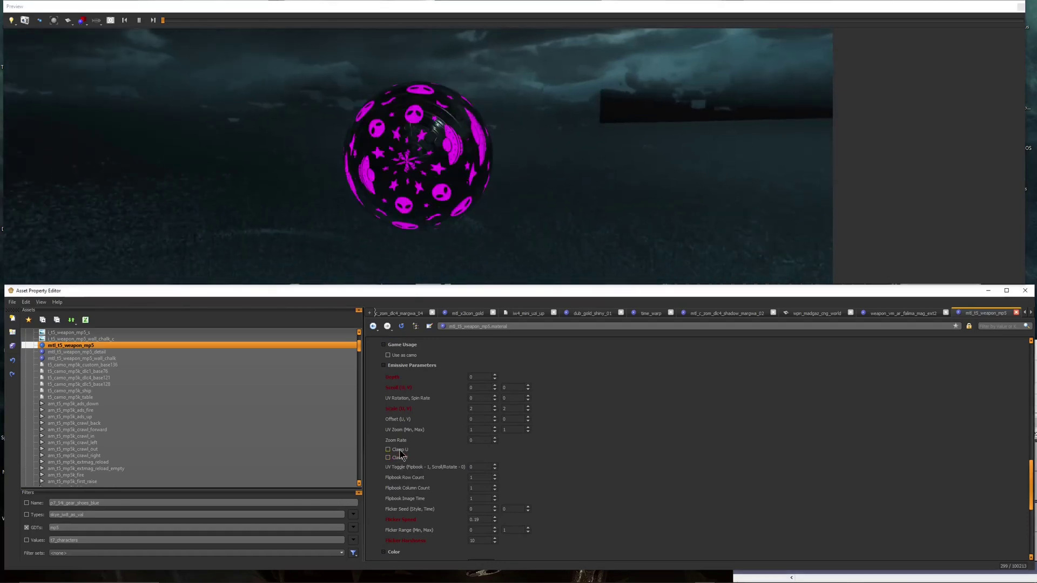
click(426, 142)
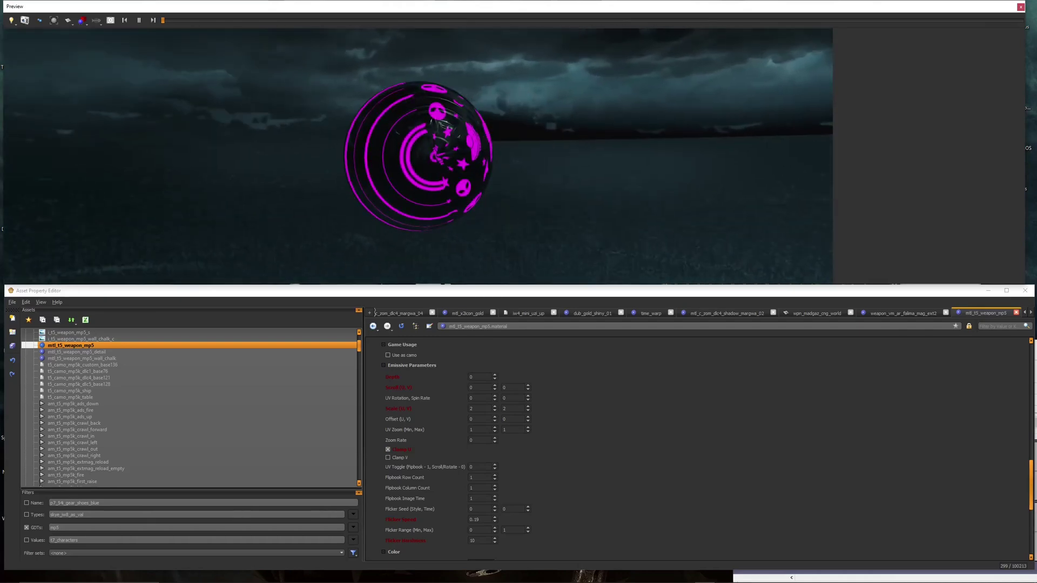
Open the vm_t5_mp5k model and check how Clamp U affects the pattern on the weapon.
scroll(174, 426, down, 10)
click(173, 427)
double_click(138, 416)
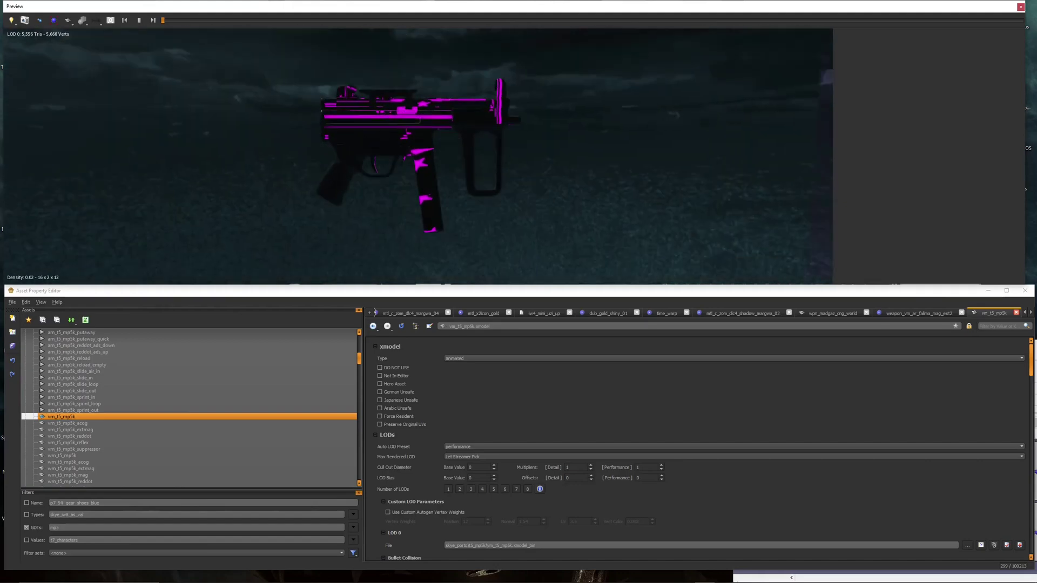
Reopen mtl_t5_weapon_mp5, disable Clamp U and return to its emissive map and tint settings.
scroll(172, 419, up, 10)
double_click(161, 346)
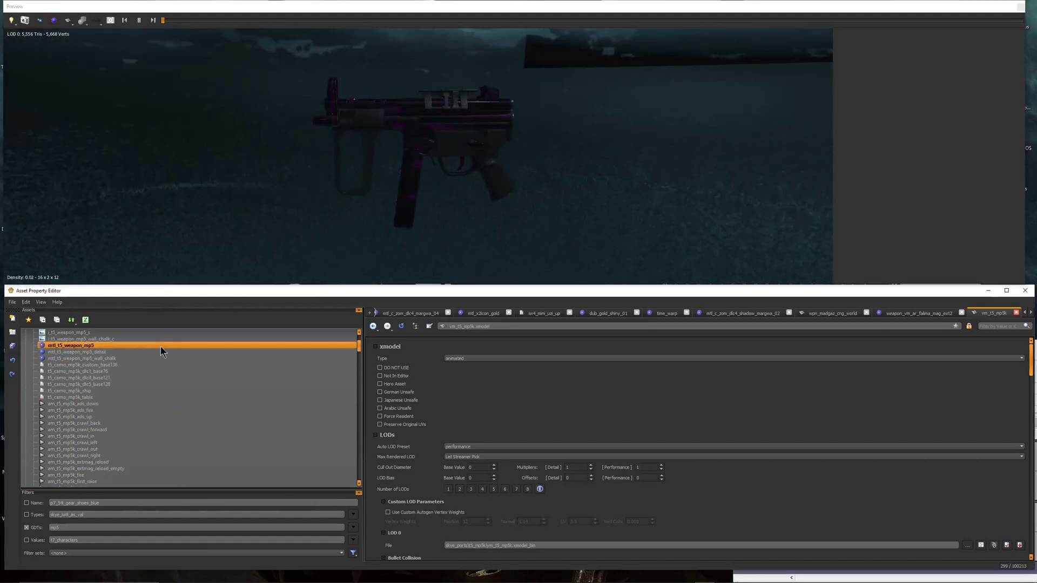
click(388, 450)
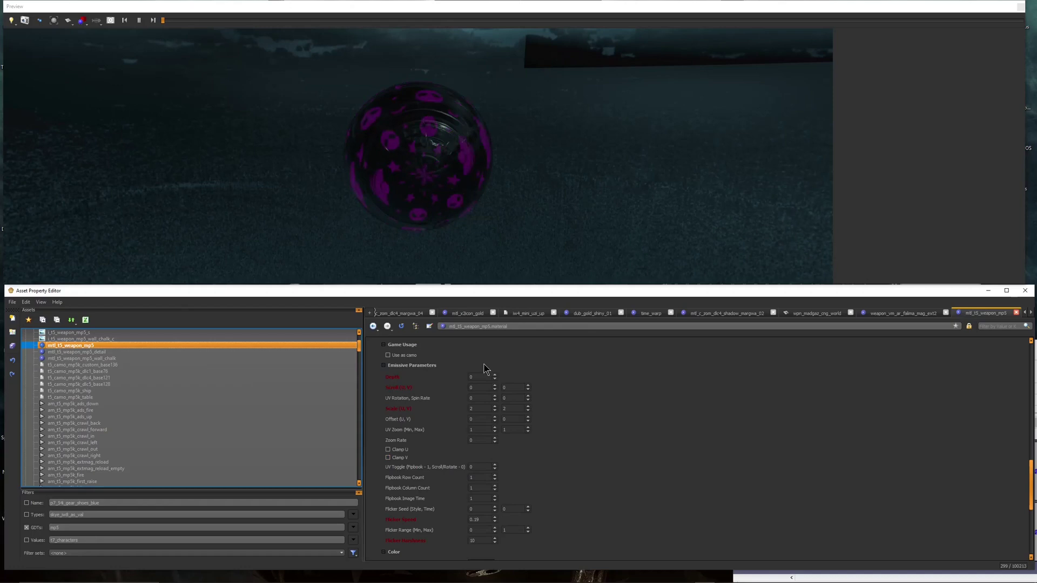
scroll(604, 481, down, 8)
scroll(583, 419, up, 3)
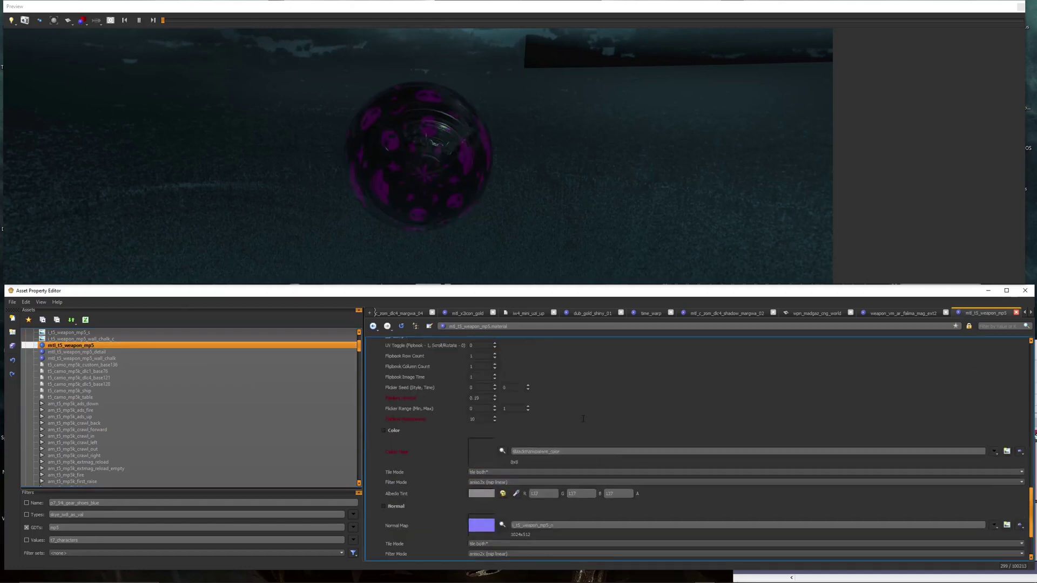
scroll(590, 430, up, 8)
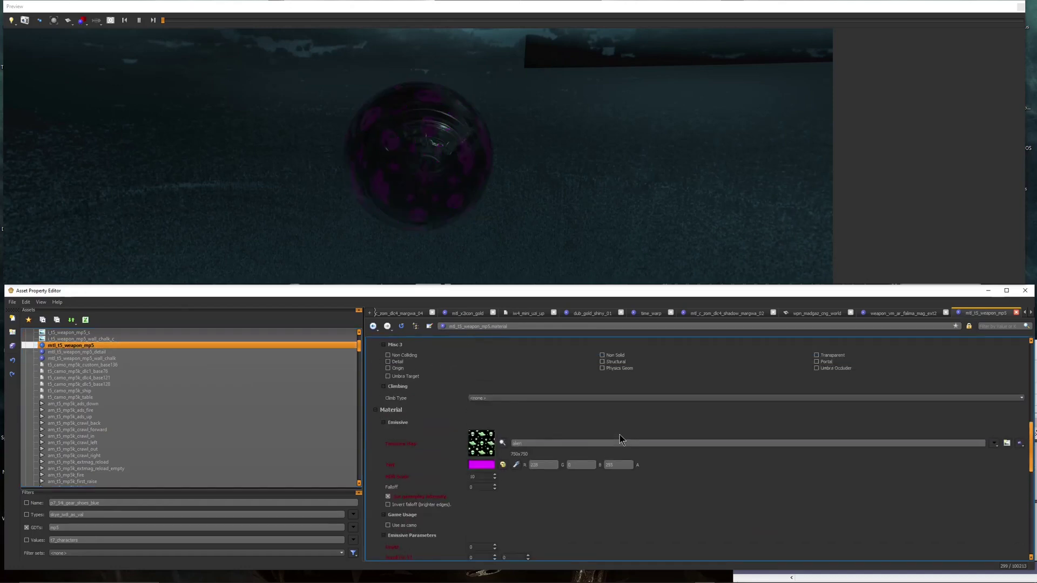
Save the changes to mtl_t5_weapon_mp5 and review its material properties.
click(12, 302)
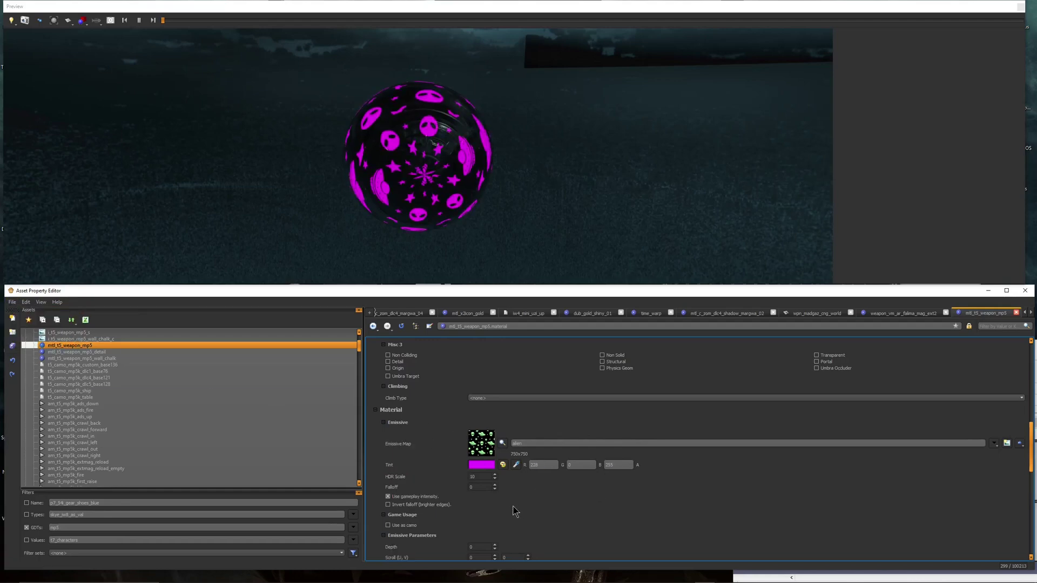
scroll(536, 502, up, 10)
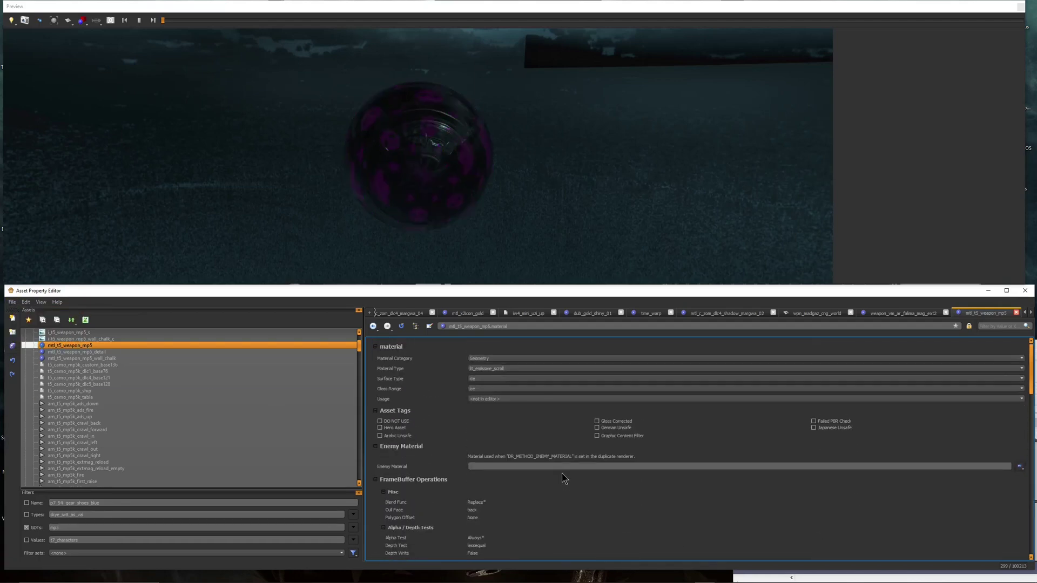
scroll(486, 467, down, 3)
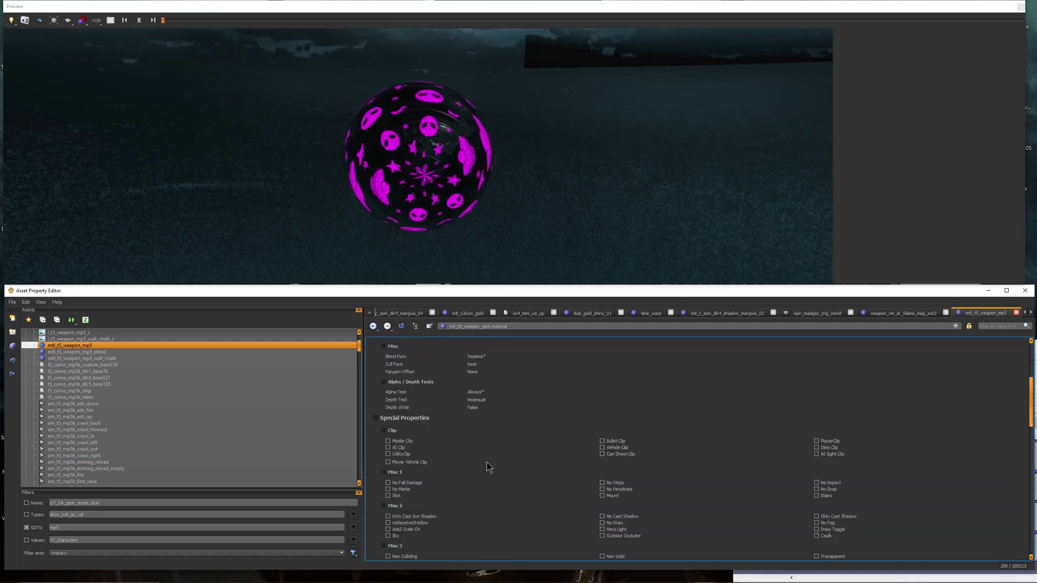
scroll(500, 464, down, 5)
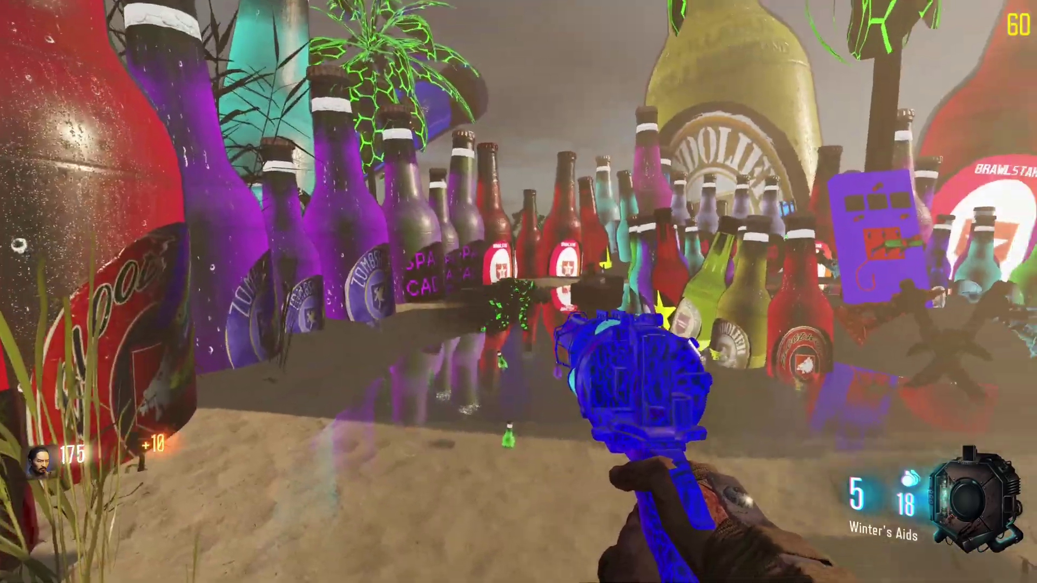
Switch to the running Black Ops III zombies map and fire the blue emissive weapon to check its look in game.
click(519, 292)
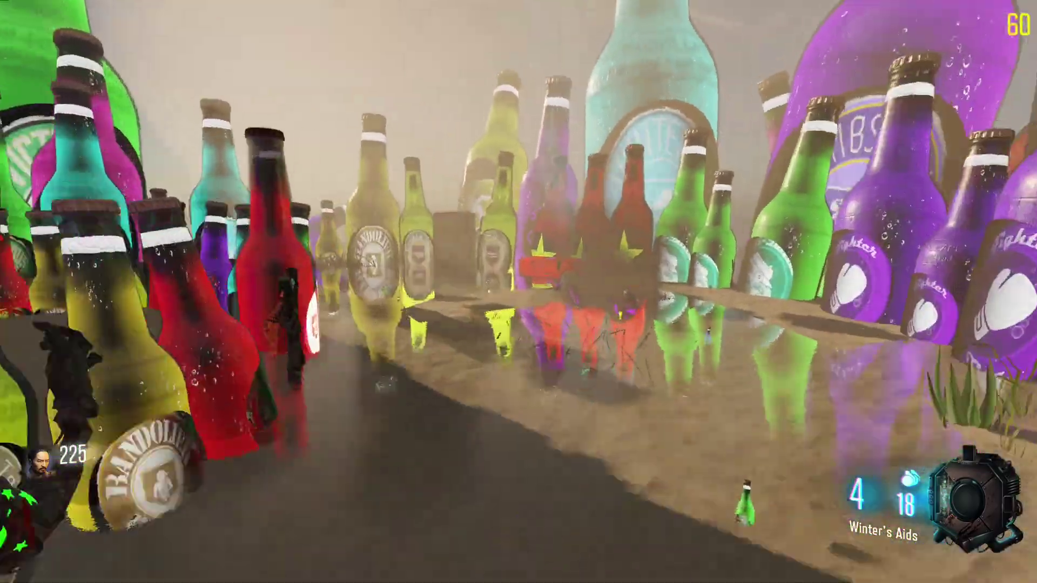
click(519, 292)
click(519, 291)
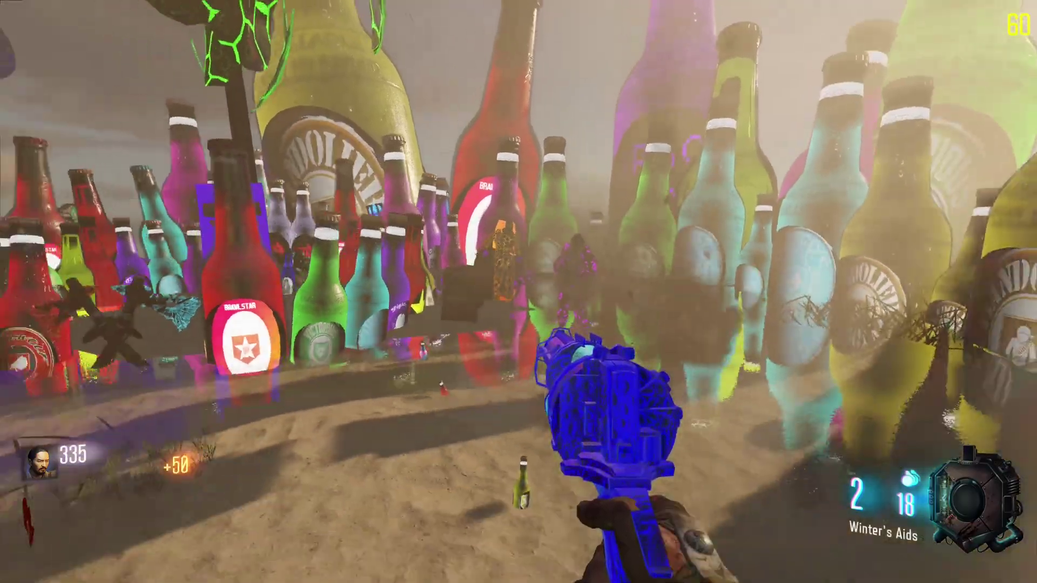
click(519, 291)
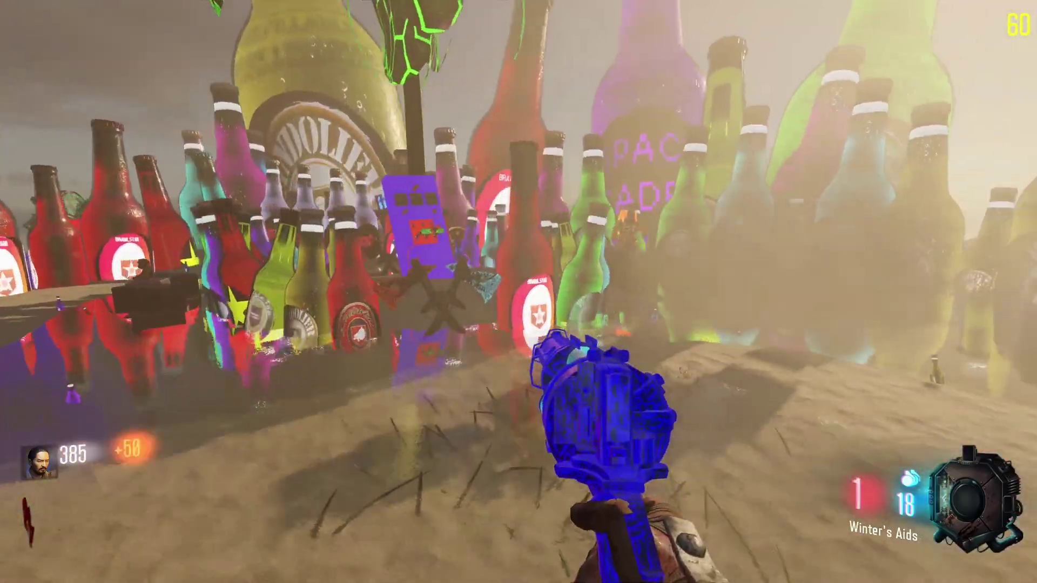
Pause the game and begin entering a give command in the developer console.
key(Escape)
key(grave)
text(/gi)
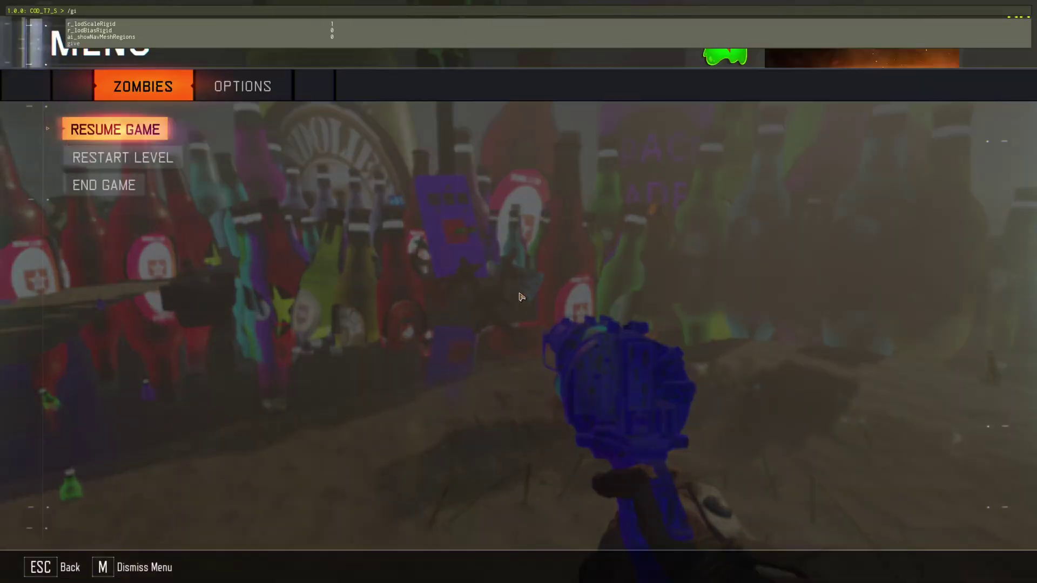